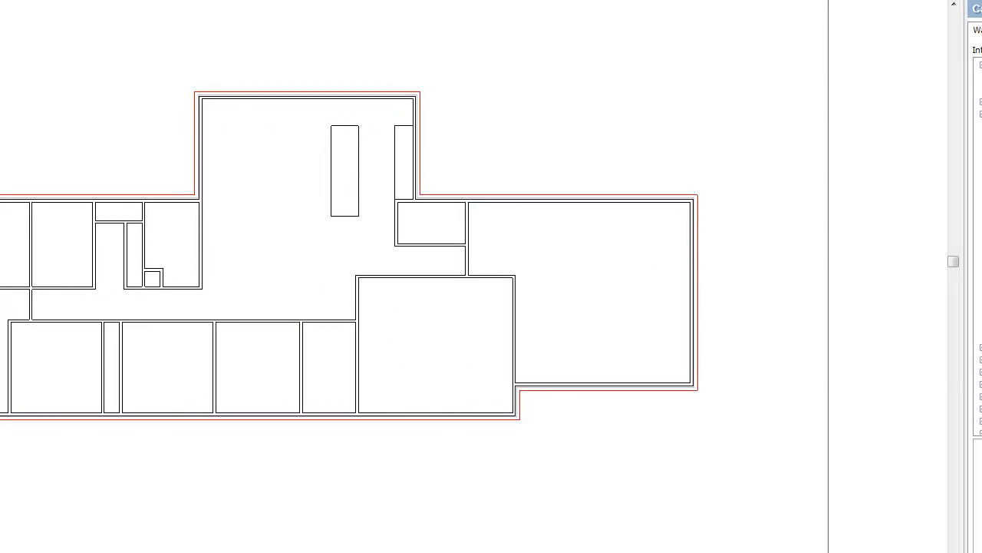
# - Check the quantity settings of the catalog wall type 90mm Timber Stud Wall - pb/pb
pyautogui.doubleClick(981, 138)
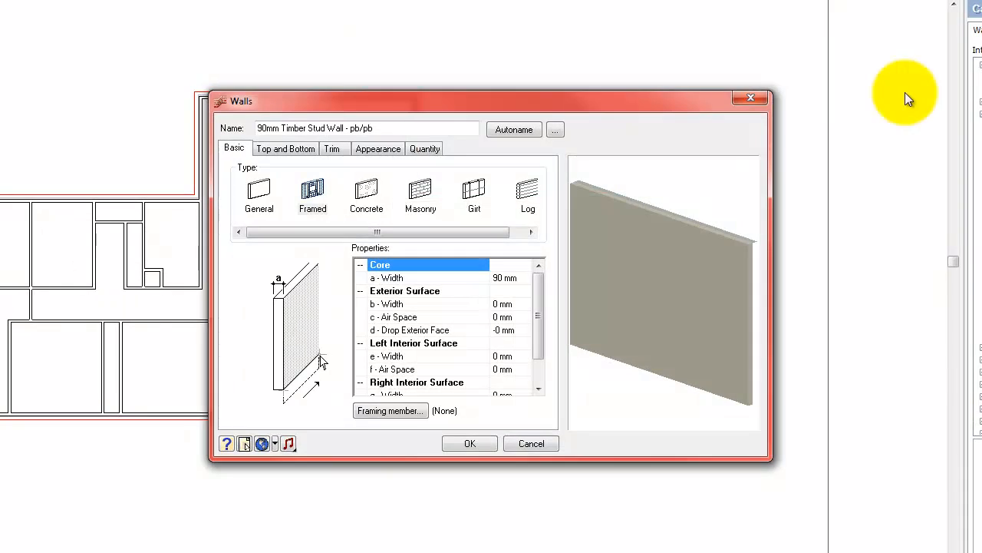
pyautogui.click(427, 148)
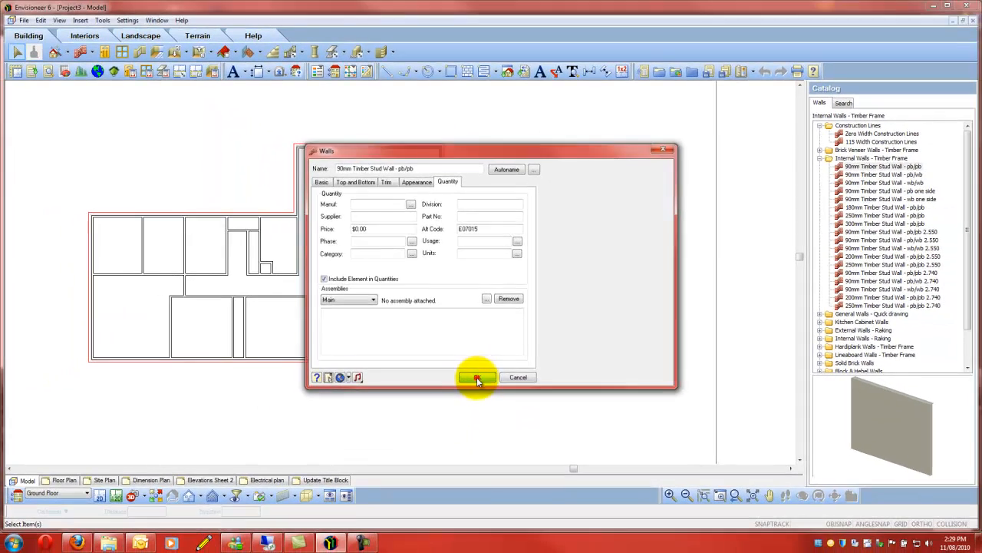
pyautogui.click(470, 443)
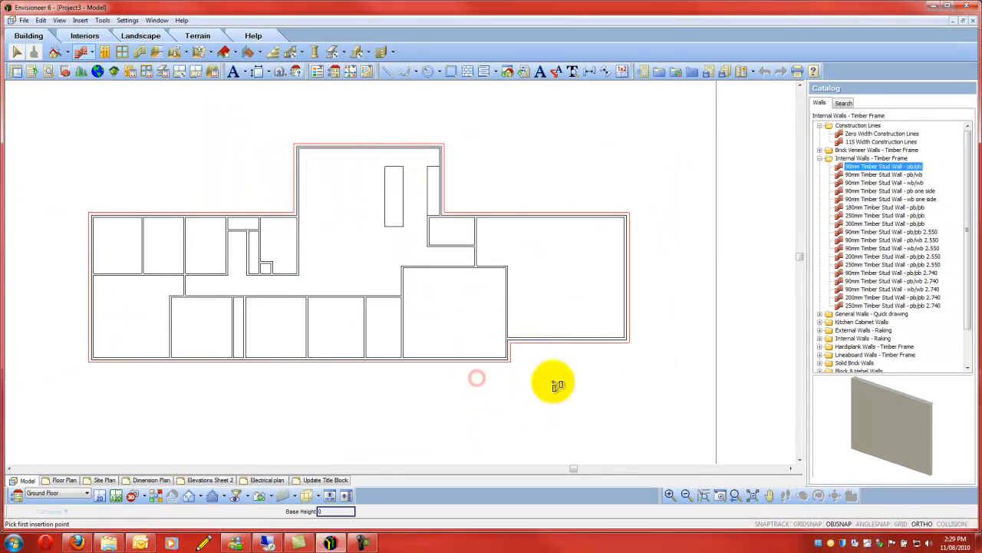
pyautogui.rightClick(664, 291)
pyautogui.click(707, 296)
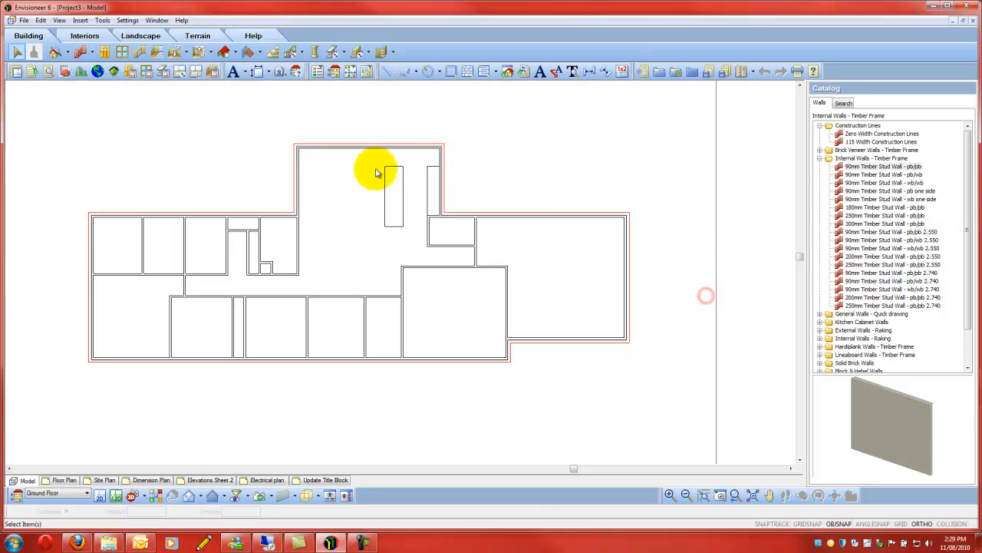
# - Replace the left wing's upper exterior walls, except the second room's, and the first room's end wall with 240/90 Timber Brick-Veneer Wall w/b 2.550 G Floor
pyautogui.scroll(-3, 236, 222)
pyautogui.scroll(2, 208, 229)
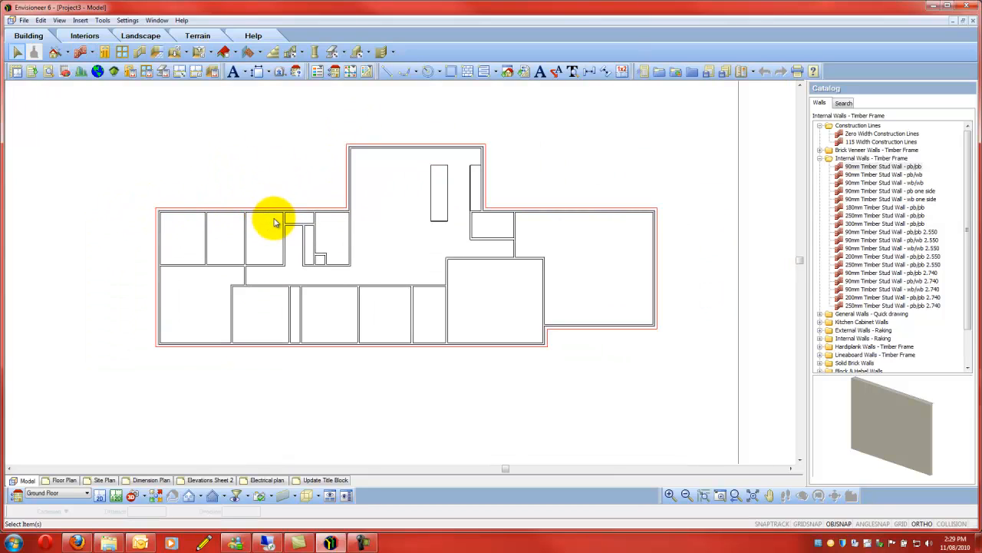
pyautogui.scroll(4, 270, 212)
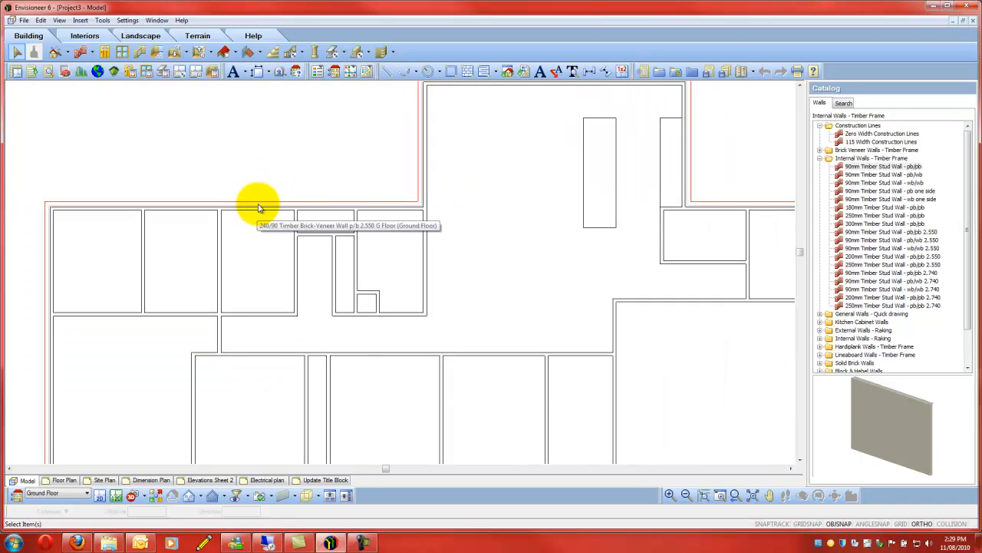
pyautogui.click(259, 209)
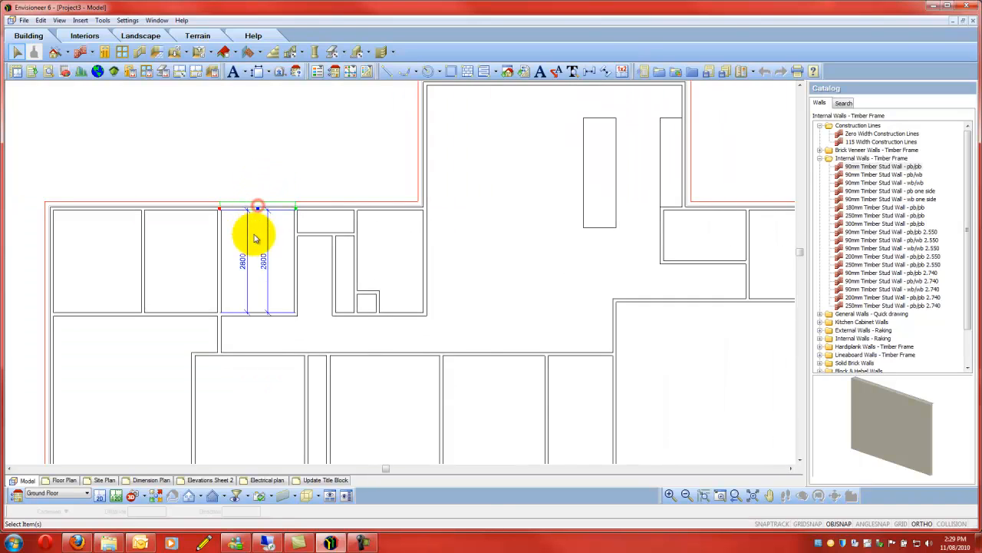
pyautogui.click(321, 207)
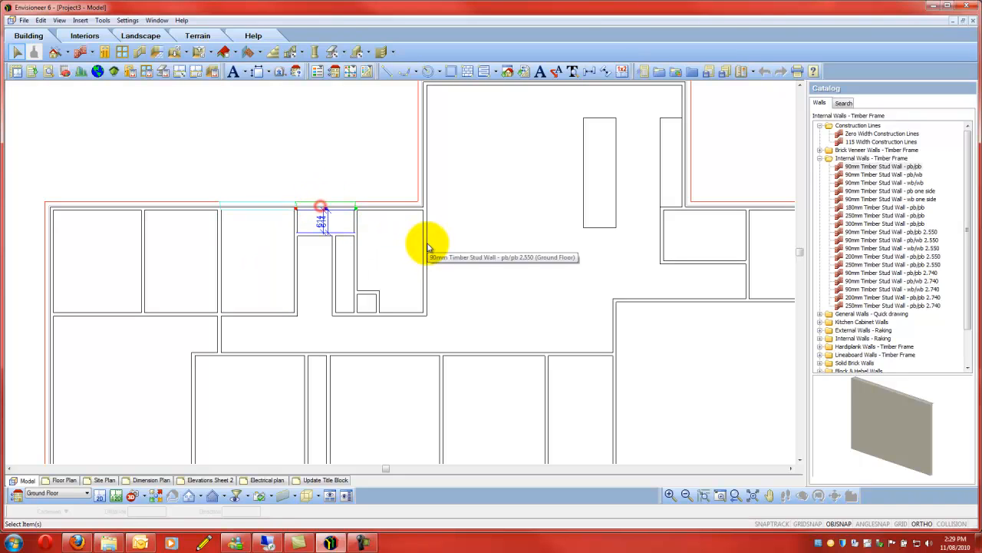
pyautogui.click(390, 208)
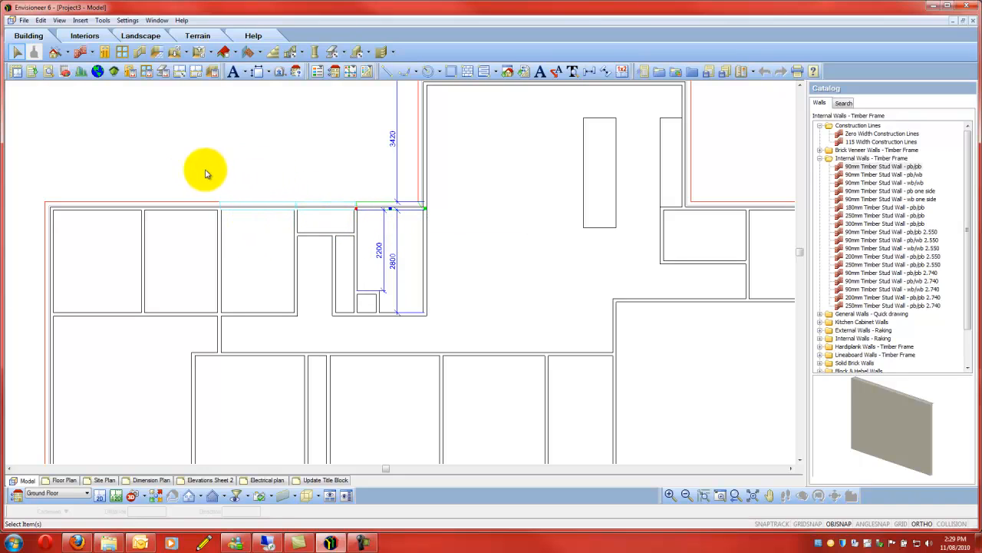
pyautogui.click(106, 207)
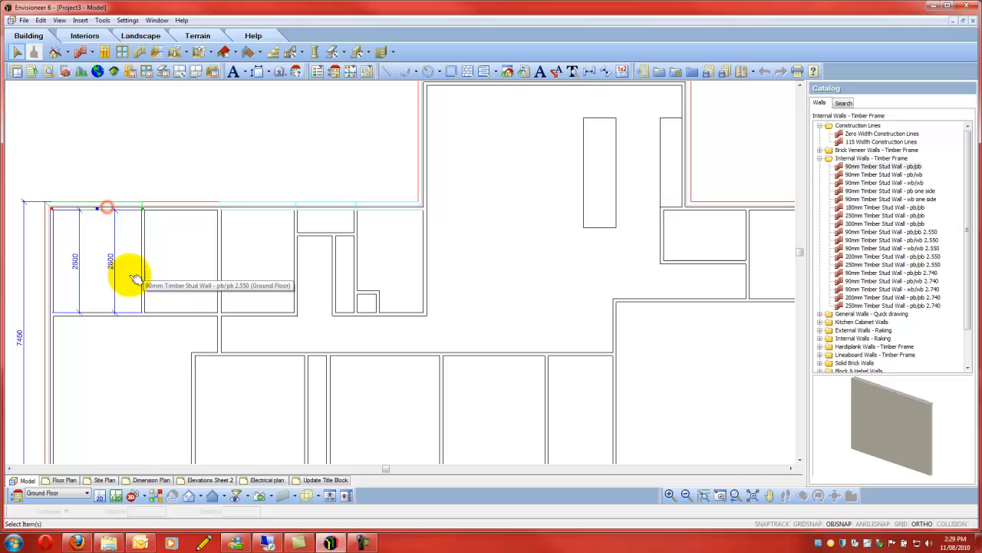
pyautogui.click(52, 254)
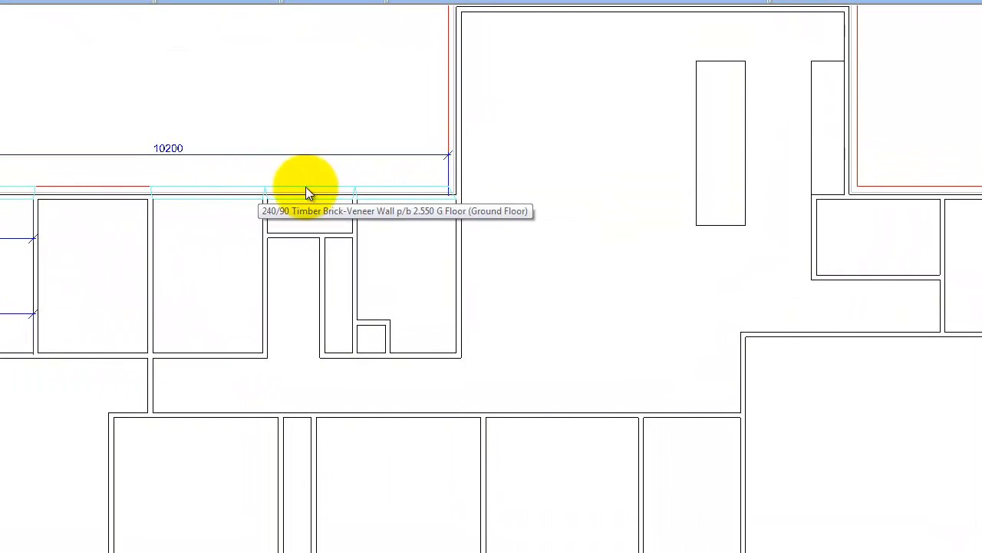
pyautogui.rightClick(248, 144)
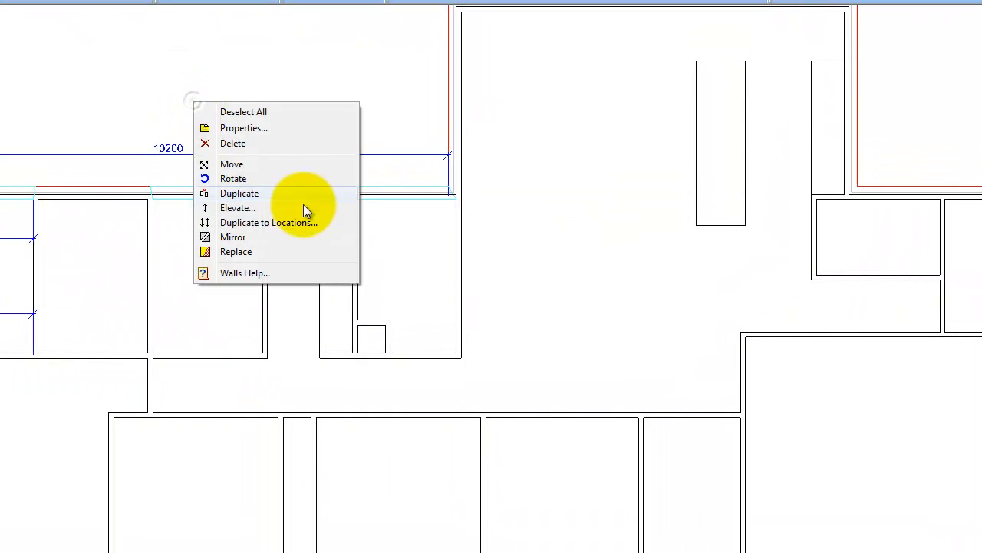
pyautogui.click(236, 251)
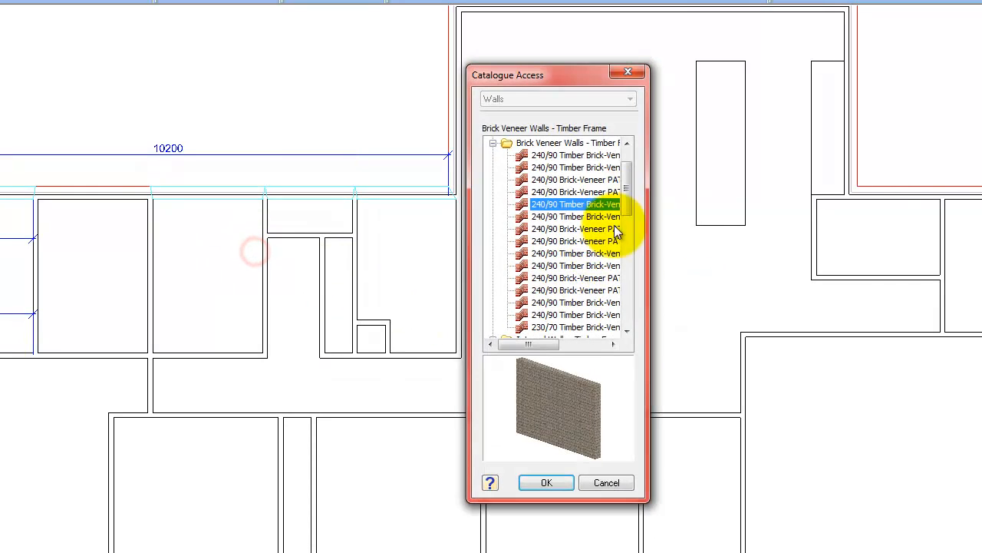
pyautogui.click(567, 205)
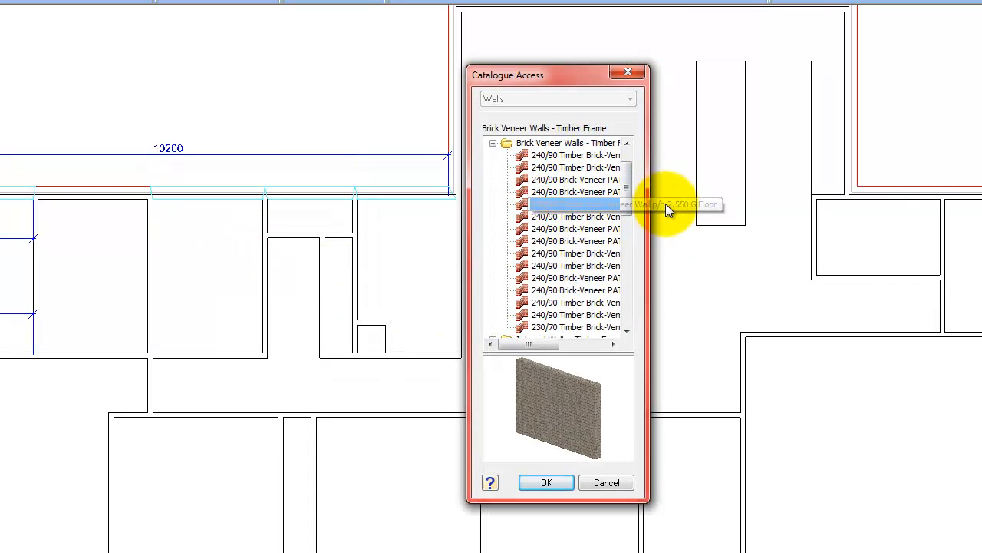
pyautogui.click(579, 218)
pyautogui.click(547, 483)
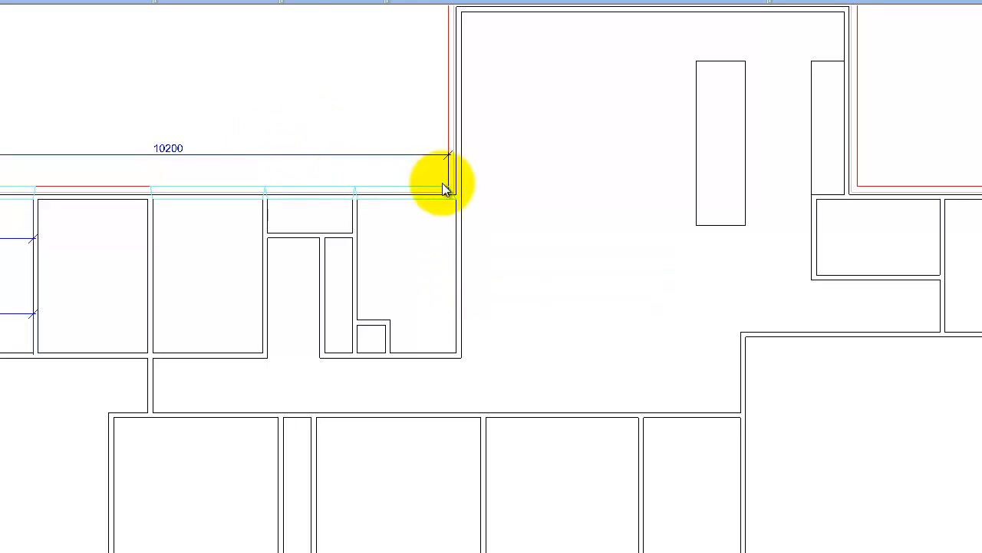
# - Enable a black solid fill for the 2D Core of the selected 240/90 Timber Brick-Veneer Wall w/b 2.550 G Floor walls
pyautogui.rightClick(506, 92)
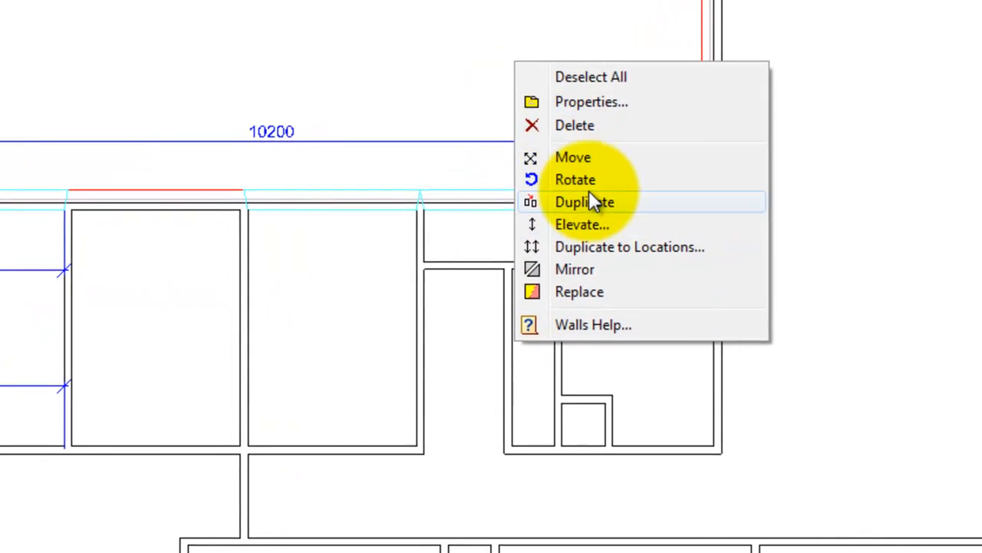
pyautogui.click(603, 102)
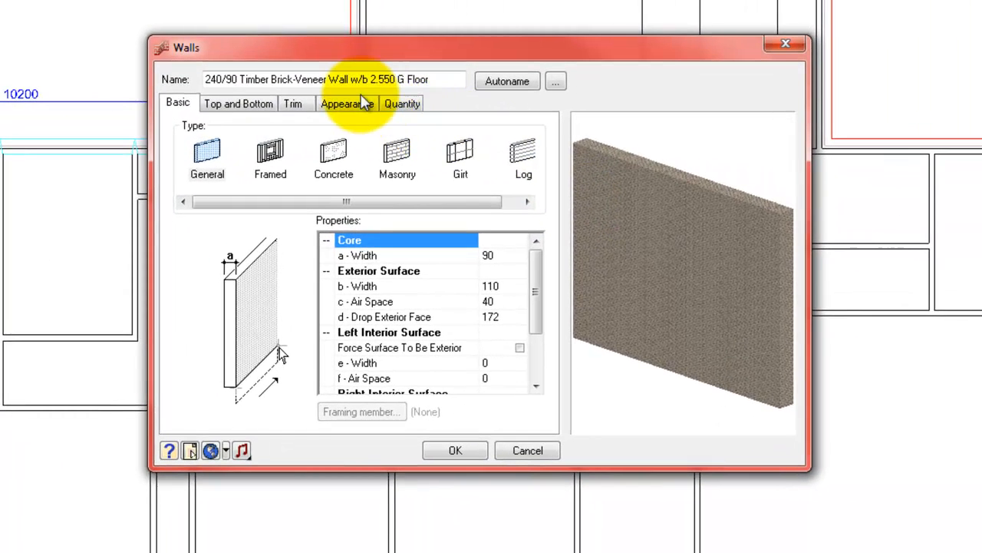
pyautogui.click(361, 104)
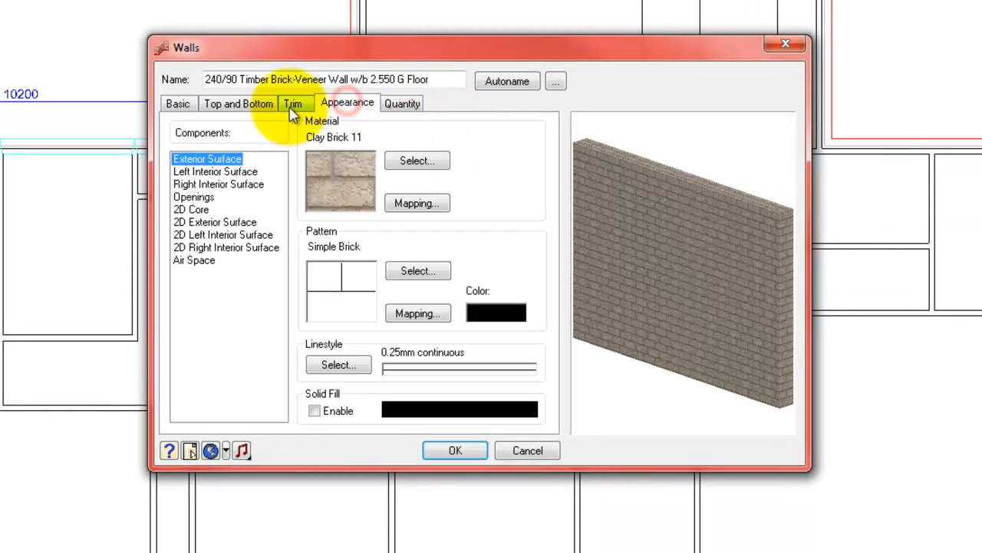
pyautogui.click(192, 210)
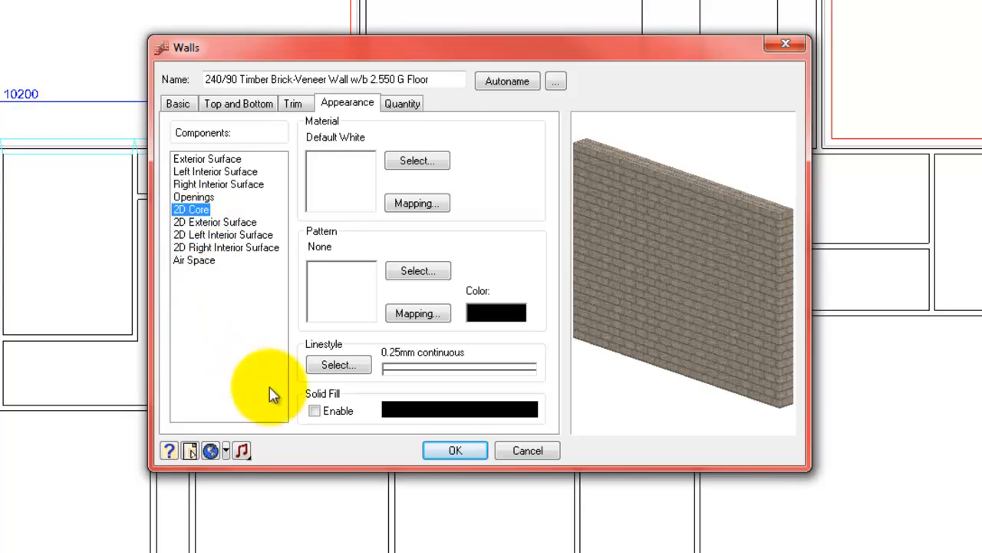
pyautogui.click(315, 411)
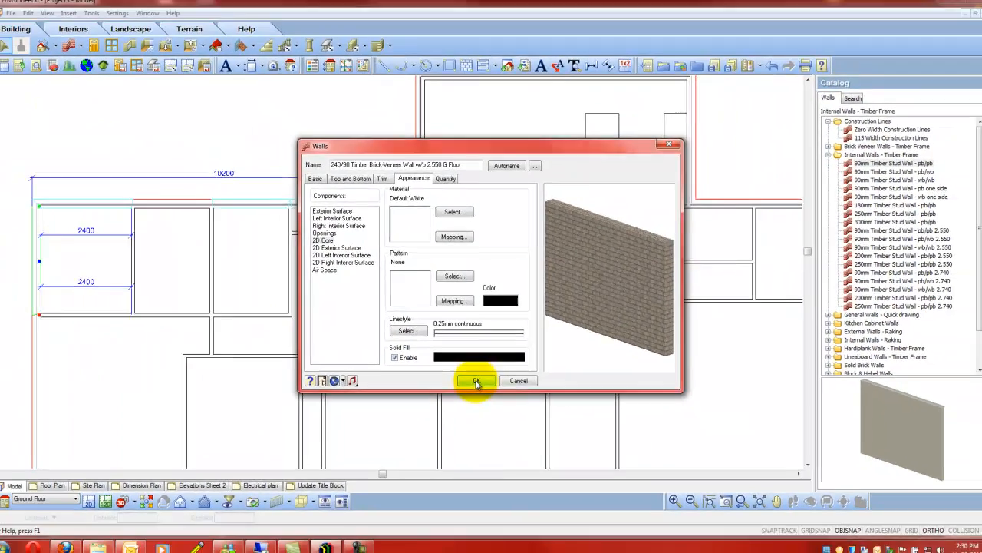
pyautogui.click(455, 450)
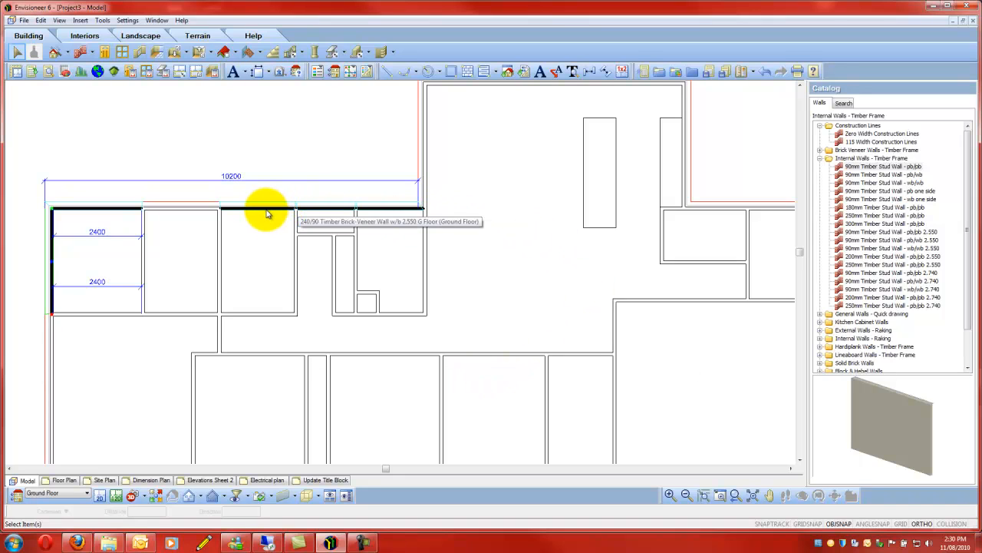
pyautogui.click(388, 242)
# - Replace the projecting room's upper wall and the narrow lower room's exterior wall with 240/90 Brick-Veneer PATIO/PORCH Wall p/b 2.550
pyautogui.scroll(-1, 387, 257)
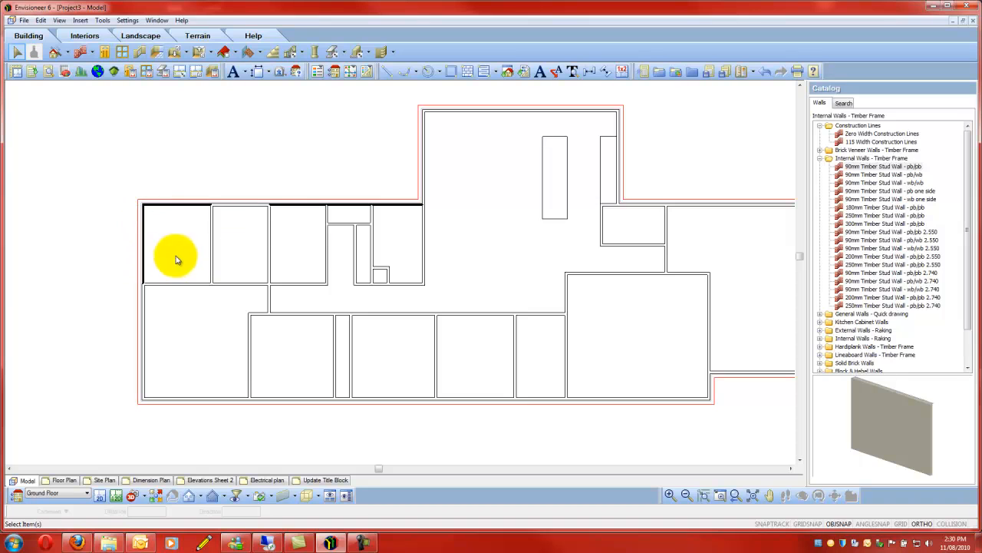
pyautogui.scroll(-3, 157, 225)
pyautogui.scroll(1, 408, 247)
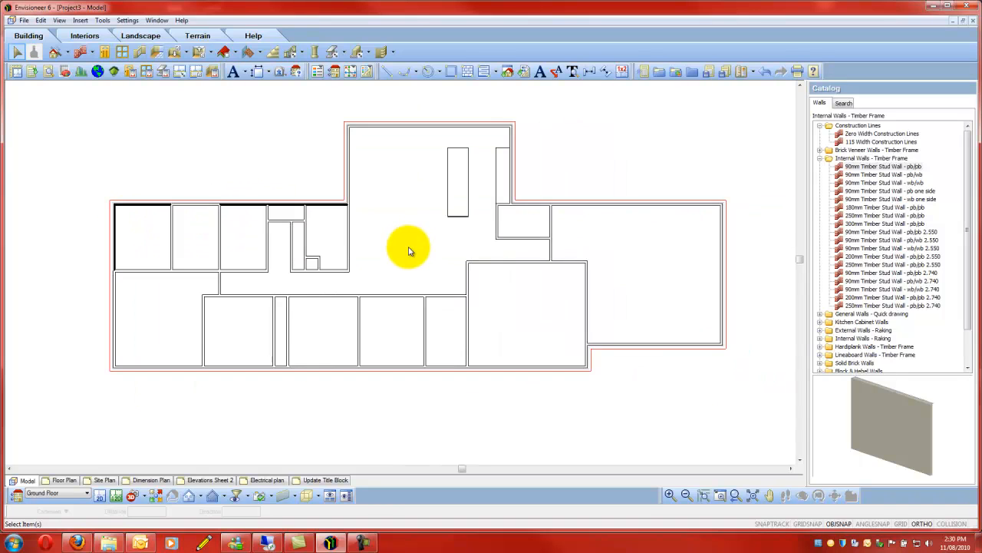
pyautogui.scroll(-1, 249, 224)
pyautogui.scroll(1, 530, 187)
pyautogui.scroll(-1, 531, 186)
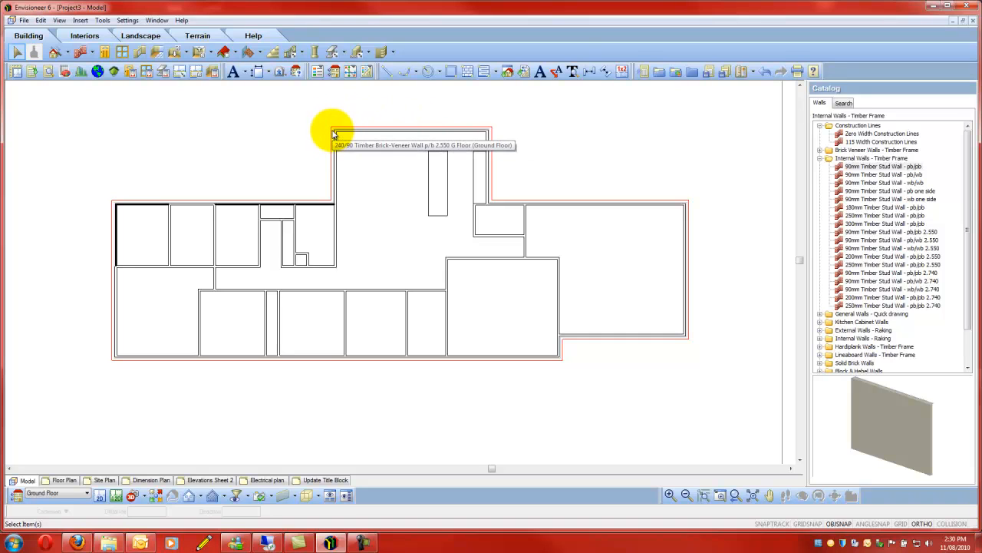
pyautogui.scroll(-1, 322, 332)
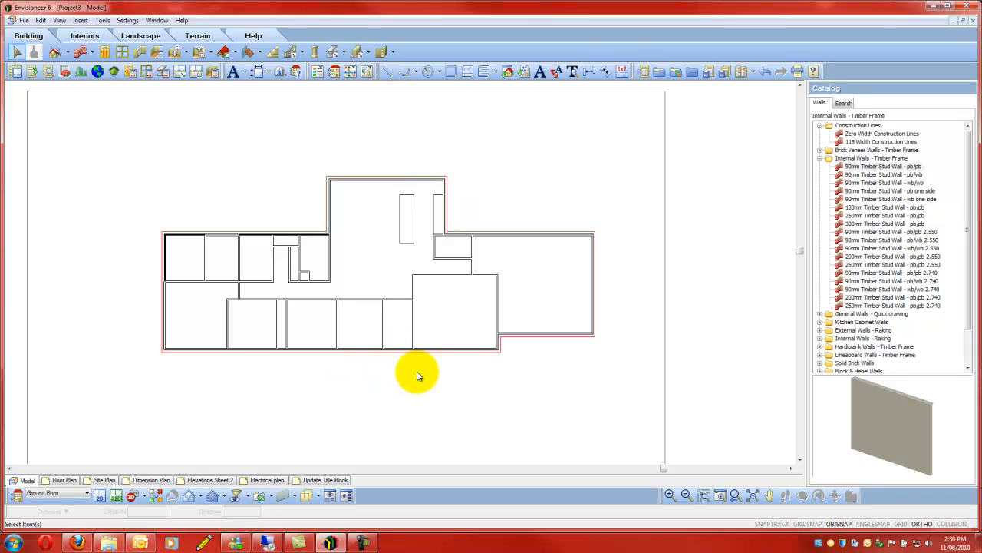
pyautogui.click(387, 180)
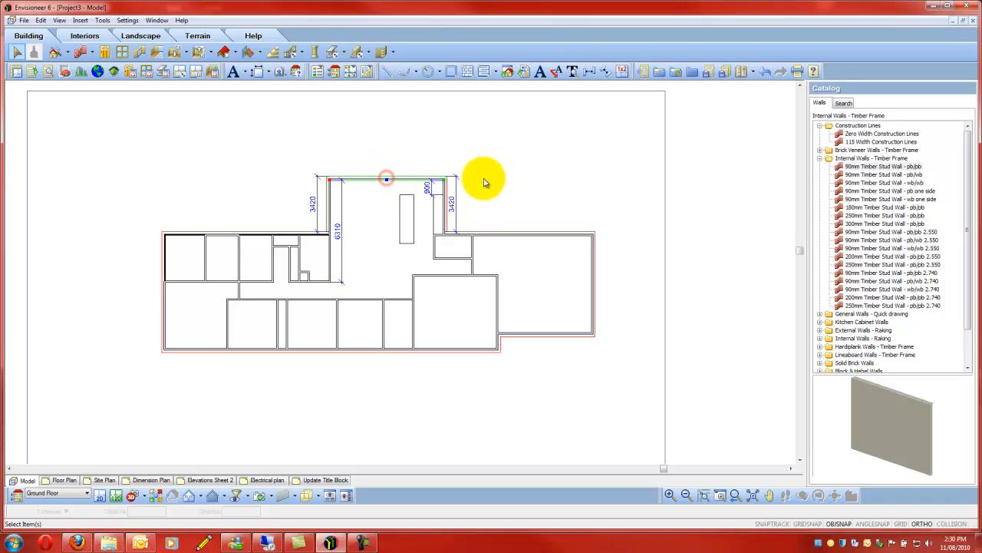
pyautogui.keyDown('shift'); pyautogui.click(394, 350); pyautogui.keyUp('shift')
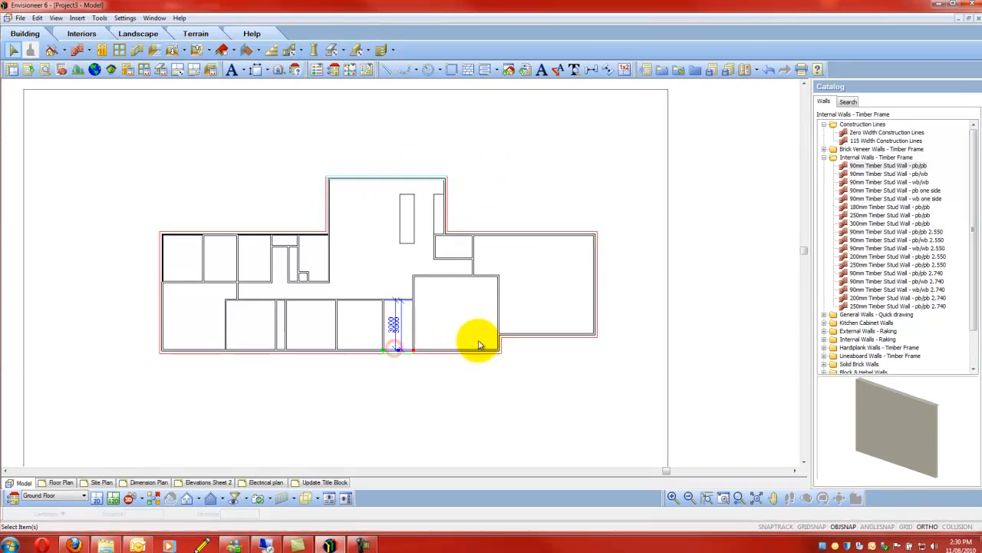
pyautogui.rightClick(371, 238)
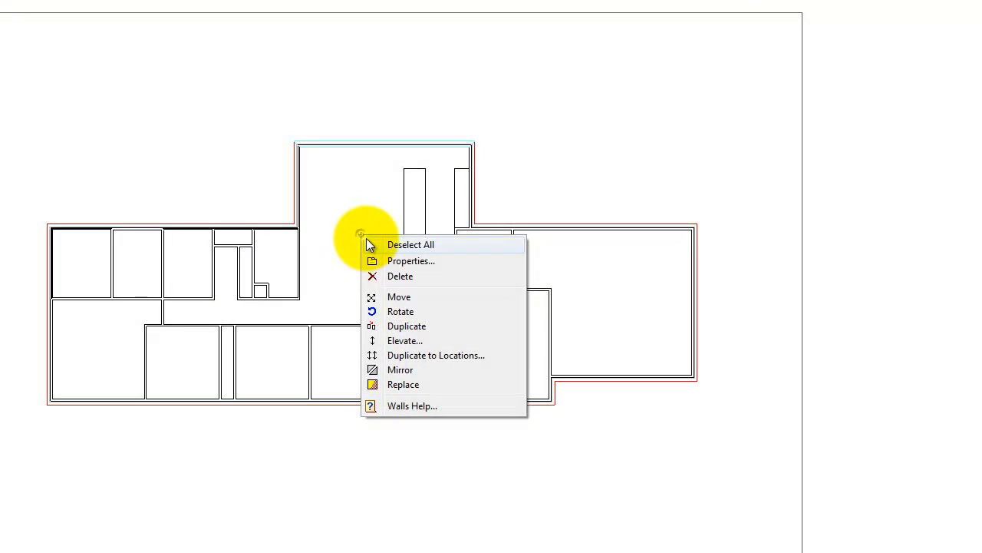
pyautogui.click(402, 388)
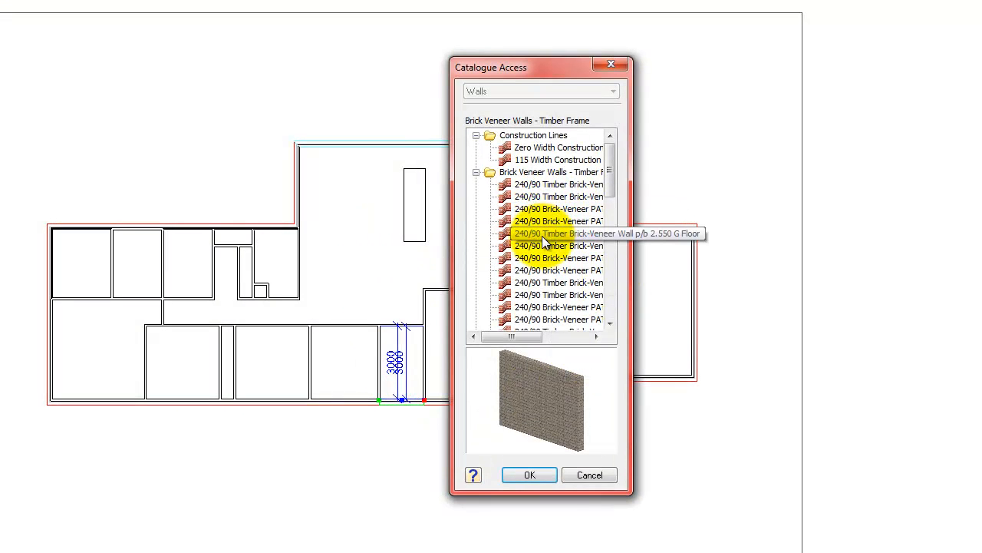
pyautogui.click(542, 235)
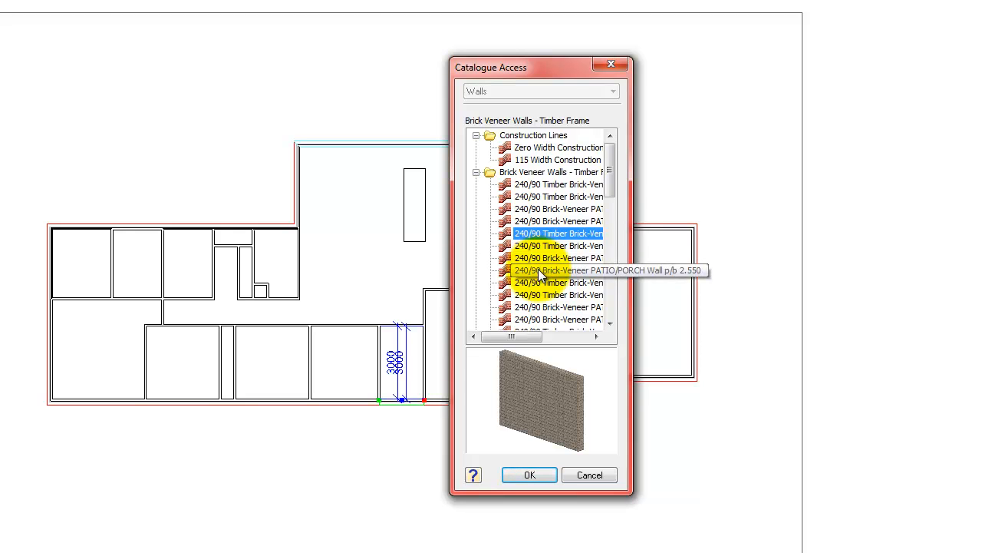
pyautogui.click(538, 269)
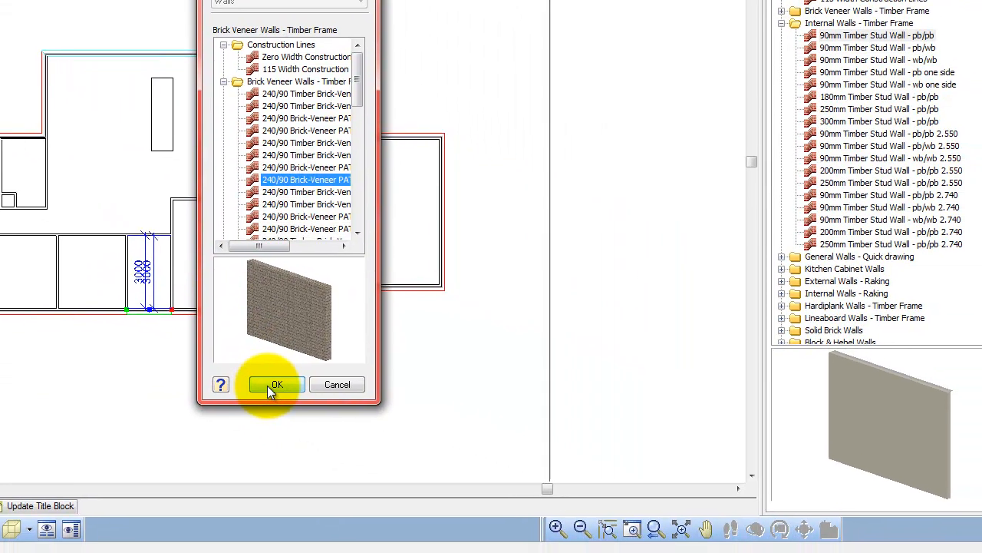
pyautogui.click(270, 385)
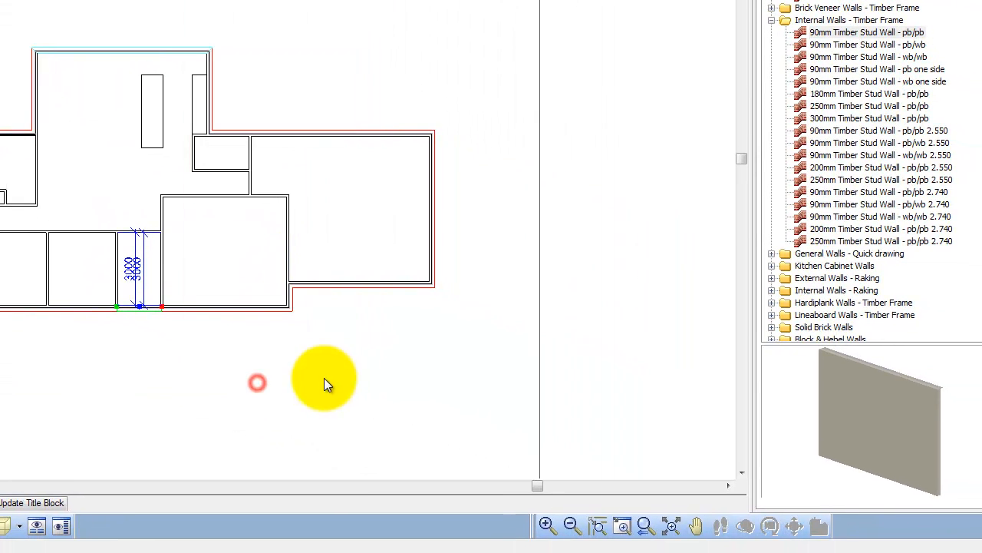
# - Enable a black solid fill for the 2D Core of the selected 240/90 Brick-Veneer PATIO/PORCH Wall p/b 2.550 walls and deselect them
pyautogui.rightClick(163, 370)
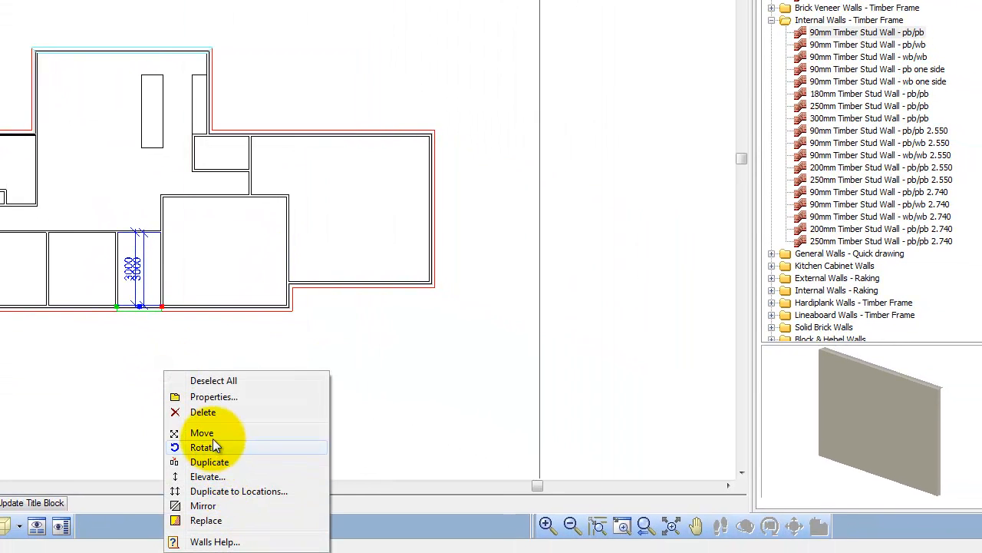
pyautogui.click(211, 396)
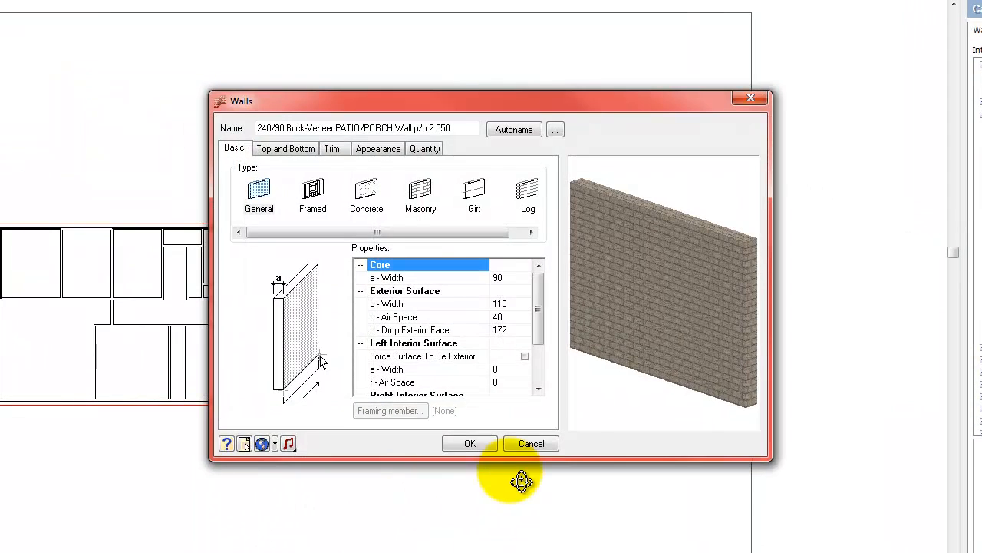
pyautogui.click(379, 148)
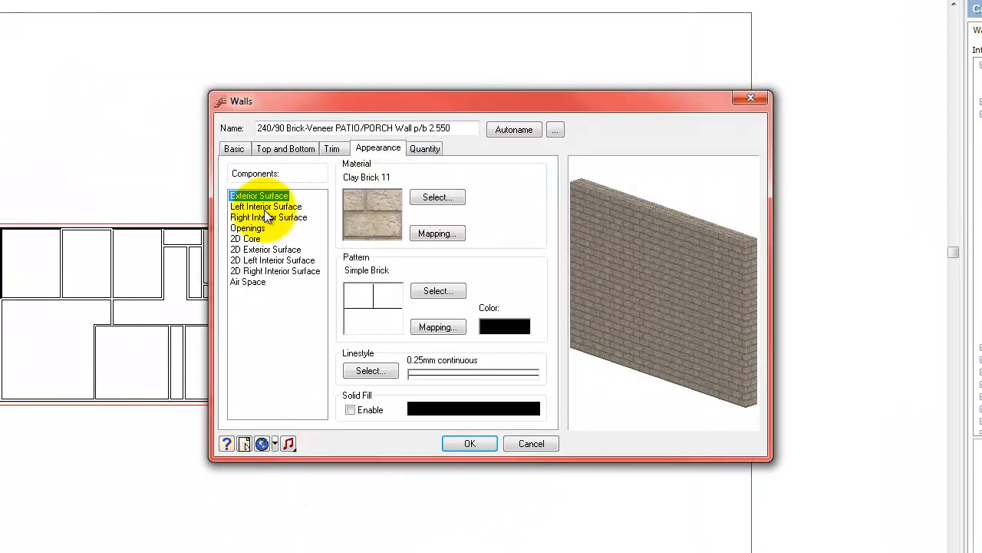
pyautogui.click(246, 239)
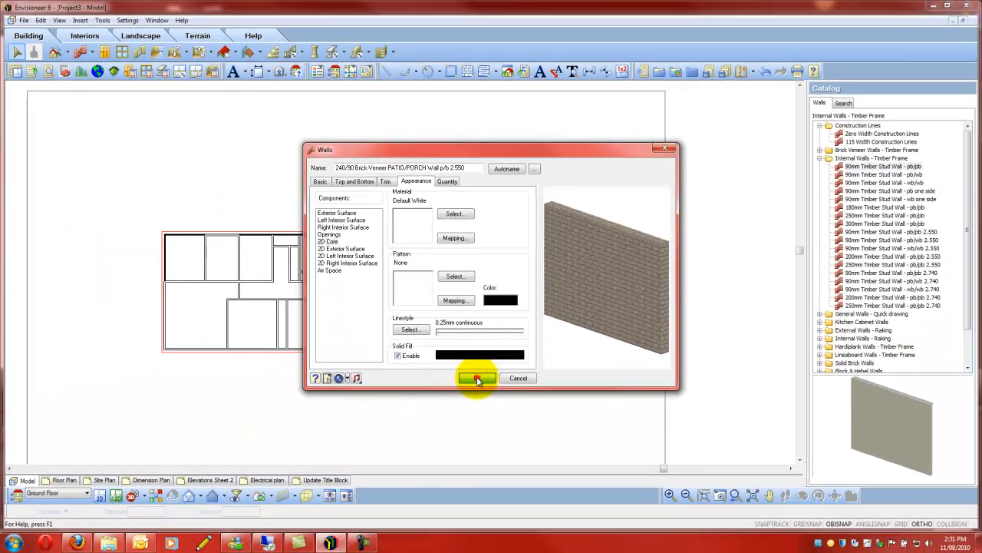
pyautogui.click(470, 442)
pyautogui.scroll(-3, 308, 153)
pyautogui.click(301, 158)
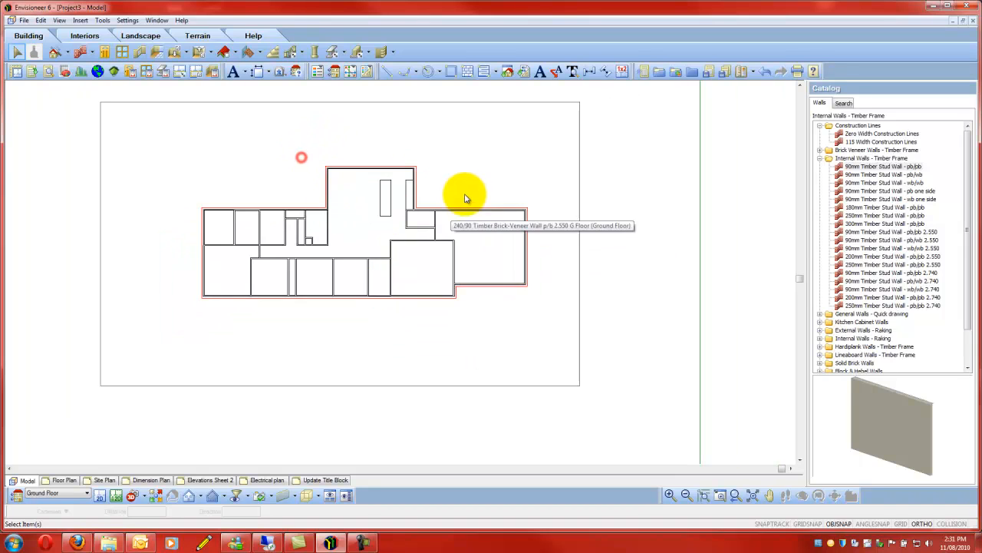
# - Select all walls similar to the second room's upper exterior wall, 240/90 Timber Brick-Veneer Wall p/b 2.550 G Floor, and enable their 2D Core black solid fill
pyautogui.scroll(6, 463, 198)
pyautogui.scroll(-6, 522, 208)
pyautogui.scroll(2, 284, 268)
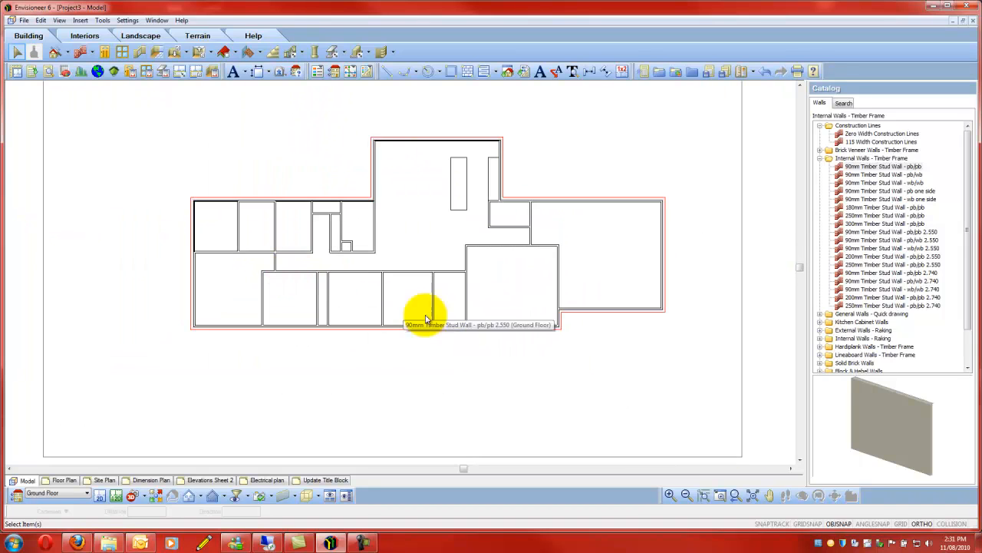
pyautogui.scroll(1, 622, 274)
pyautogui.scroll(-1, 621, 275)
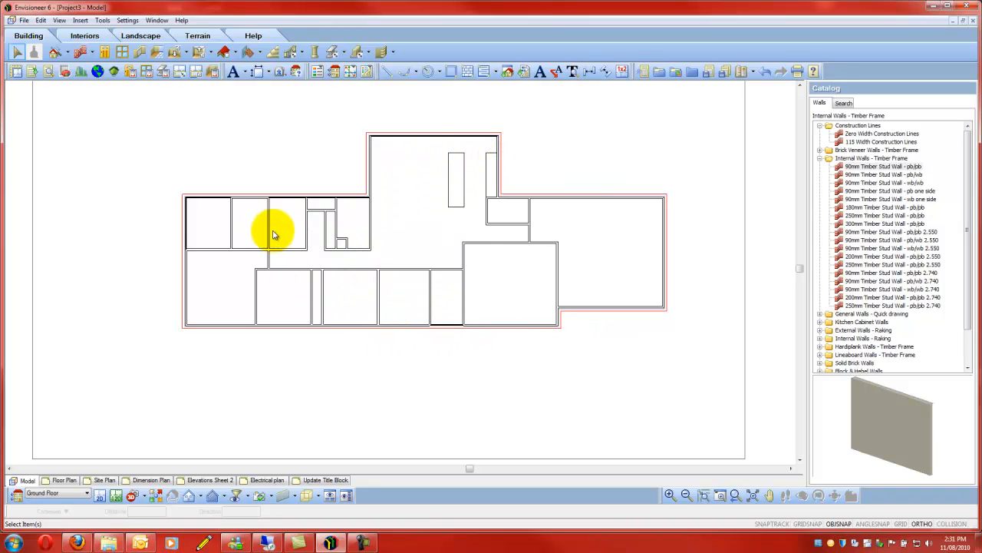
pyautogui.click(248, 198)
pyautogui.rightClick(293, 149)
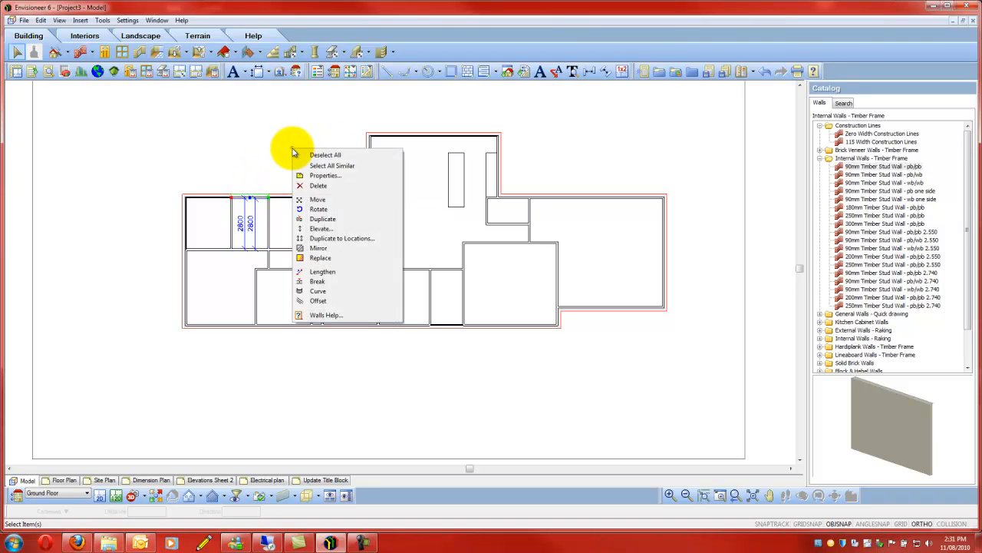
pyautogui.click(345, 168)
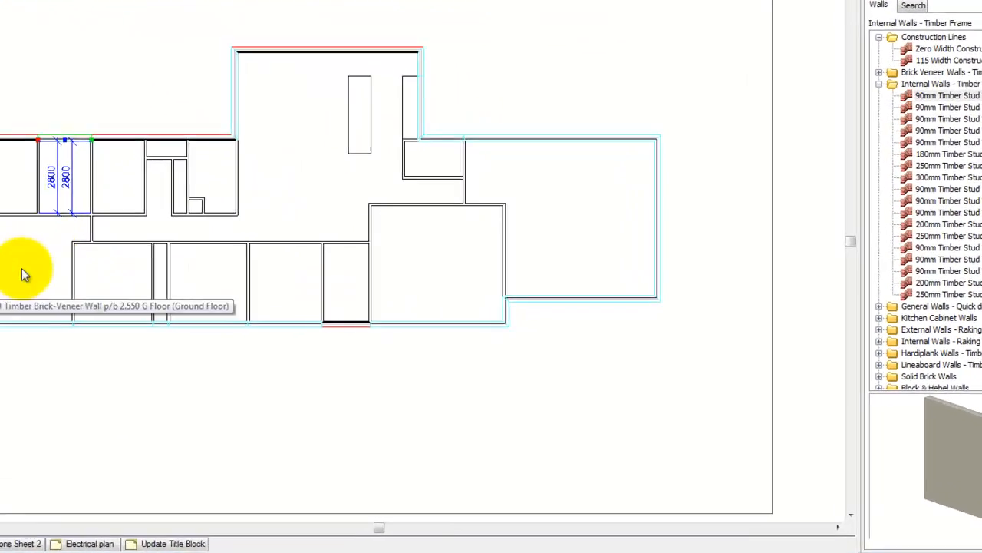
pyautogui.rightClick(237, 133)
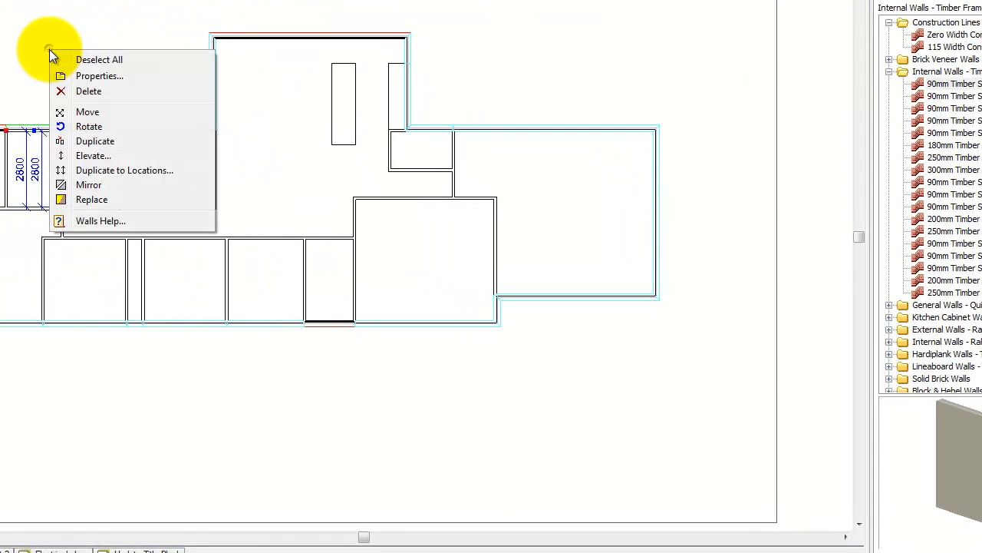
pyautogui.click(99, 76)
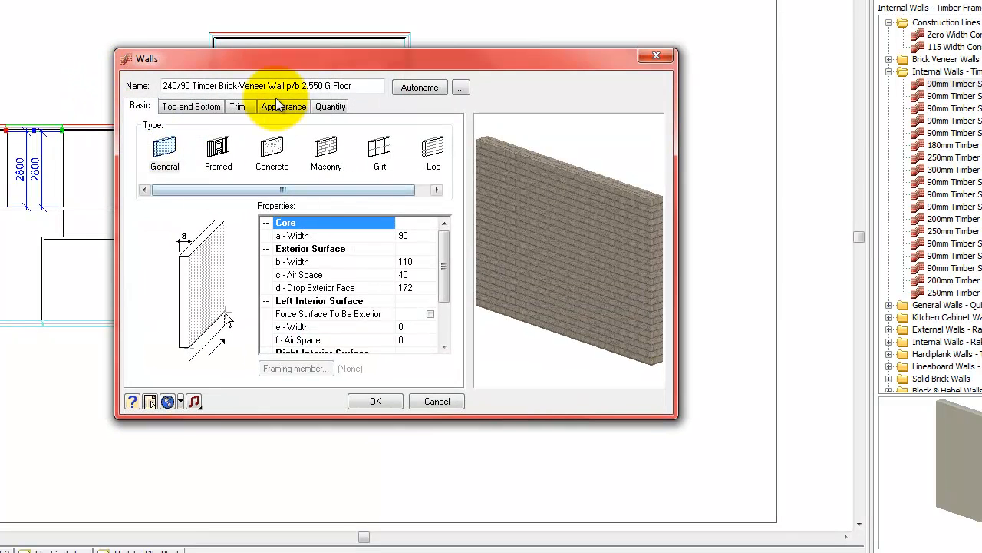
pyautogui.click(278, 106)
pyautogui.click(150, 197)
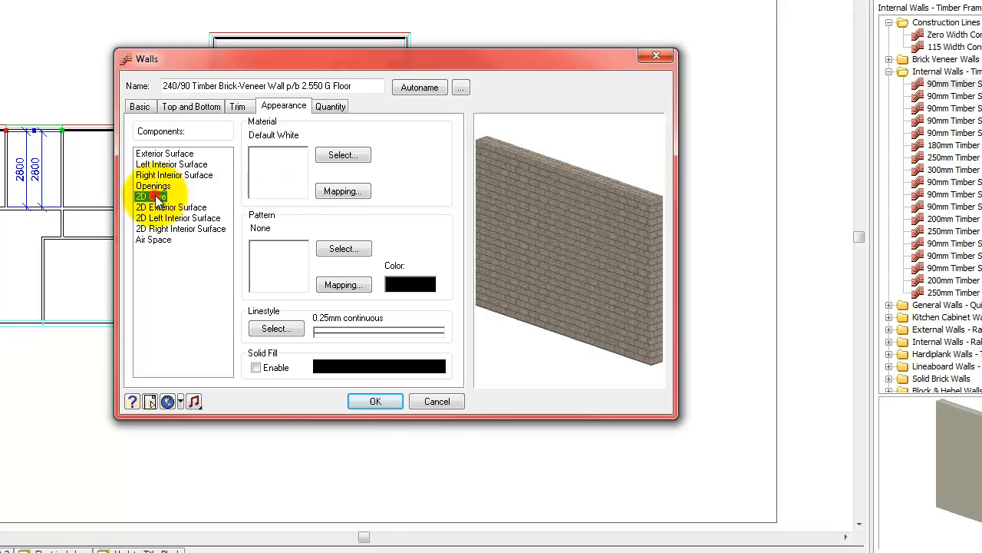
pyautogui.click(257, 368)
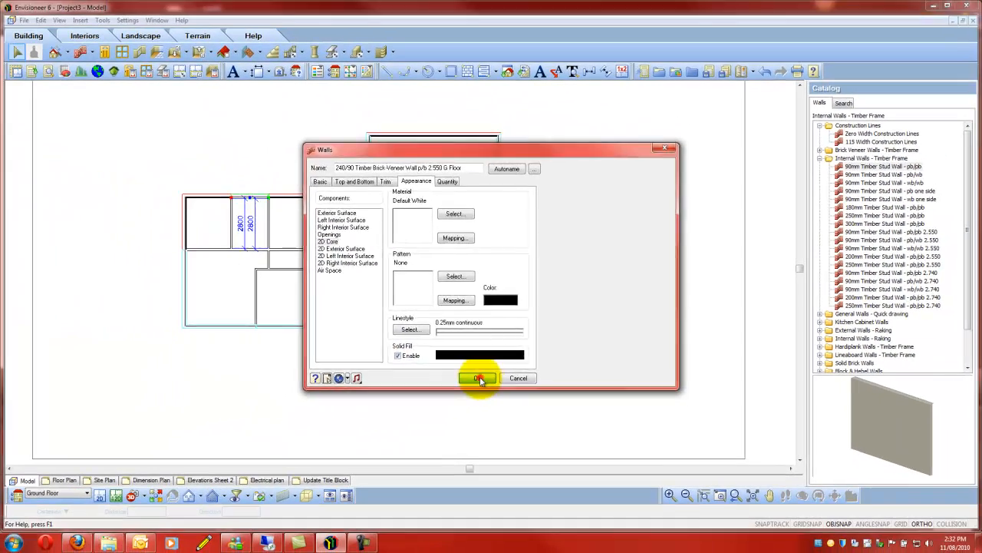
pyautogui.click(375, 401)
pyautogui.click(423, 210)
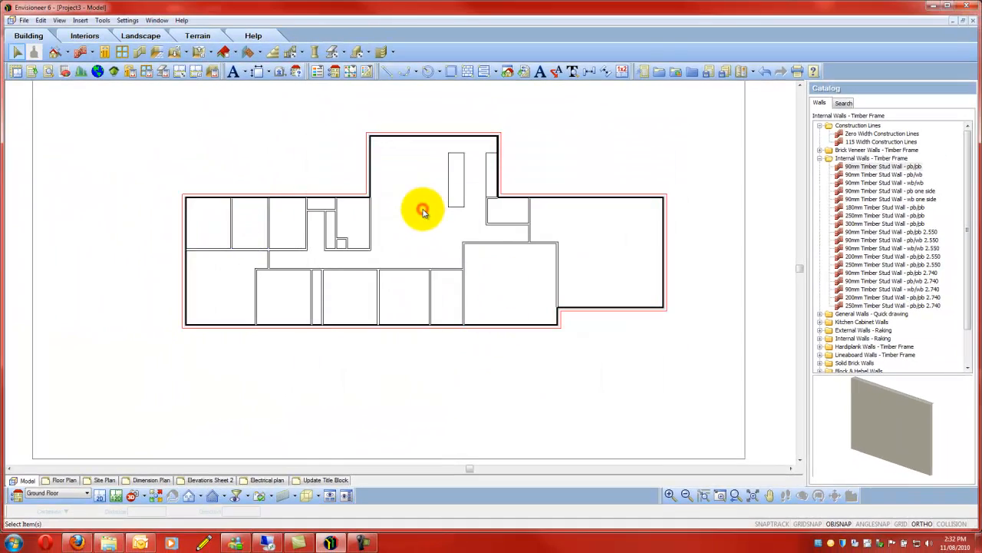
pyautogui.scroll(-2, 423, 212)
pyautogui.scroll(2, 580, 275)
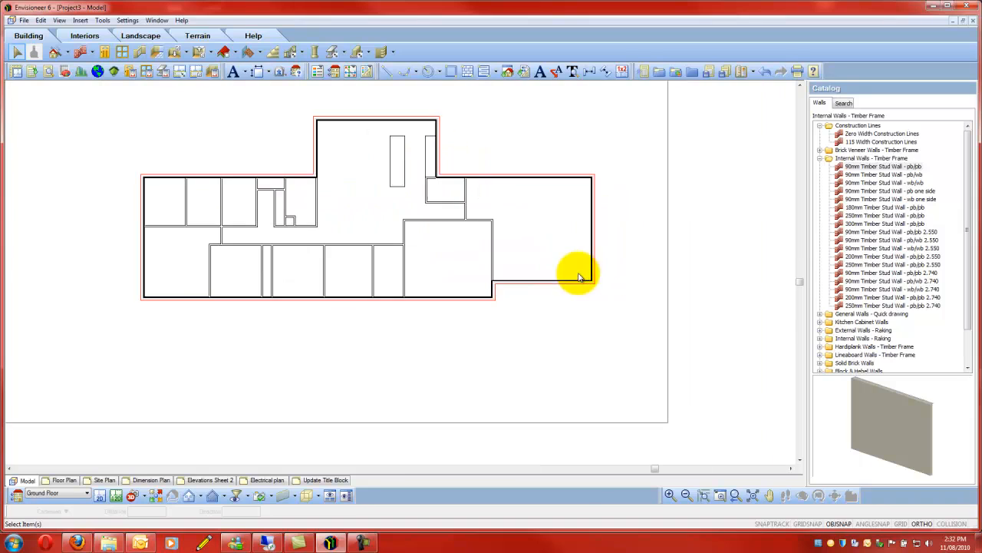
pyautogui.click(486, 224)
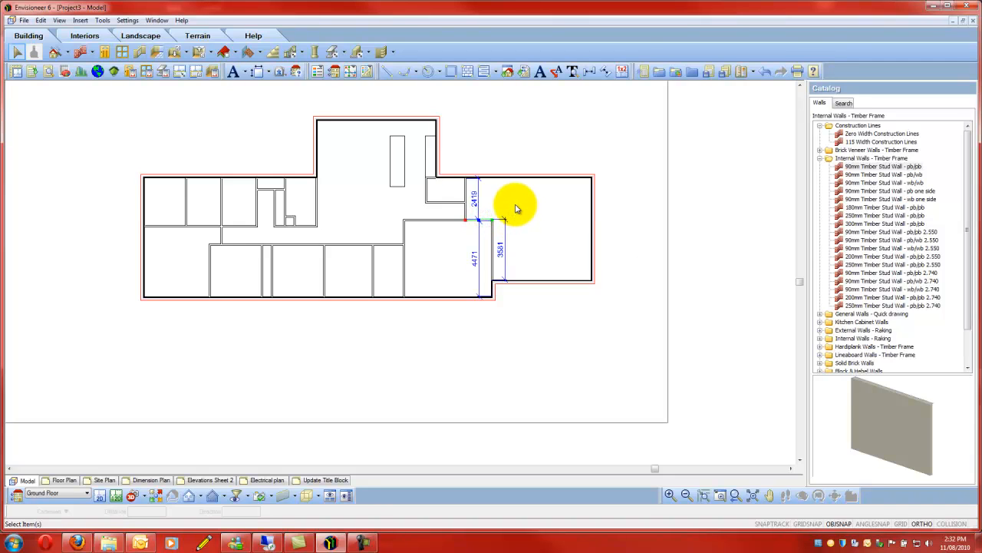
pyautogui.click(515, 208)
# - Replace the internal walls bounding the left wing's first, third and last upper rooms and the recess between them with 90mm Timber Stud Wall - pb/wb 2.550
pyautogui.scroll(-1, 618, 228)
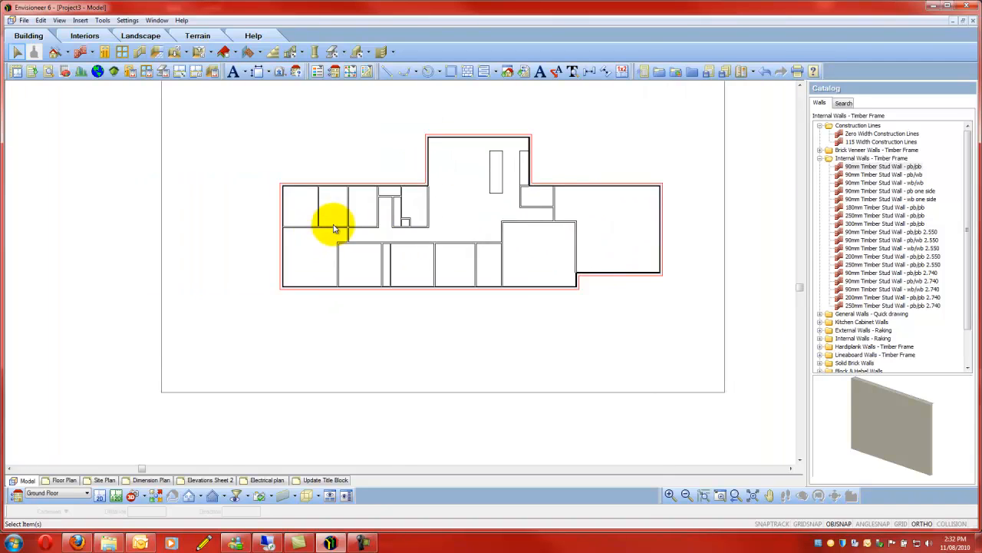
pyautogui.scroll(4, 375, 208)
pyautogui.scroll(1, 375, 205)
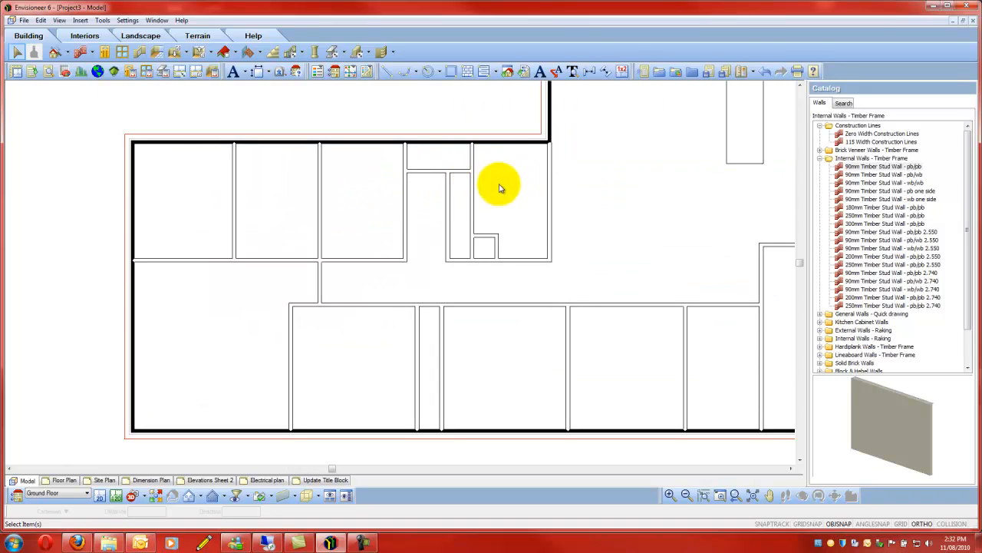
pyautogui.click(549, 201)
pyautogui.moveTo(522, 264); pyautogui.dragTo(372, 270)
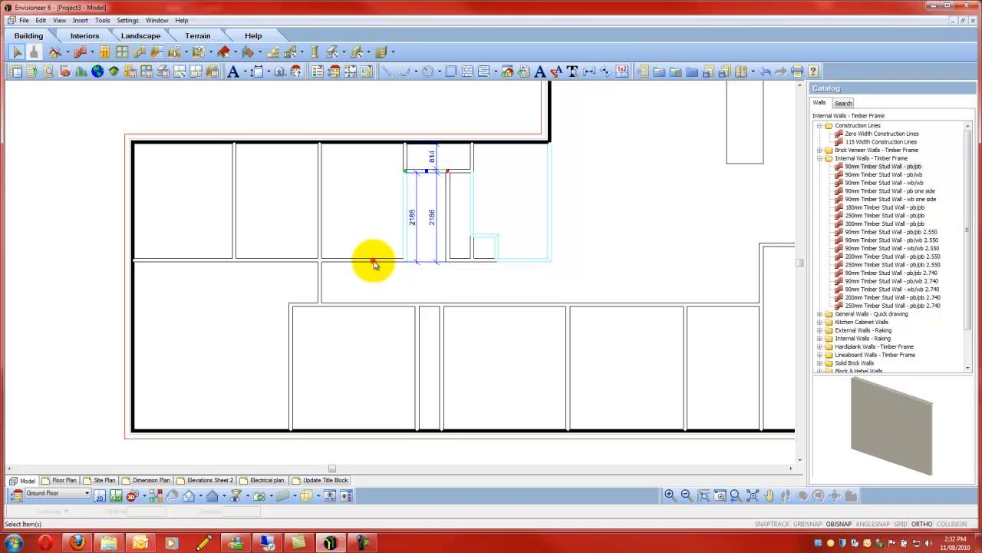
pyautogui.moveTo(372, 262); pyautogui.dragTo(372, 261)
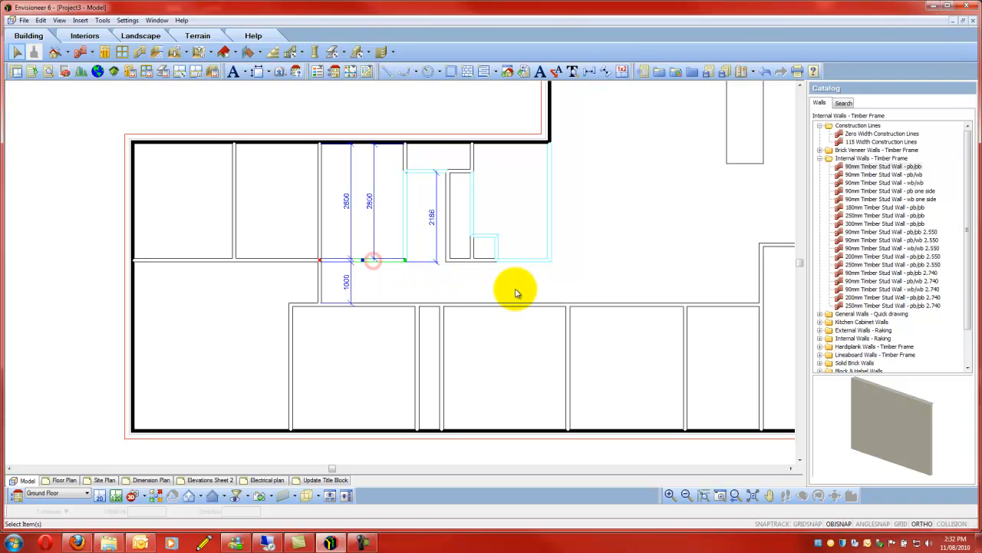
pyautogui.click(320, 212)
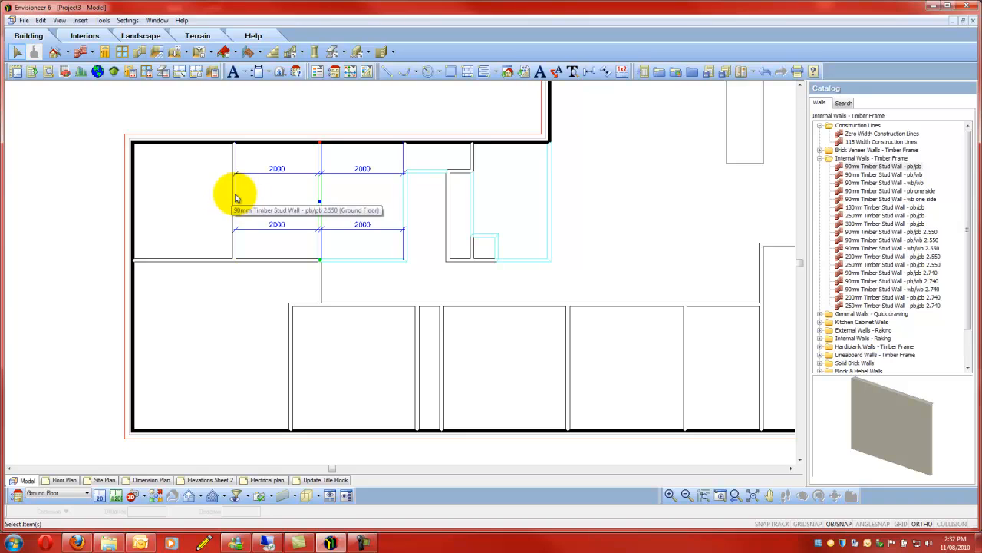
pyautogui.moveTo(236, 198); pyautogui.dragTo(234, 198)
pyautogui.click(216, 264)
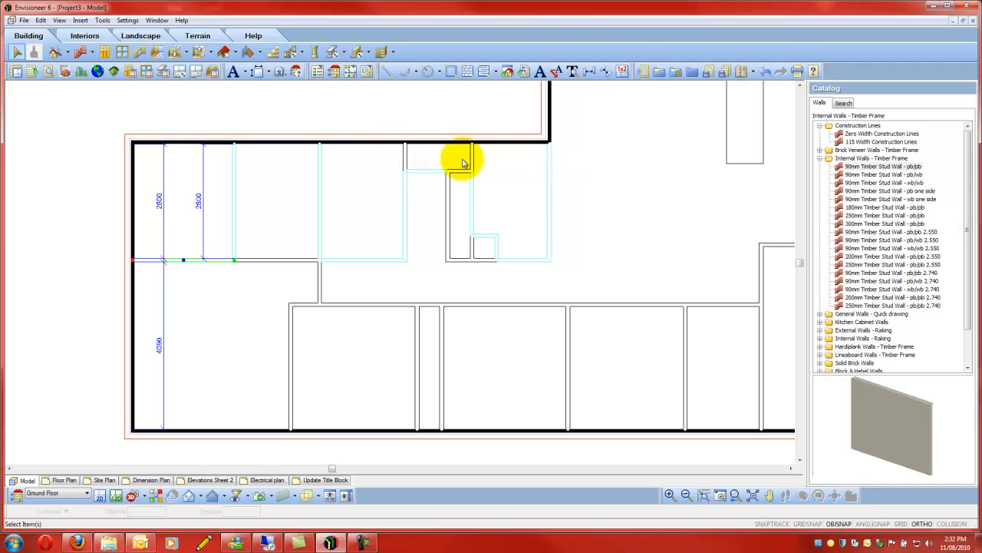
pyautogui.scroll(-1, 333, 223)
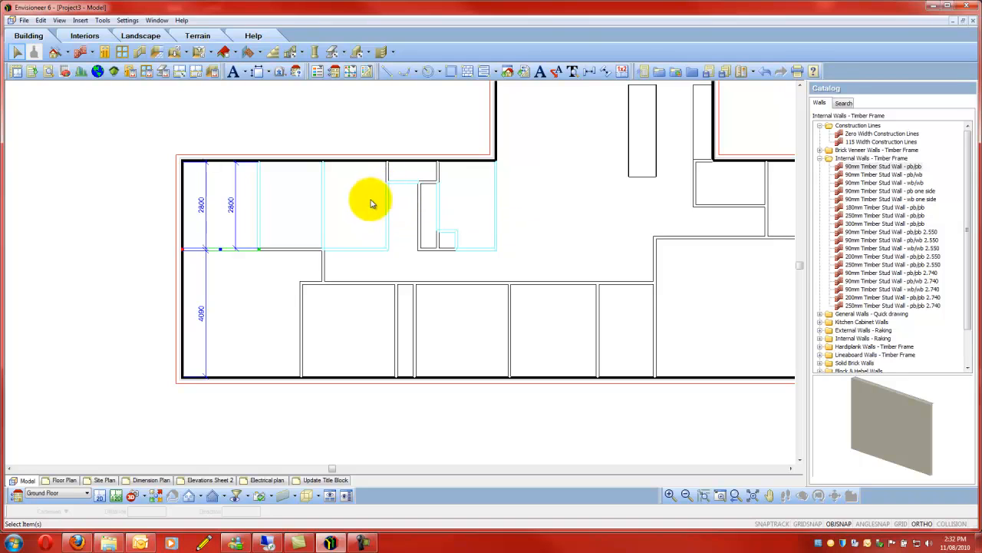
pyautogui.scroll(-1, 309, 230)
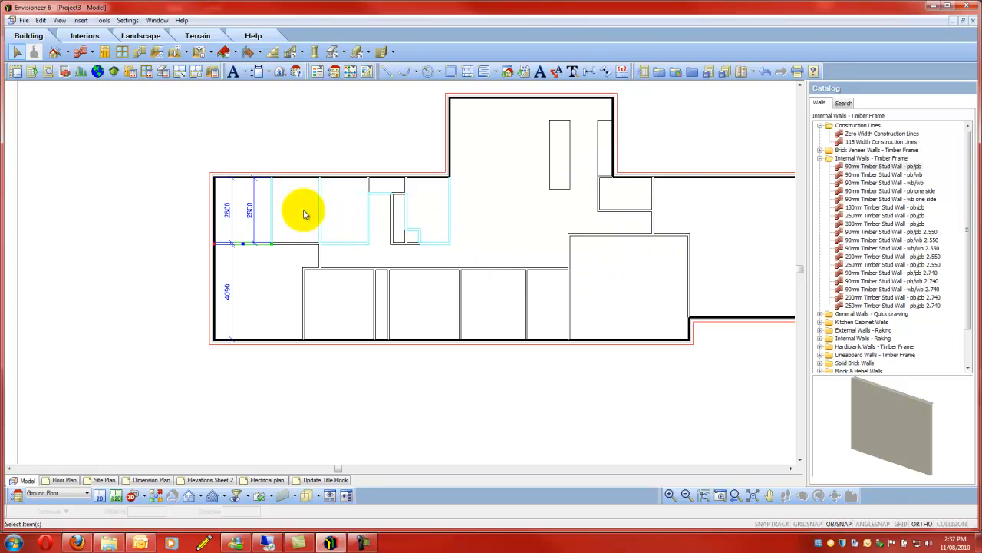
pyautogui.scroll(1, 362, 209)
pyautogui.rightClick(348, 208)
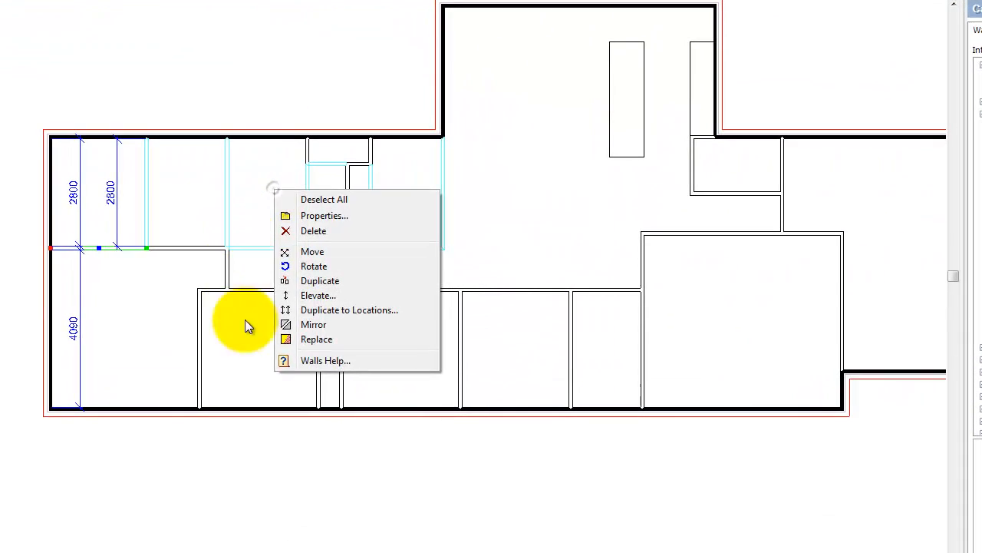
pyautogui.click(329, 340)
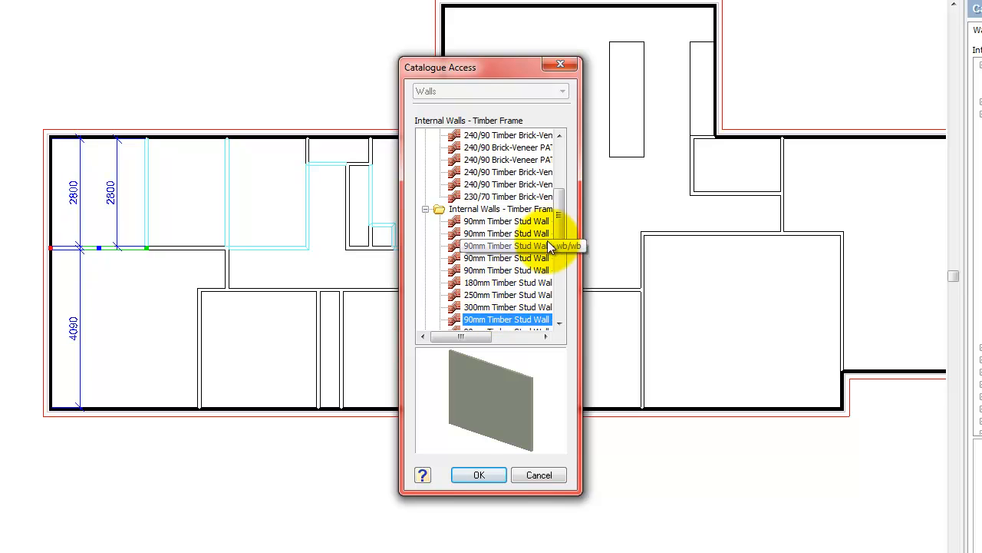
pyautogui.moveTo(559, 228); pyautogui.dragTo(560, 253)
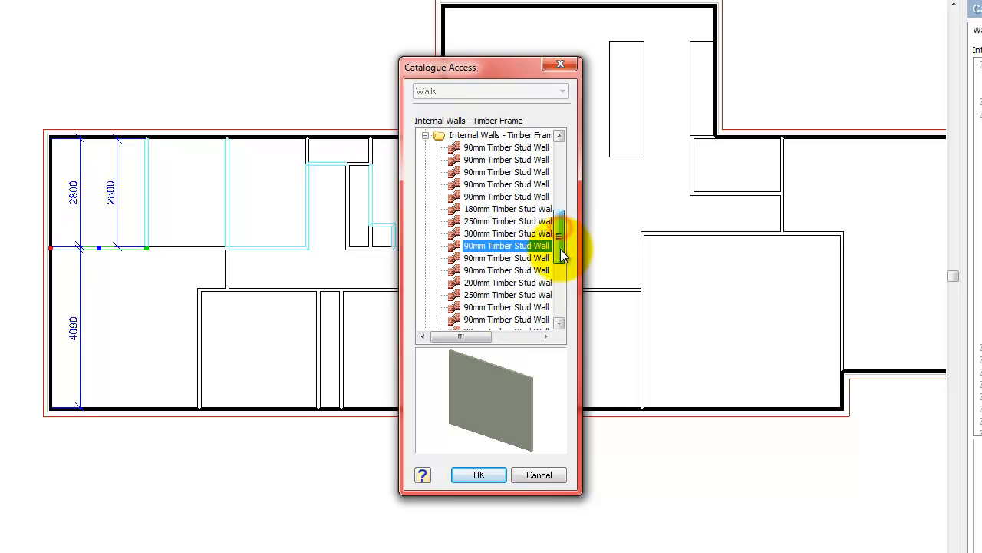
pyautogui.click(520, 244)
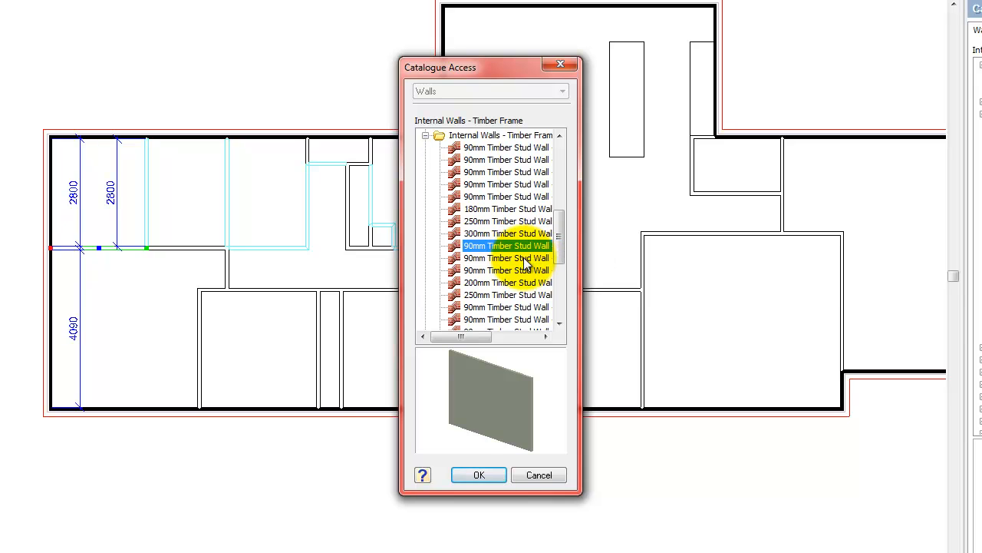
pyautogui.click(520, 259)
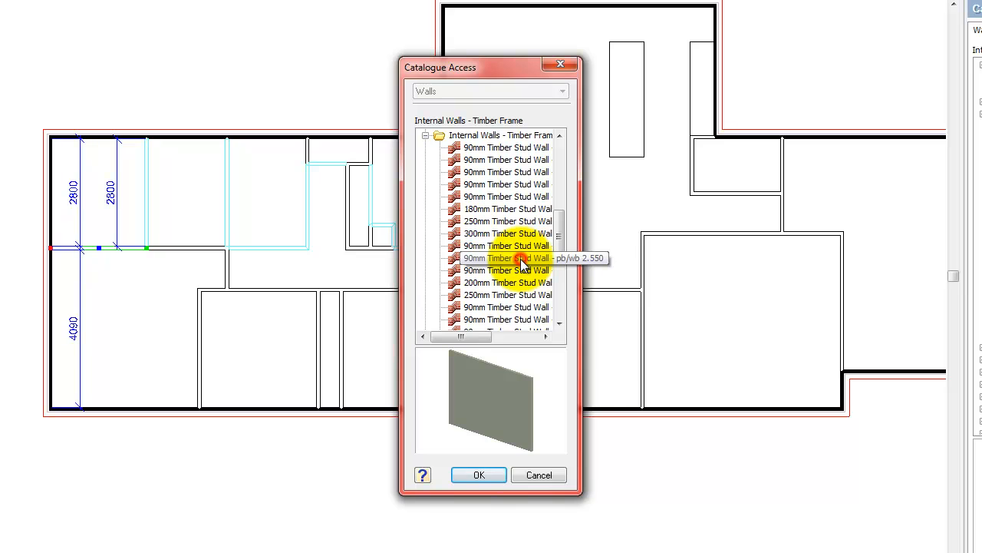
pyautogui.click(479, 475)
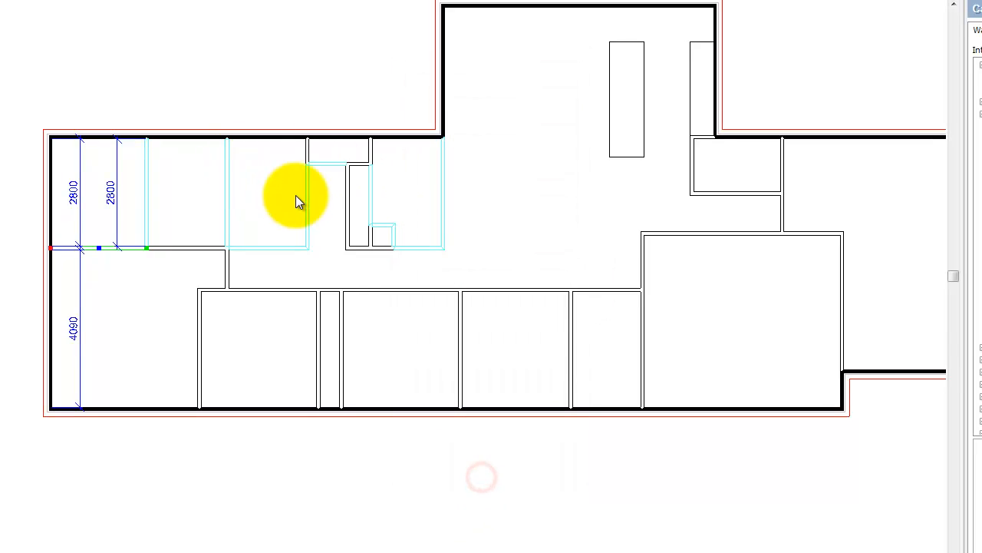
# - Enable a black solid fill for the 2D Core of the selected 90mm Timber Stud Wall - pb/wb 2.550 walls and deselect them
pyautogui.rightClick(257, 179)
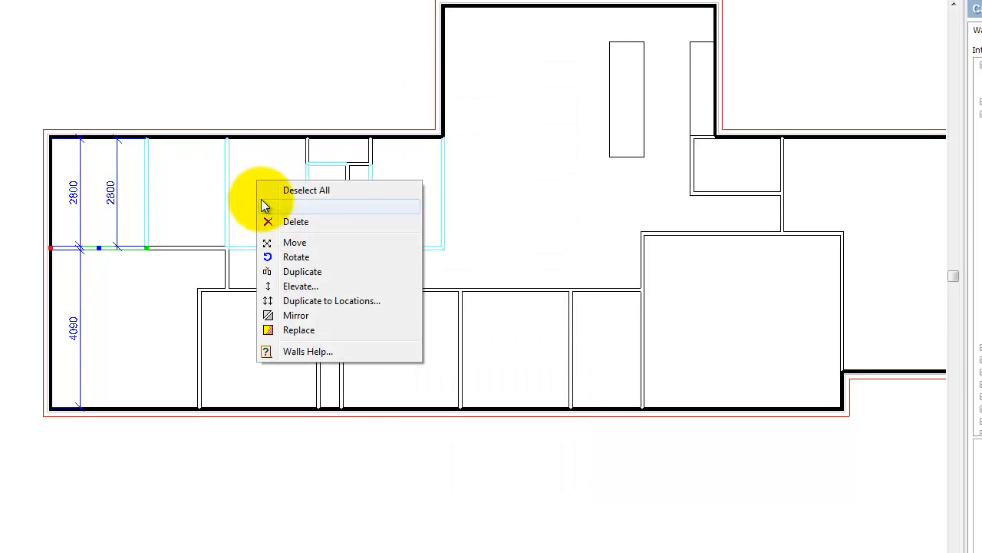
pyautogui.click(309, 208)
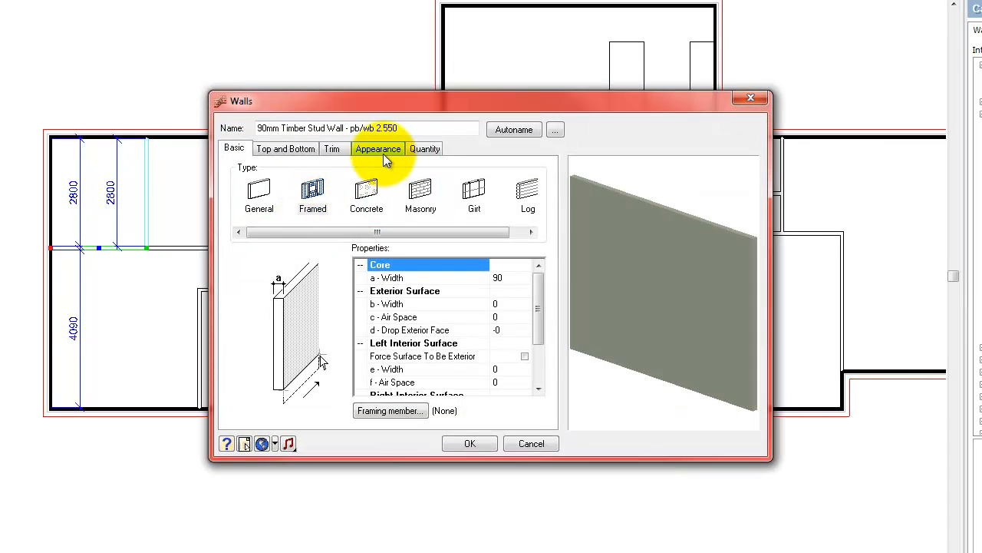
pyautogui.click(381, 149)
pyautogui.click(250, 239)
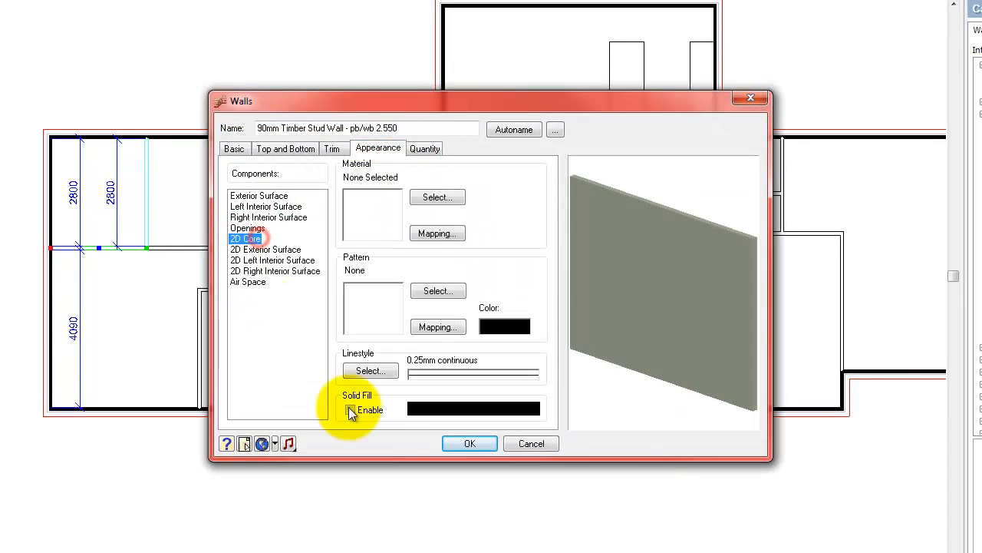
pyautogui.click(350, 411)
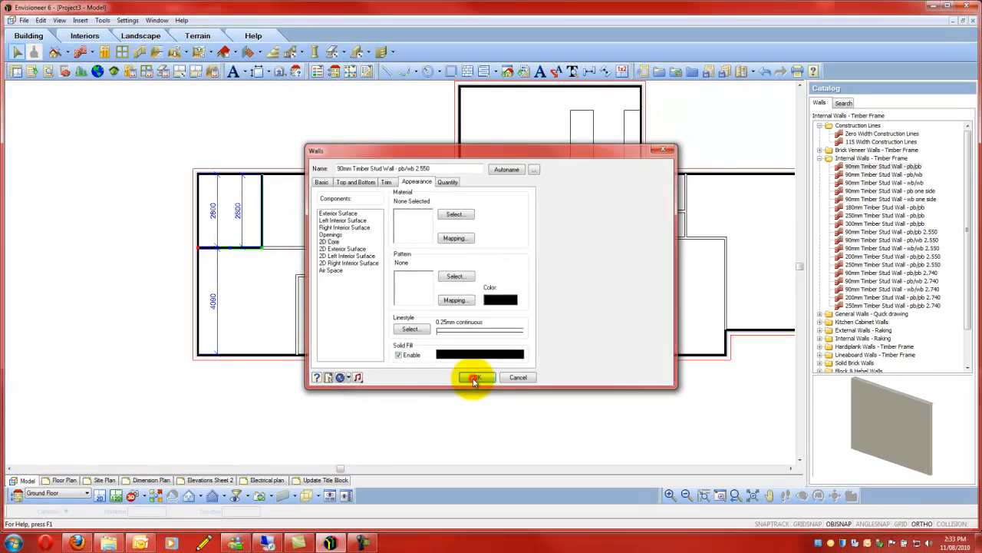
pyautogui.click(470, 443)
pyautogui.click(366, 132)
pyautogui.scroll(-2, 256, 235)
pyautogui.scroll(2, 361, 224)
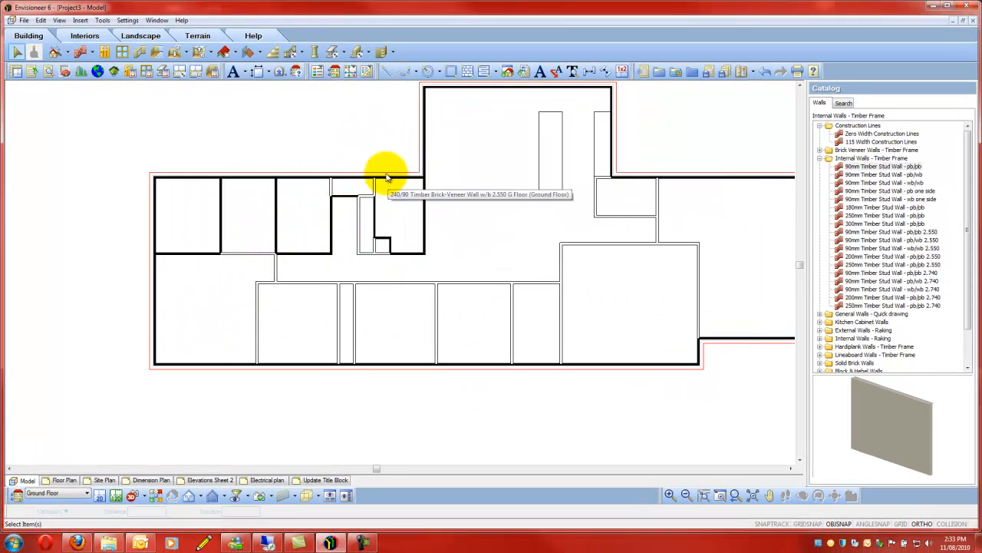
# - Replace the two side walls and remaining lower segment of the small compartment between the third and last upper rooms with 90mm Timber Stud Wall - wb/wb 2.550
pyautogui.scroll(-1, 374, 169)
pyautogui.scroll(3, 376, 173)
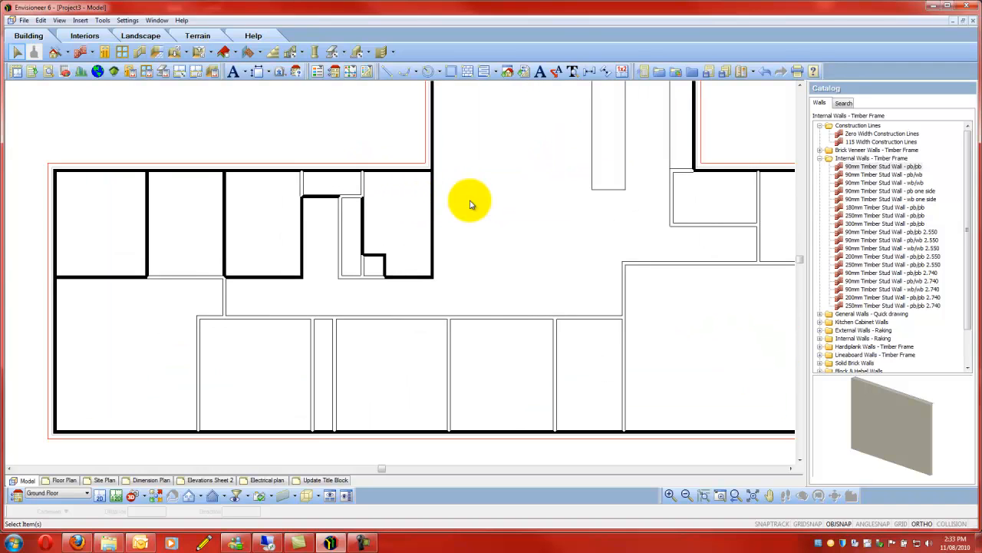
pyautogui.scroll(1, 238, 164)
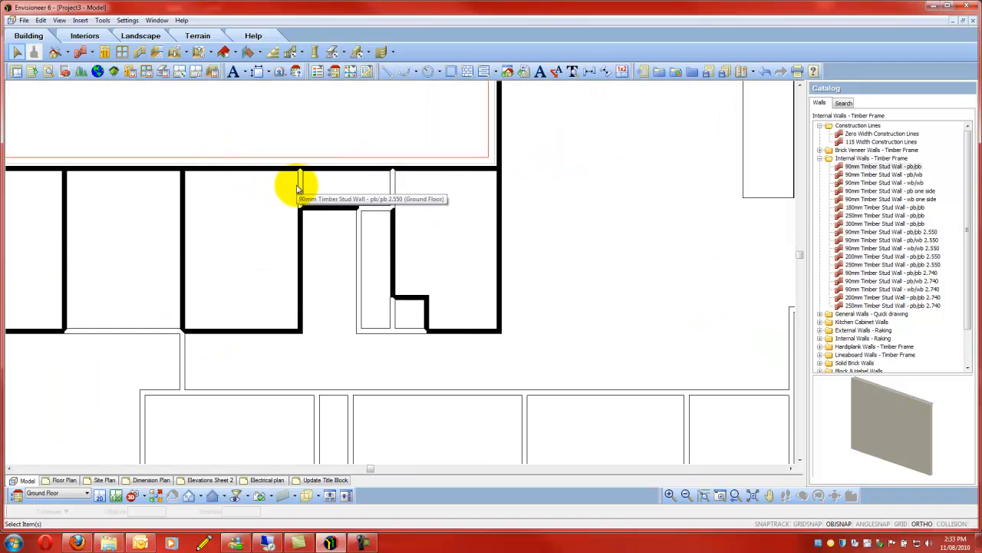
pyautogui.click(300, 188)
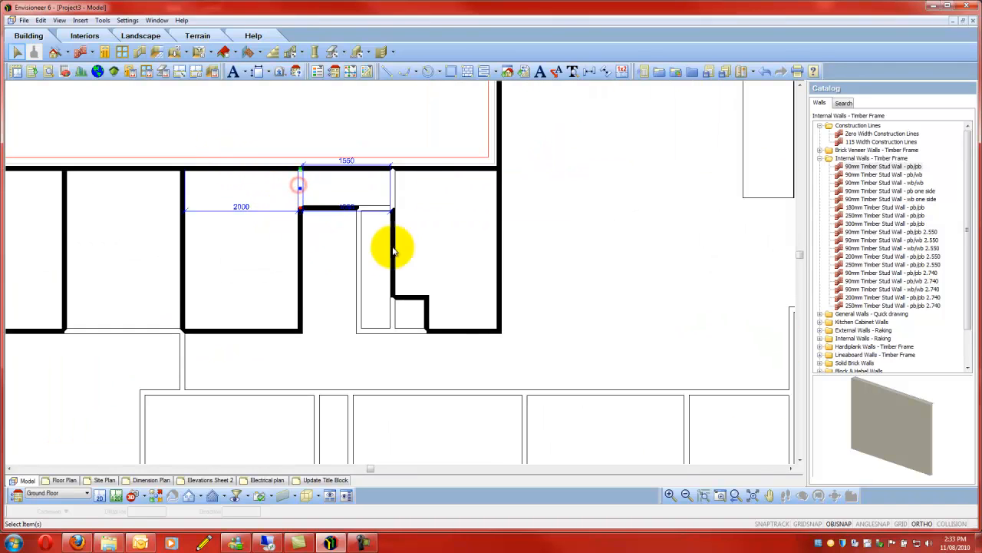
pyautogui.click(393, 201)
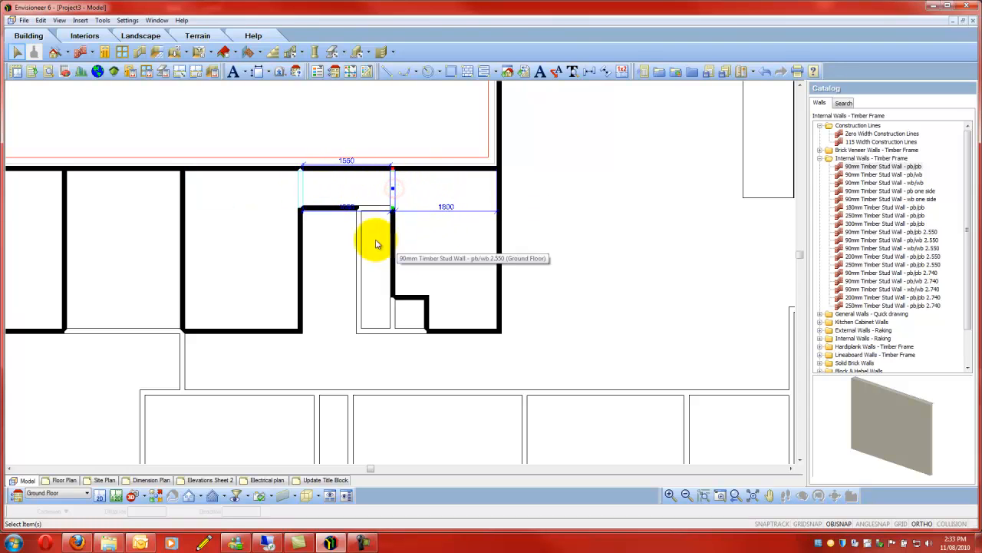
pyautogui.click(376, 209)
pyautogui.scroll(-1, 462, 213)
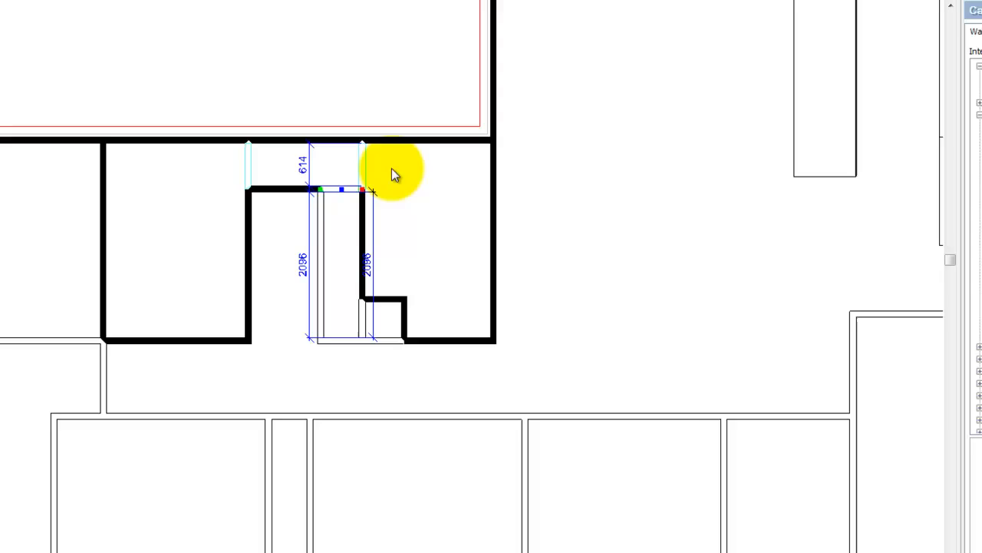
pyautogui.rightClick(425, 195)
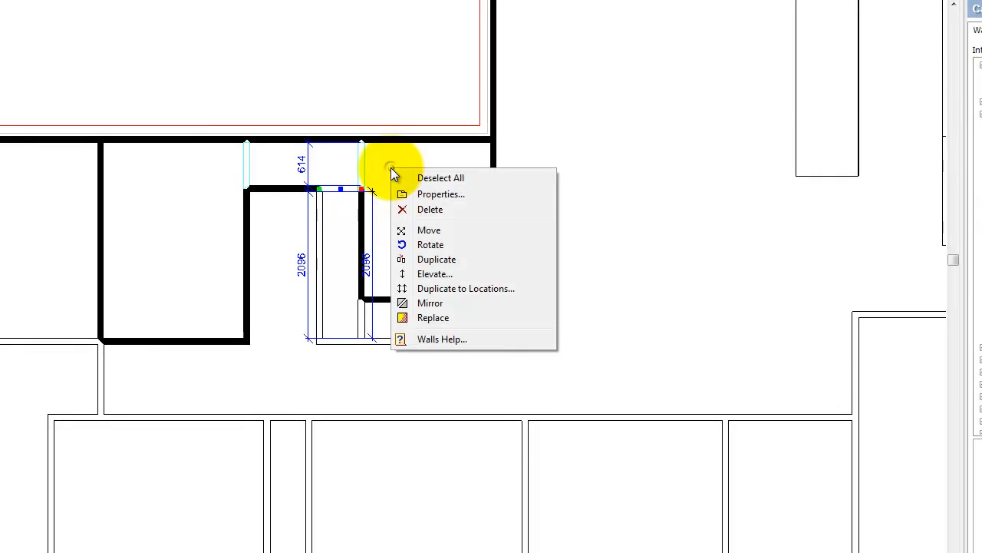
pyautogui.click(445, 317)
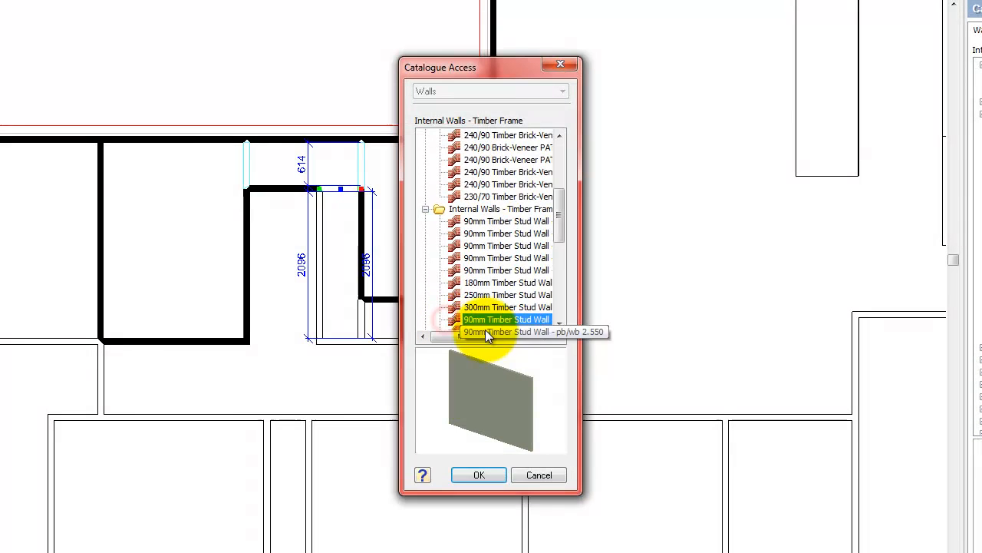
pyautogui.moveTo(559, 205); pyautogui.dragTo(557, 233)
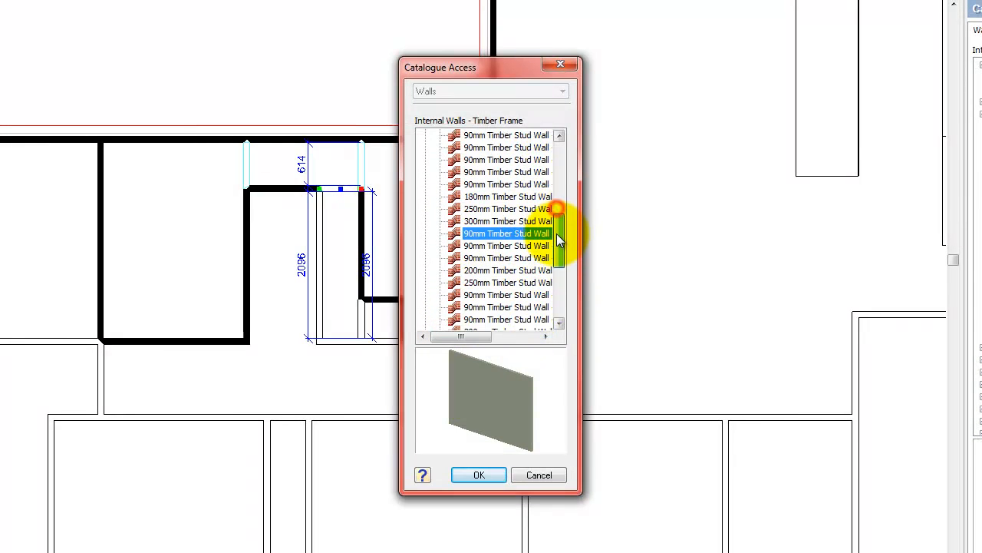
pyautogui.click(514, 259)
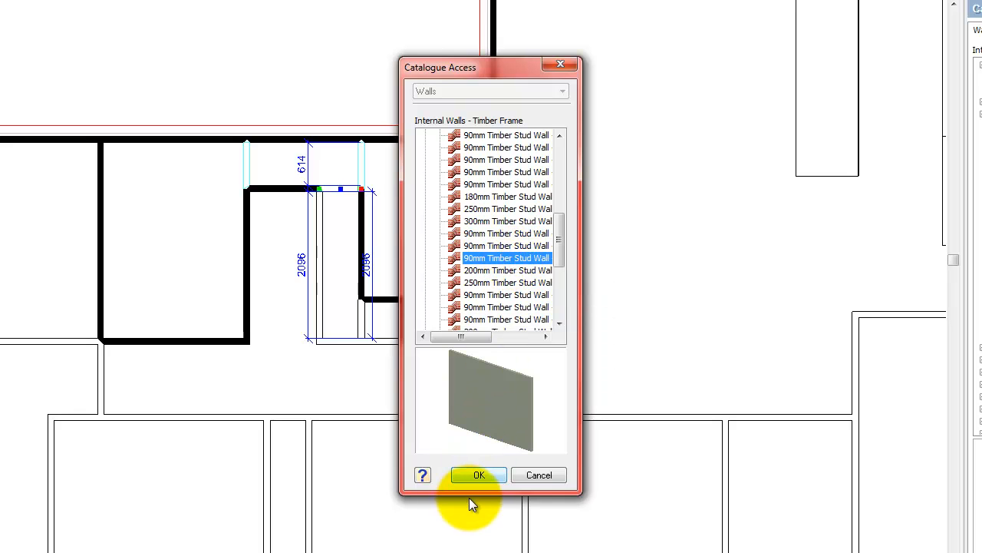
pyautogui.click(476, 476)
# - Enable a black solid fill for the 2D Core of the selected 90mm Timber Stud Wall - wb/wb 2.550 walls and deselect them
pyautogui.rightClick(413, 170)
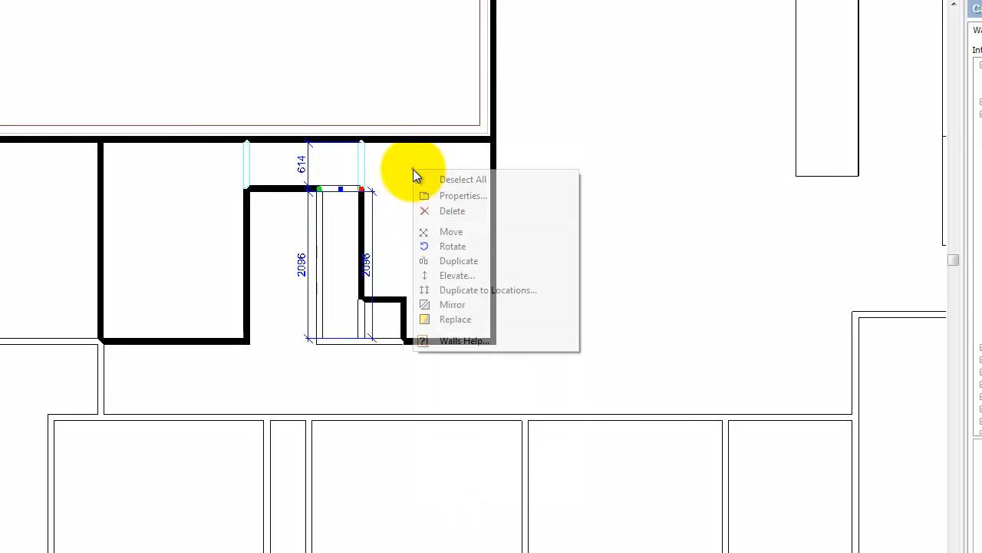
pyautogui.click(467, 195)
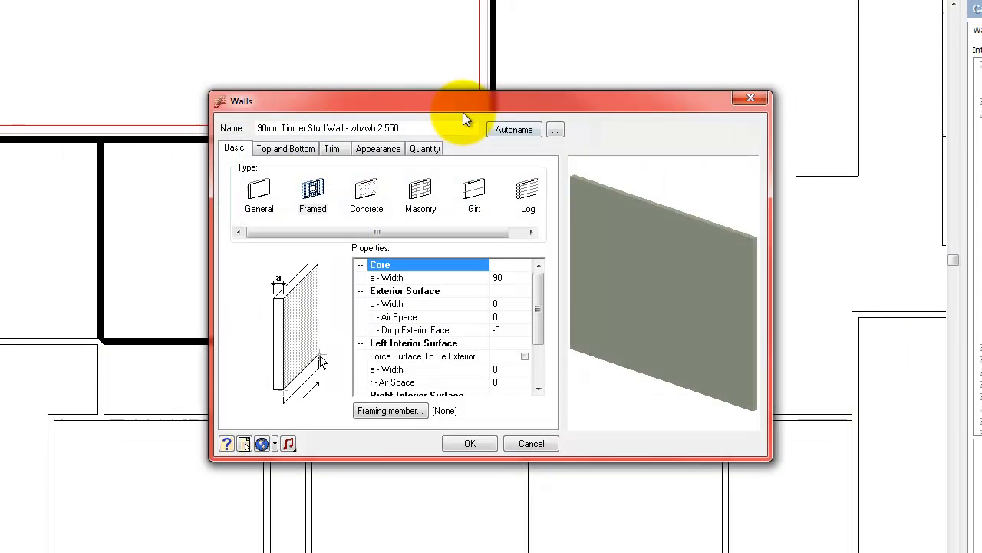
pyautogui.click(358, 148)
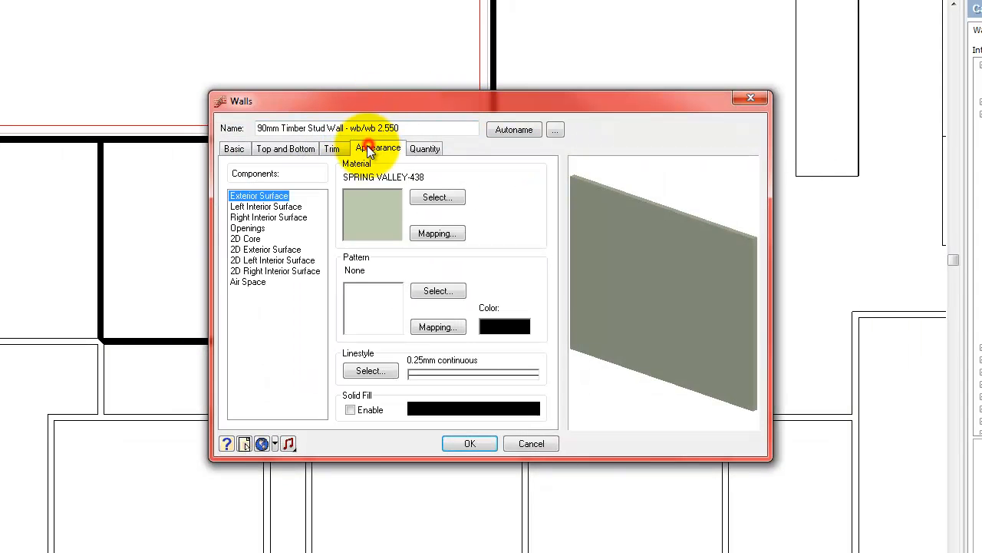
pyautogui.click(243, 239)
pyautogui.click(349, 409)
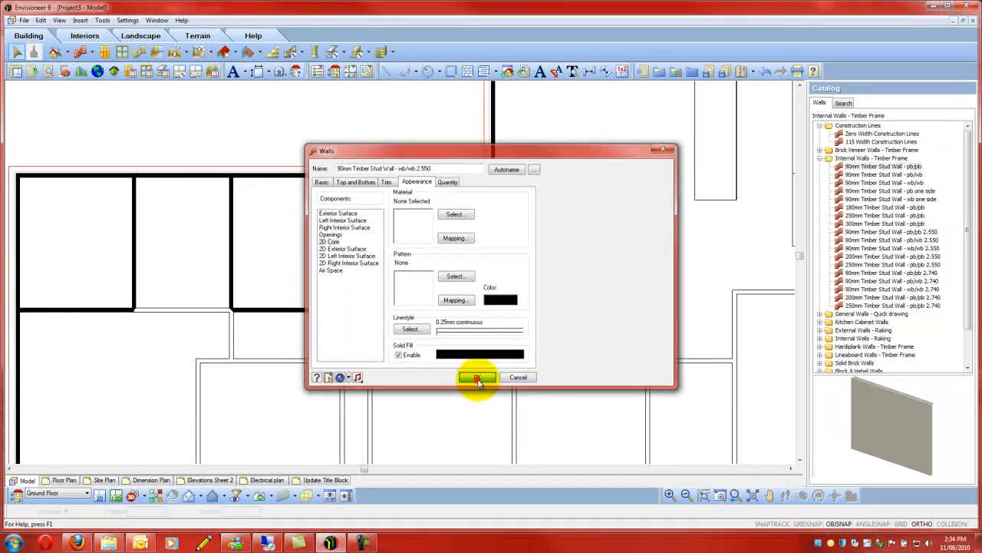
pyautogui.click(470, 442)
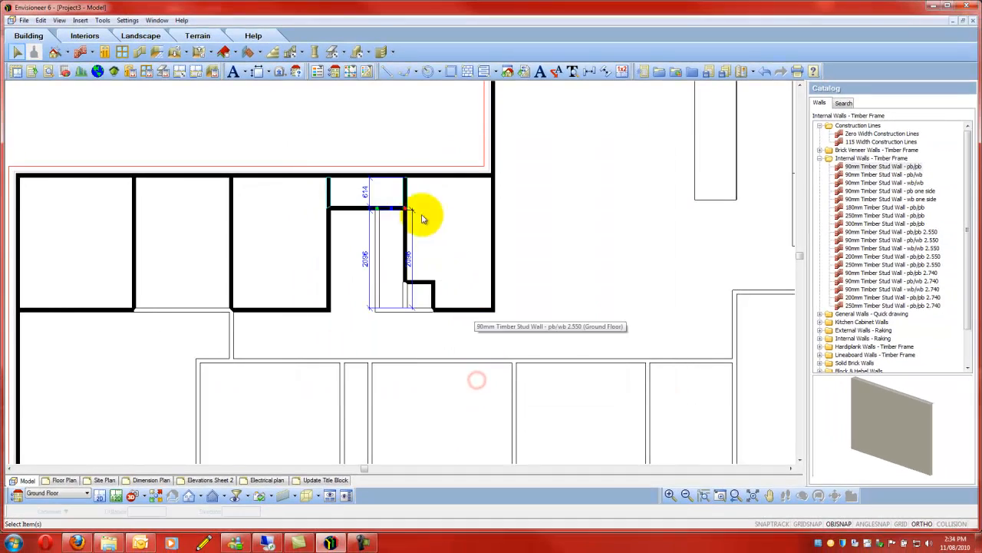
pyautogui.click(424, 138)
# - Select all walls similar to the corridor's lower wall, 90mm Timber Stud Wall - pb/pb 2.550, and enable their 2D Core black solid fill
pyautogui.scroll(-2, 287, 115)
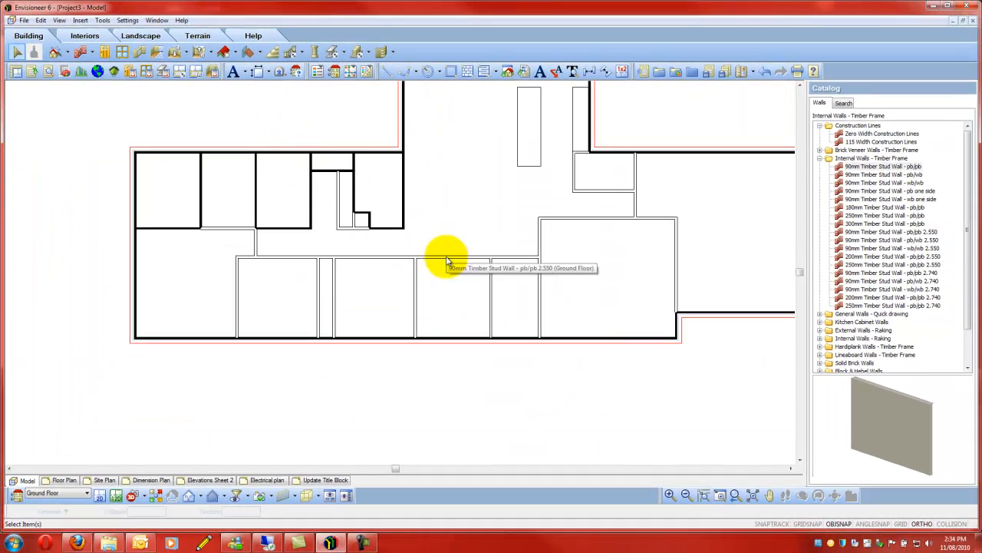
pyautogui.click(447, 256)
pyautogui.rightClick(469, 195)
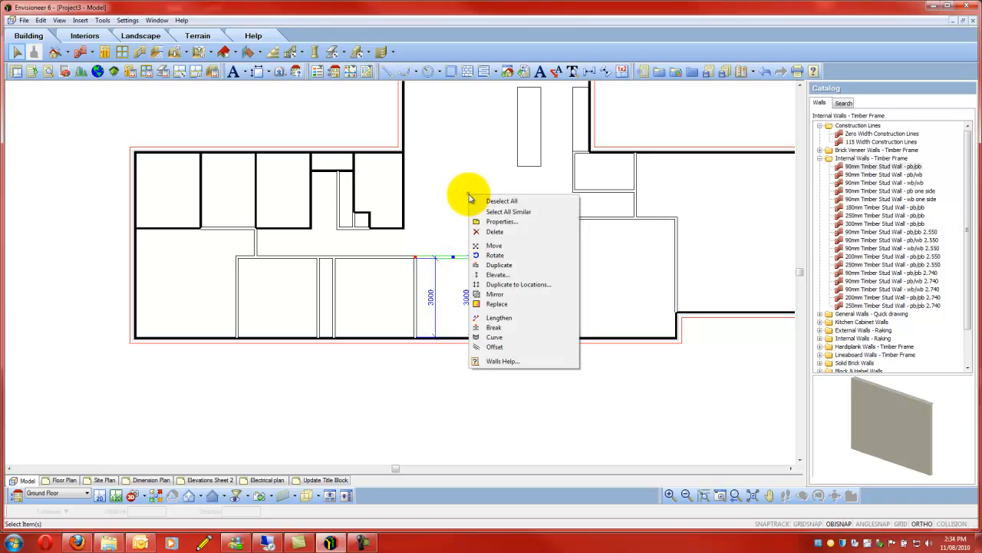
pyautogui.click(522, 212)
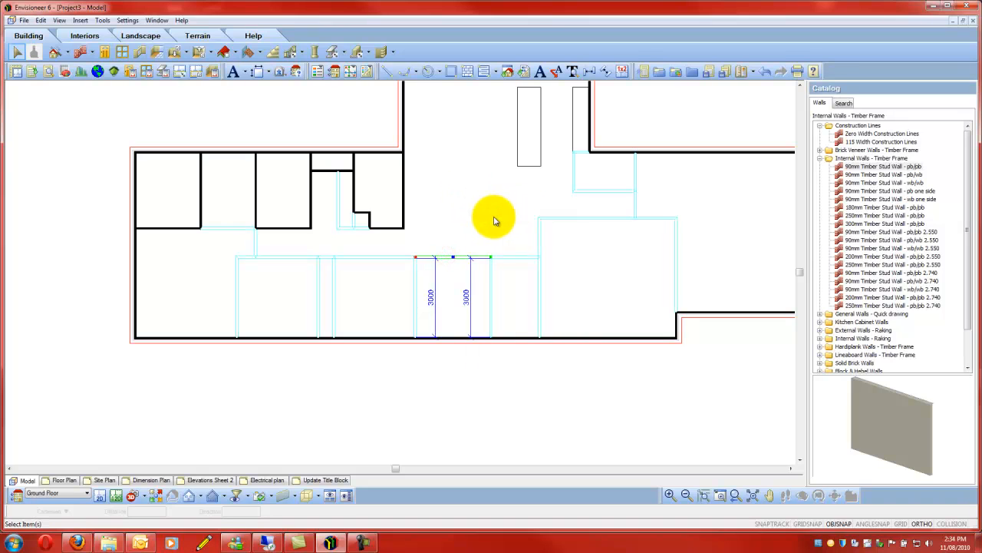
pyautogui.rightClick(494, 221)
pyautogui.click(539, 235)
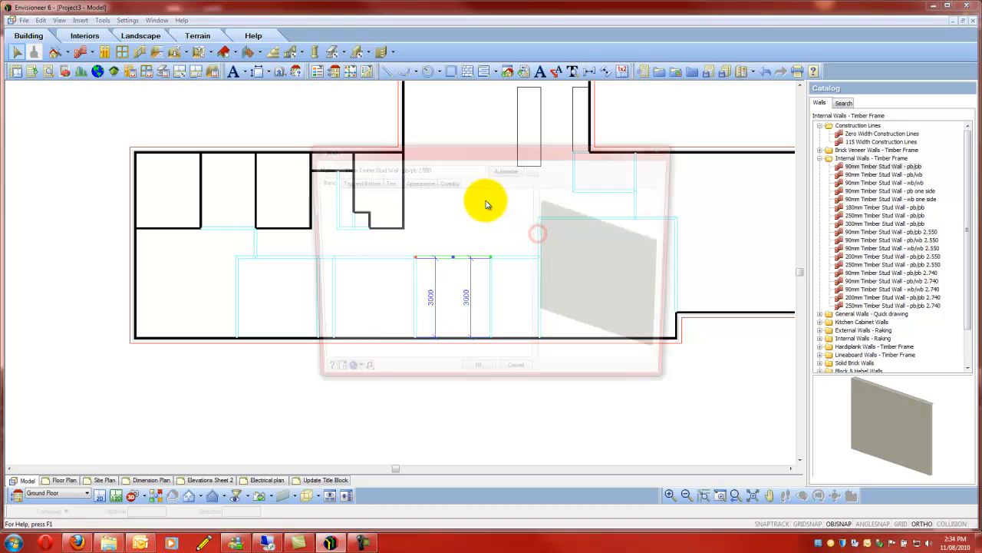
pyautogui.click(415, 182)
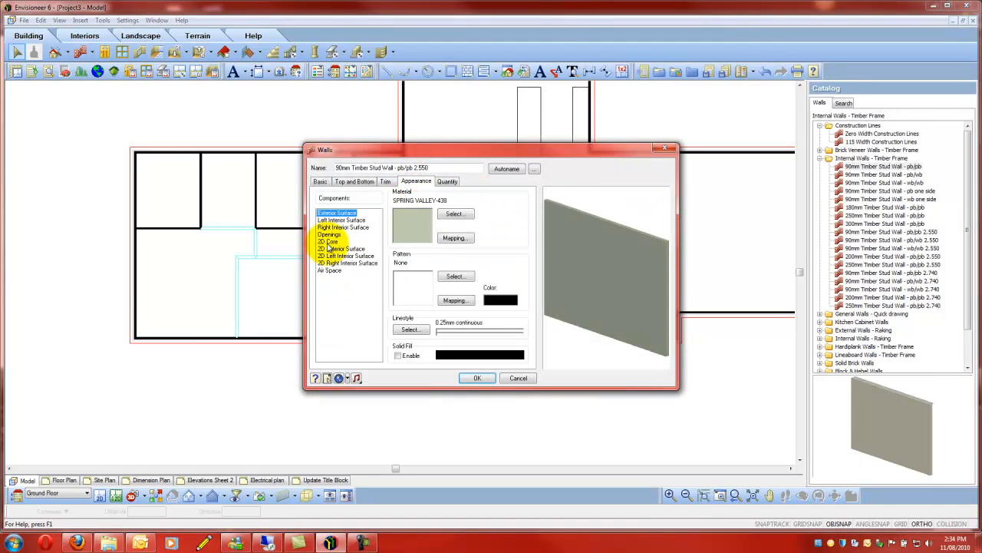
pyautogui.click(329, 241)
pyautogui.click(399, 355)
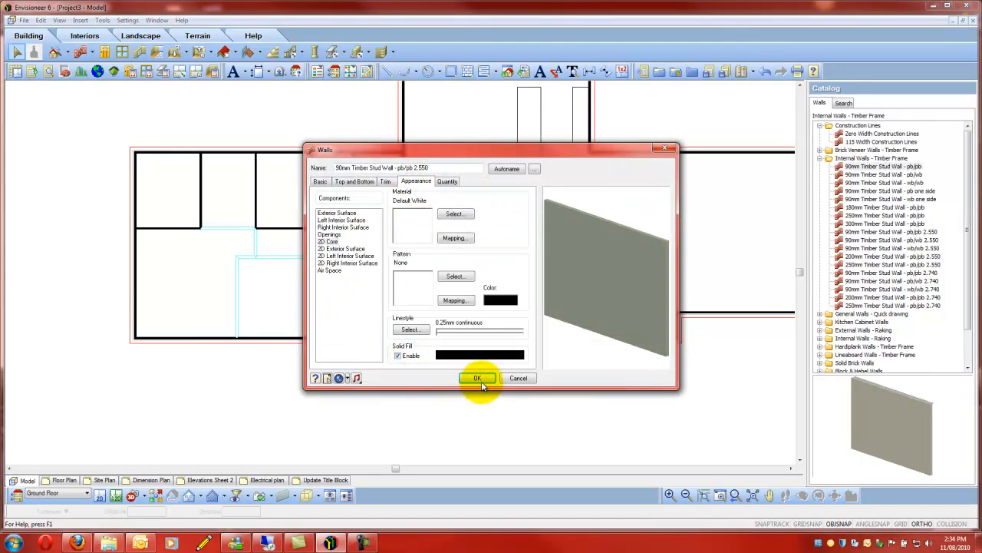
pyautogui.click(477, 377)
pyautogui.scroll(-3, 284, 329)
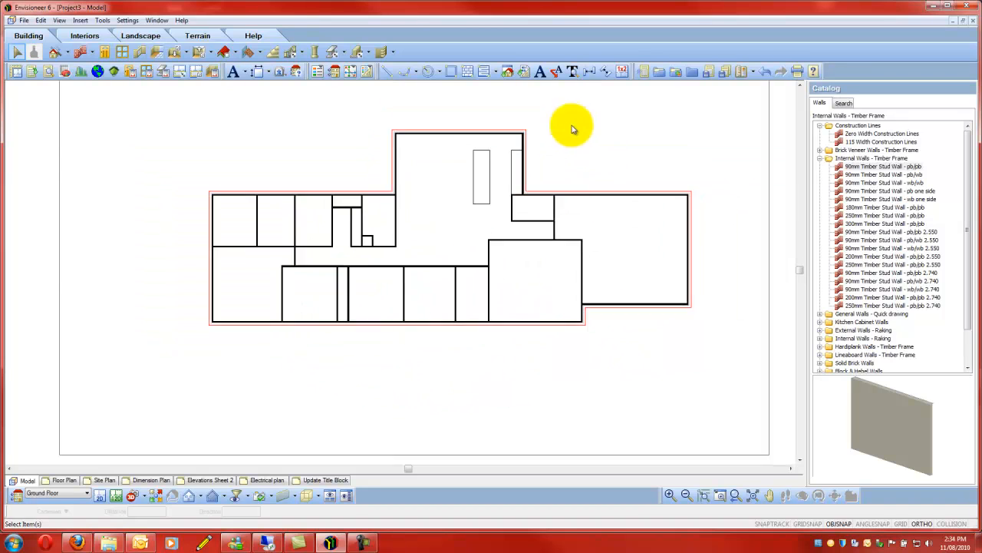
pyautogui.scroll(1, 503, 118)
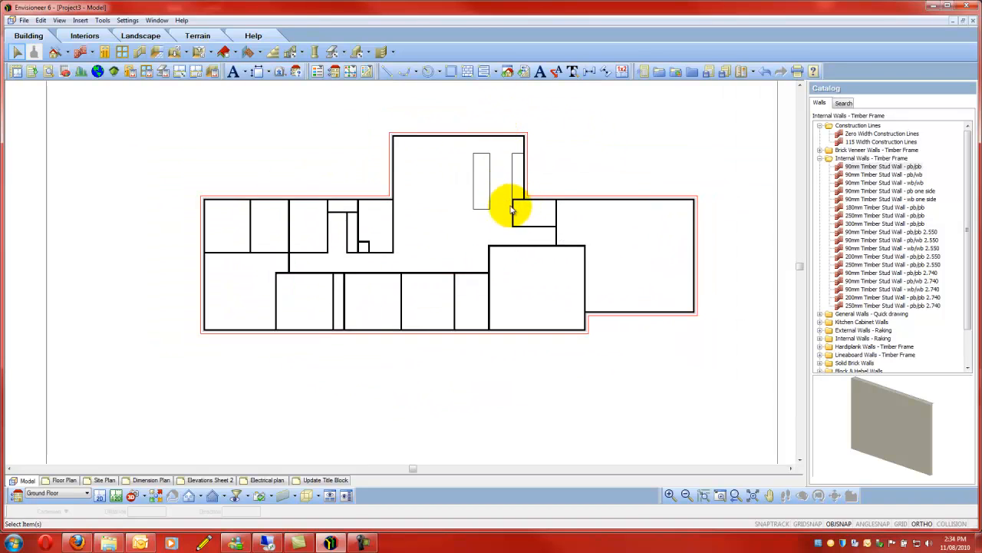
pyautogui.scroll(-1, 461, 249)
pyautogui.scroll(2, 472, 223)
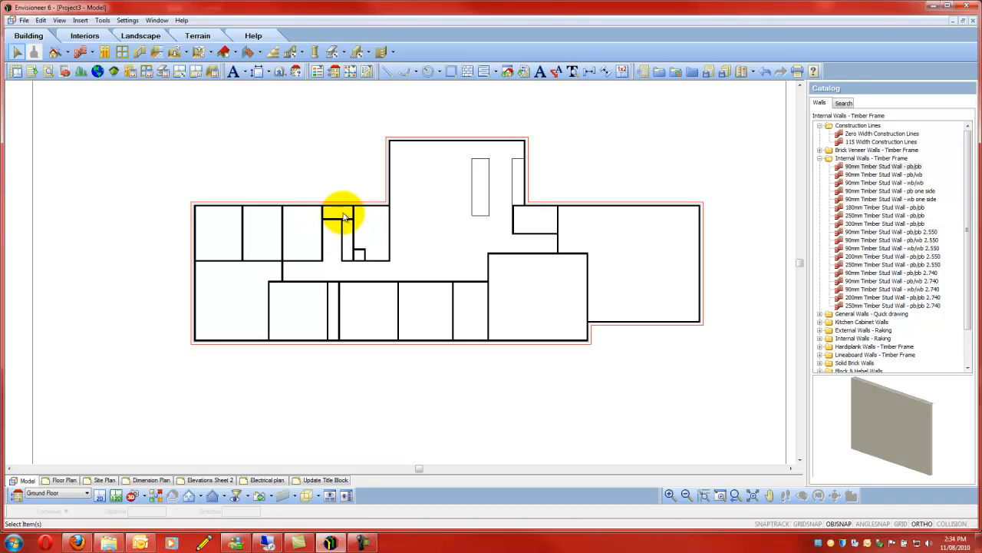
pyautogui.scroll(3, 278, 186)
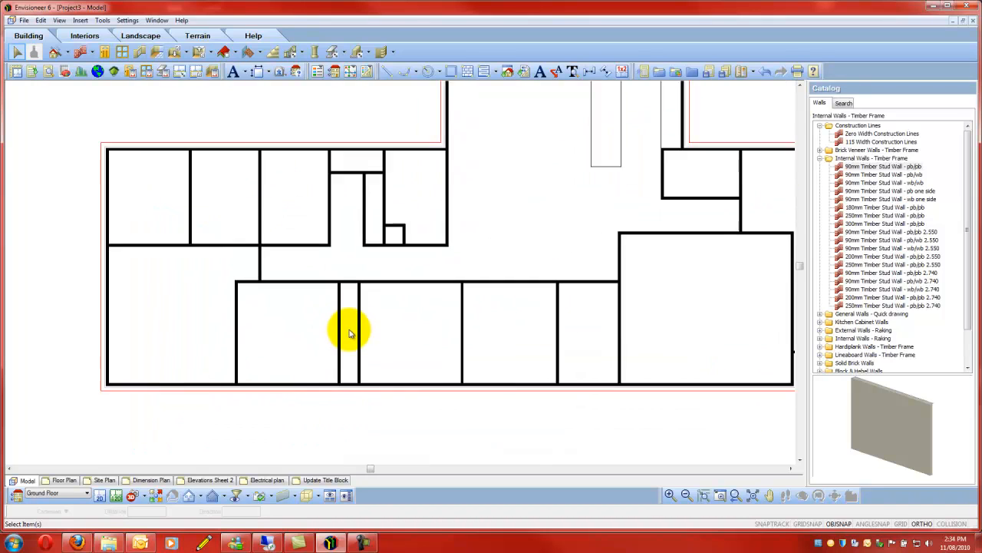
pyautogui.scroll(-1, 349, 332)
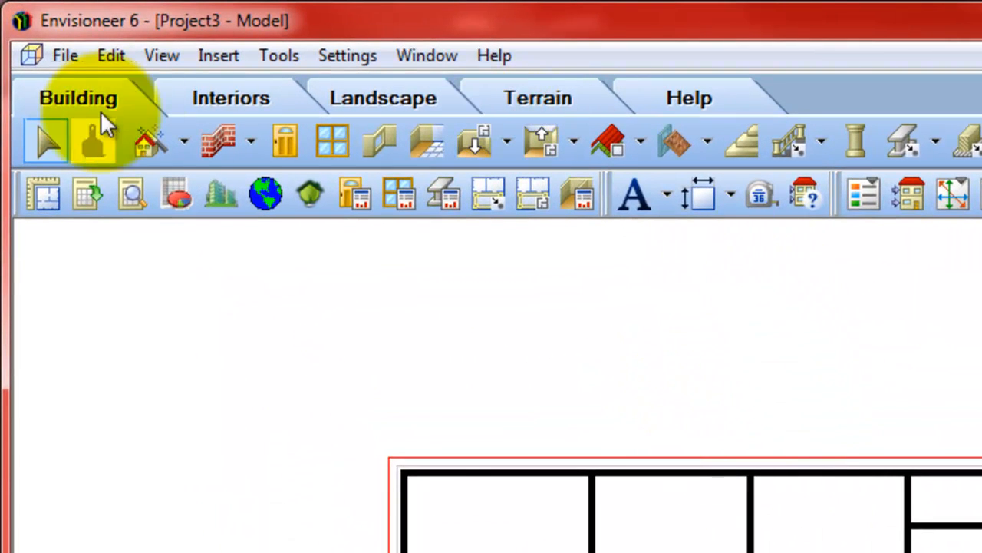
# - Show the interior plumbing fixtures catalog, collapse all its folders and expand only P C Items
pyautogui.click(197, 96)
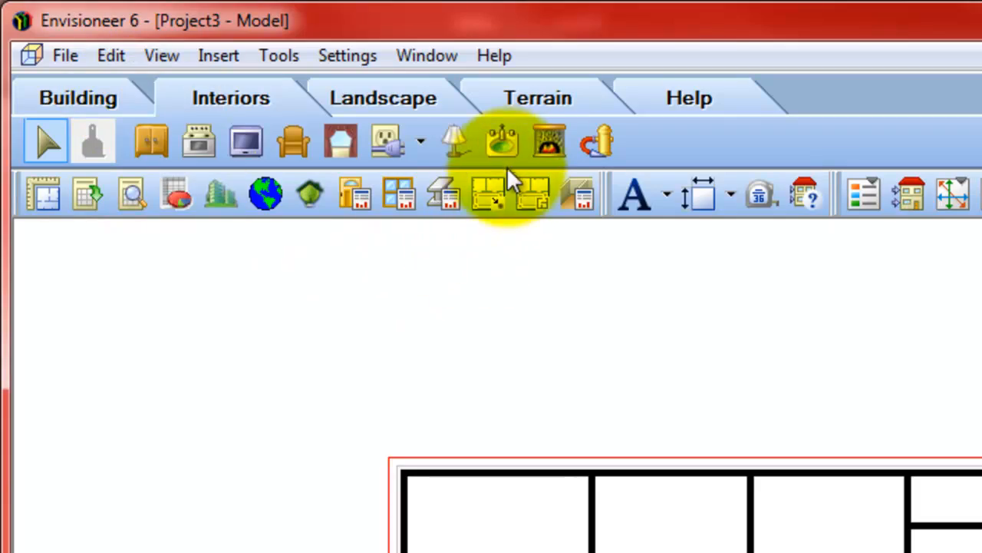
pyautogui.click(503, 146)
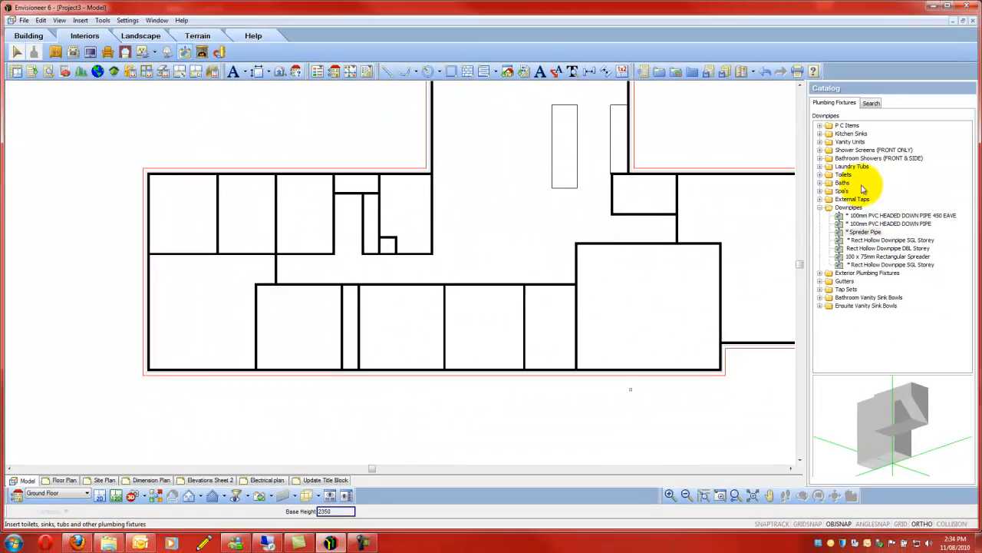
pyautogui.rightClick(877, 177)
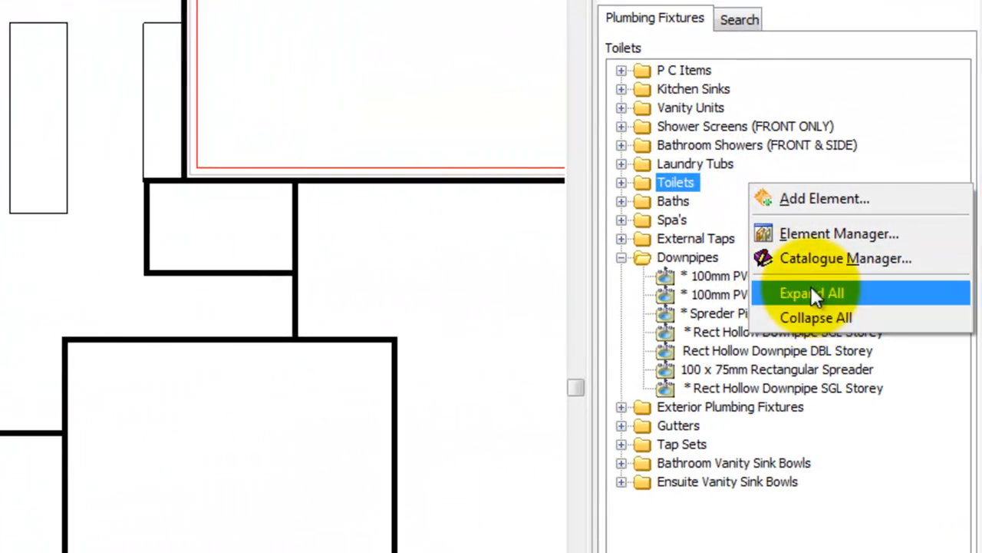
pyautogui.click(819, 320)
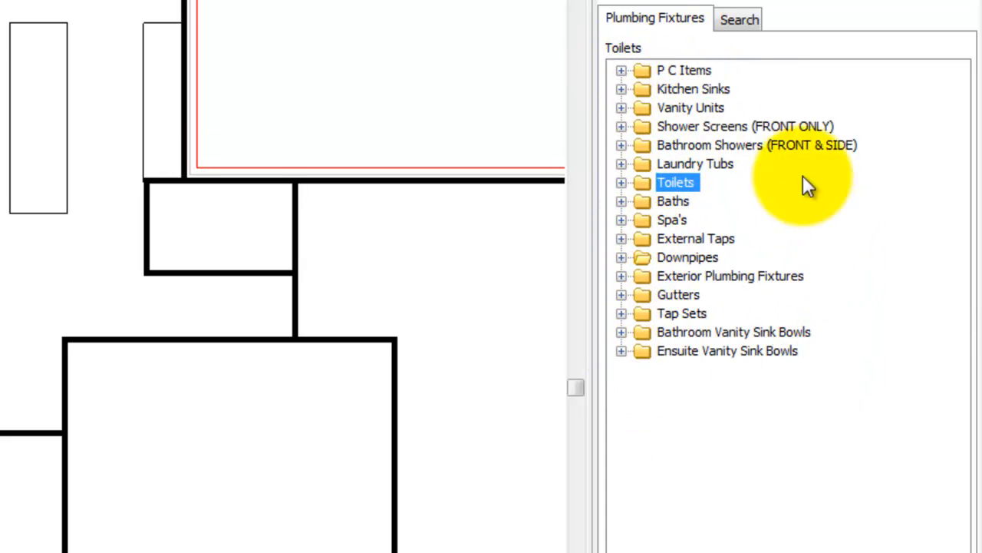
pyautogui.click(622, 71)
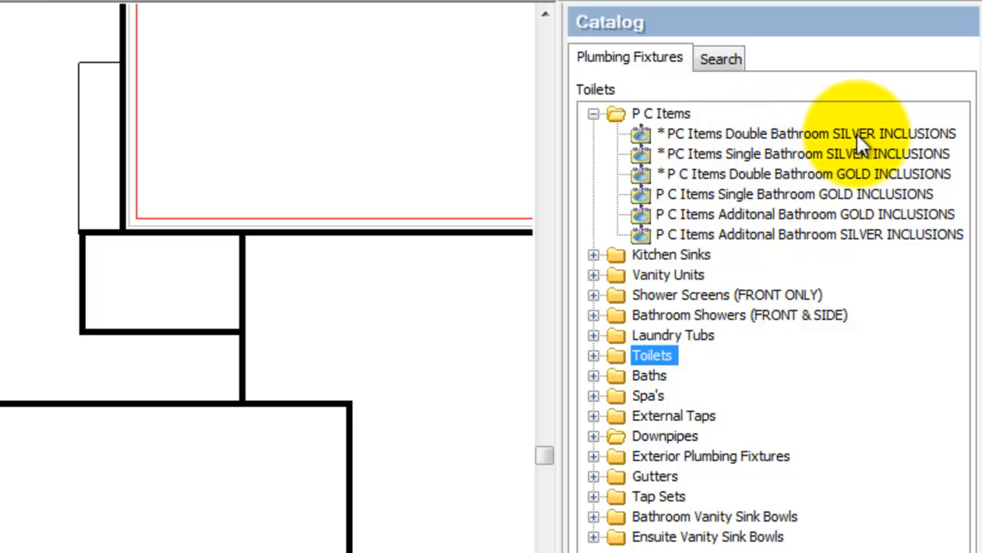
# - Examine the quantity properties of the * PC Items Double Bathroom SILVER INCLUSIONS fixture and close them
pyautogui.click(779, 132)
pyautogui.doubleClick(783, 137)
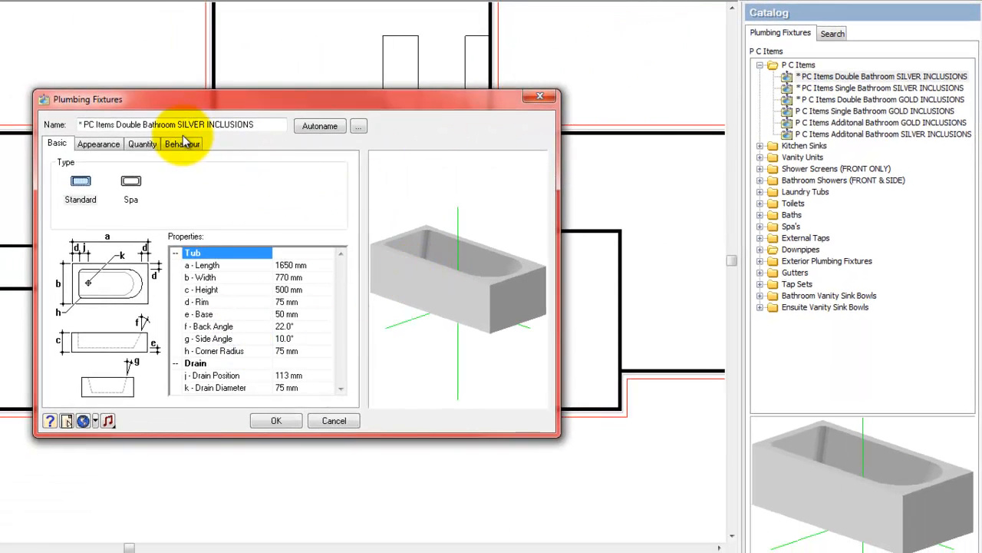
pyautogui.click(142, 143)
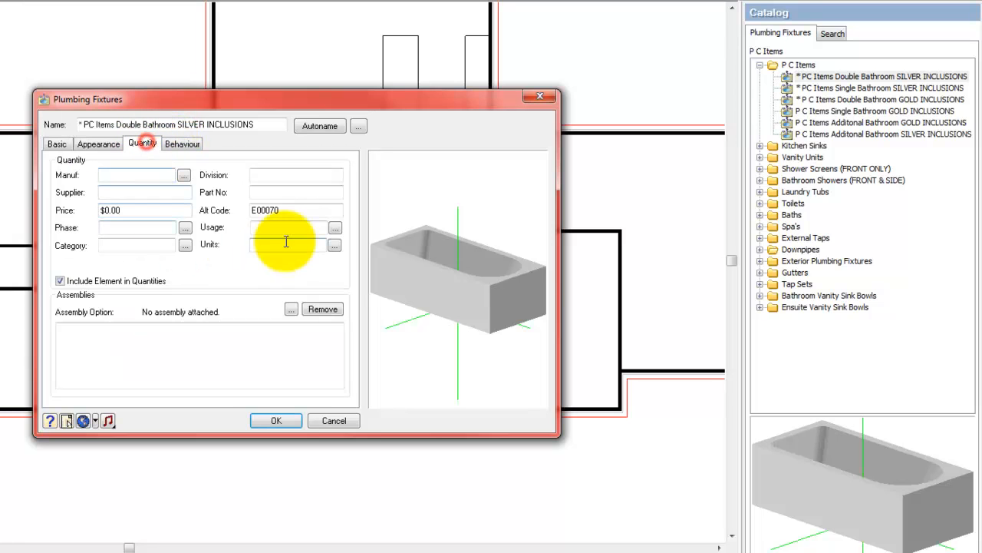
pyautogui.click(276, 421)
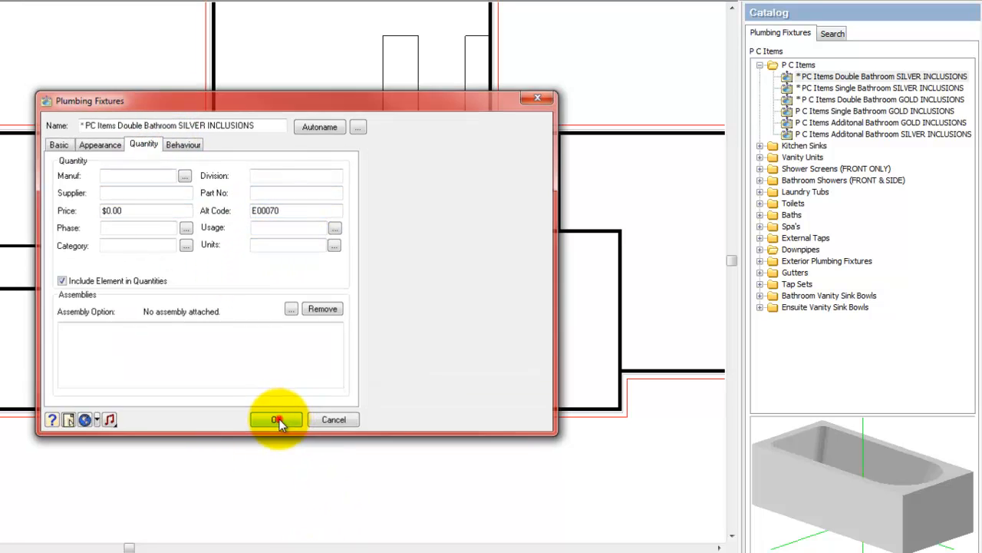
# - Place the * PC Items Double Bathroom SILVER INCLUSIONS fixture in the third room along the upper exterior wall and finish placement
pyautogui.click(523, 406)
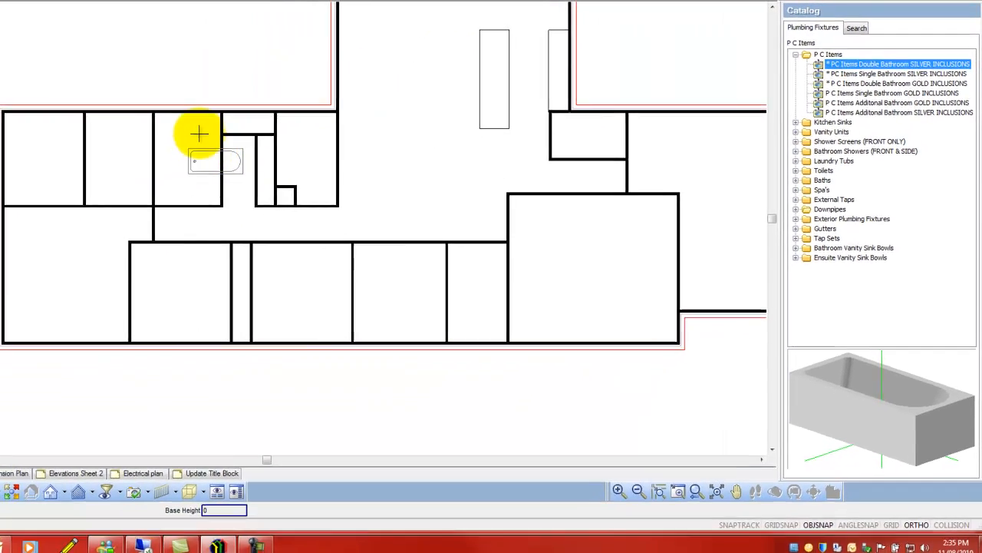
pyautogui.rightClick(197, 135)
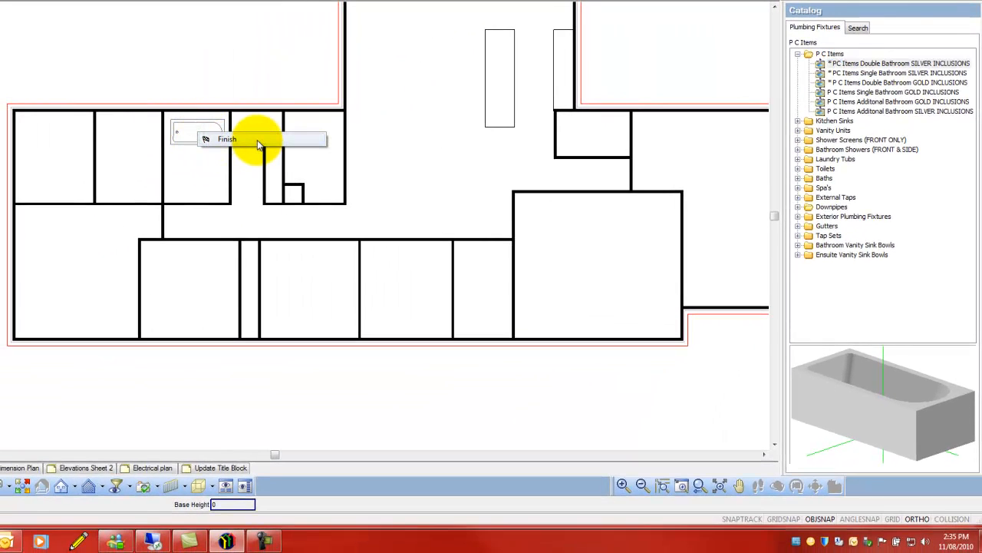
pyautogui.click(227, 140)
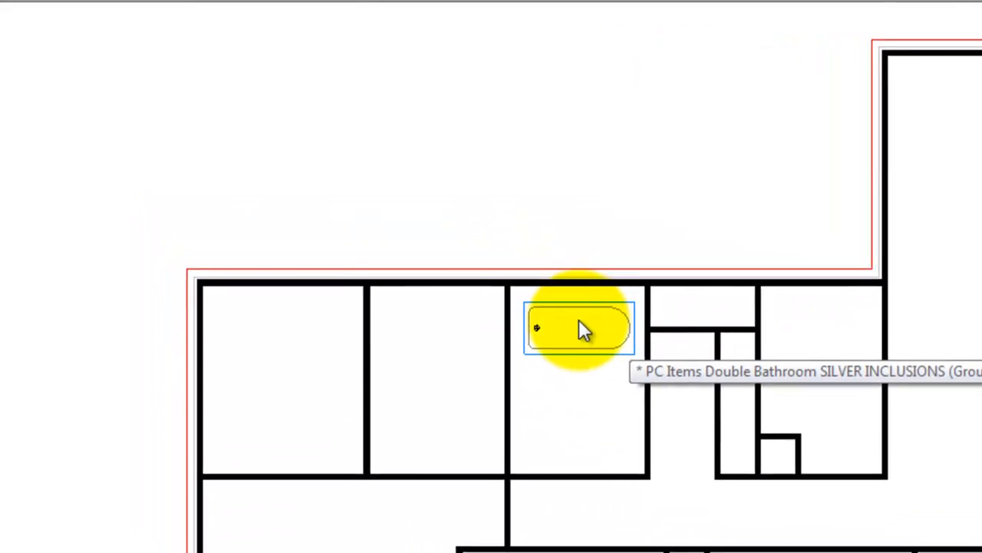
# - Move the placed bath by its upper-left corner into the upper-left inside corner of the bathroom
pyautogui.click(583, 327)
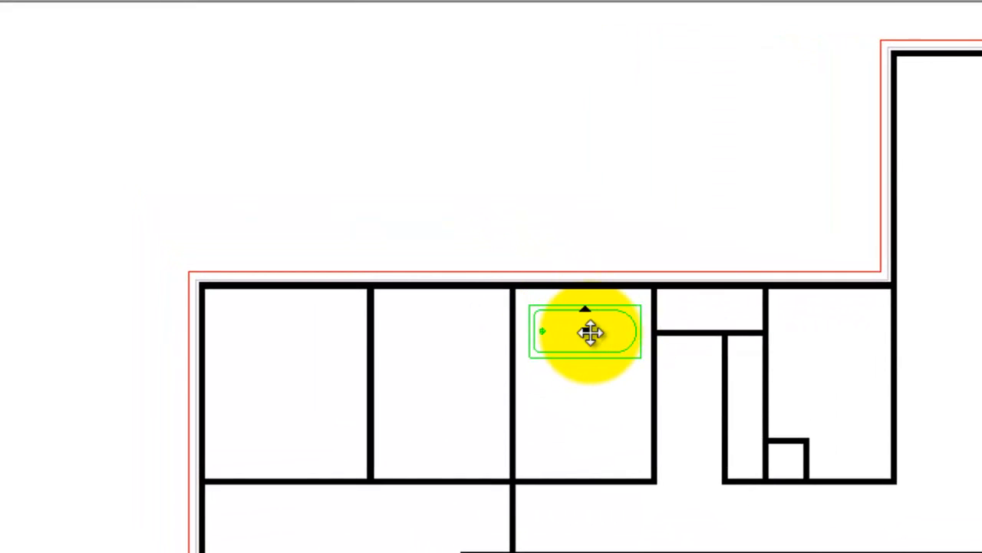
pyautogui.rightClick(555, 327)
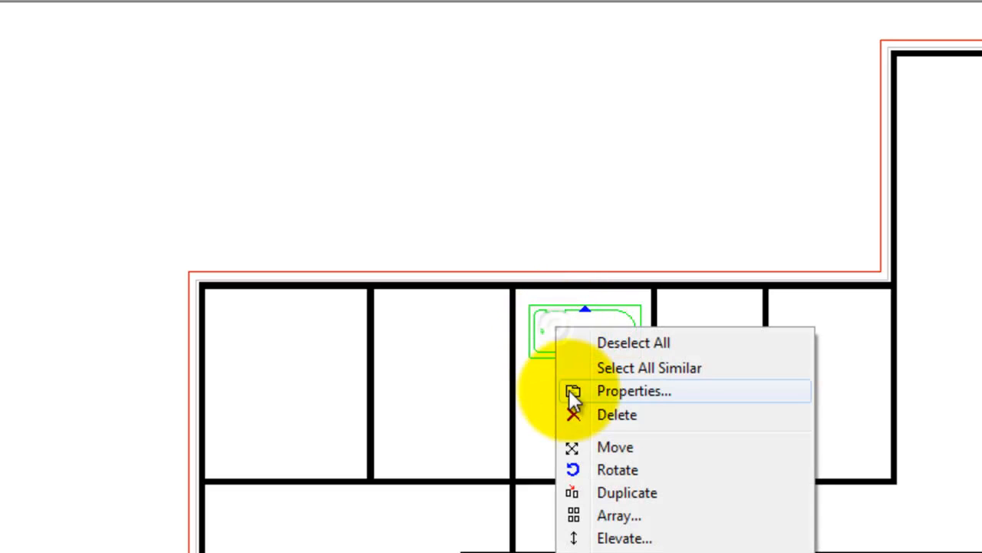
pyautogui.click(618, 447)
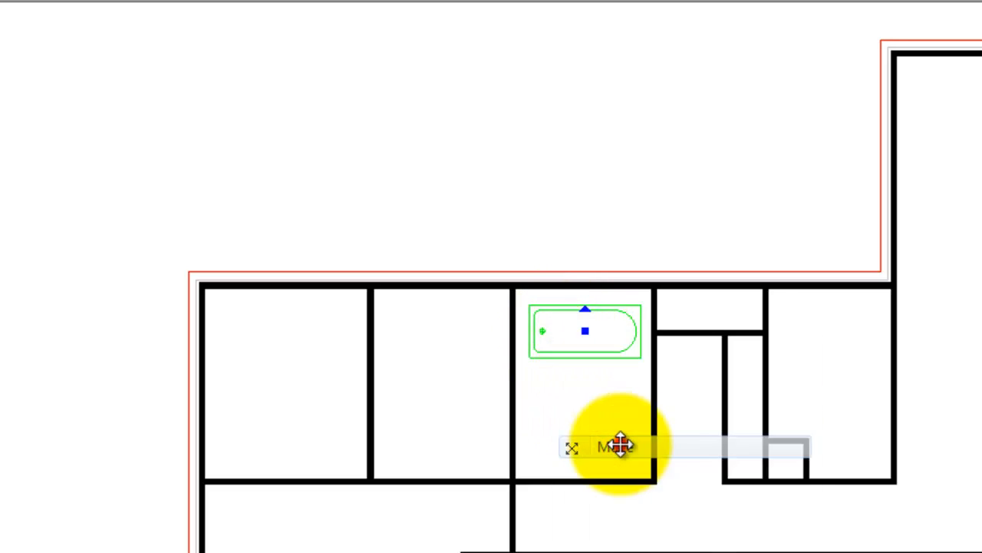
pyautogui.click(528, 307)
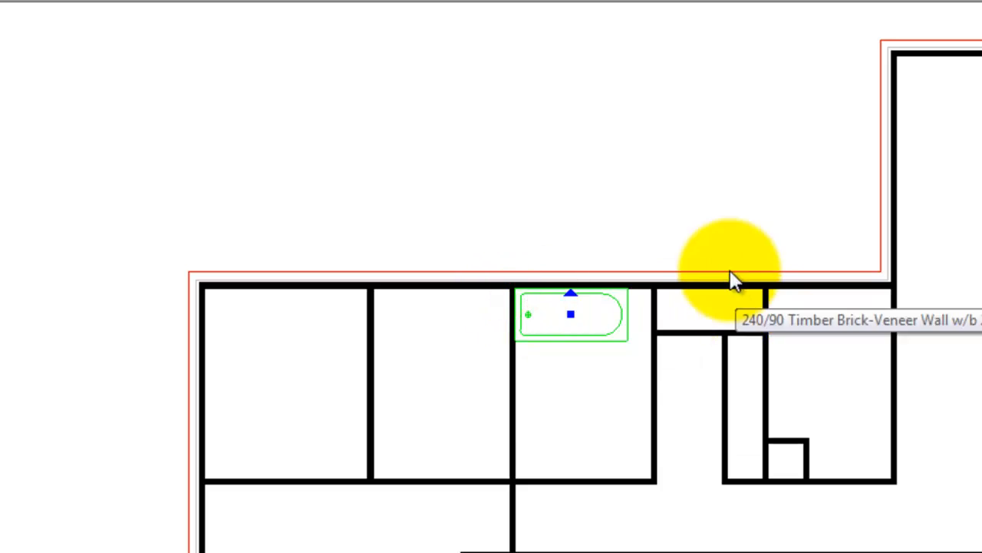
pyautogui.scroll(-2, 560, 333)
pyautogui.scroll(4, 559, 332)
pyautogui.scroll(5, 534, 317)
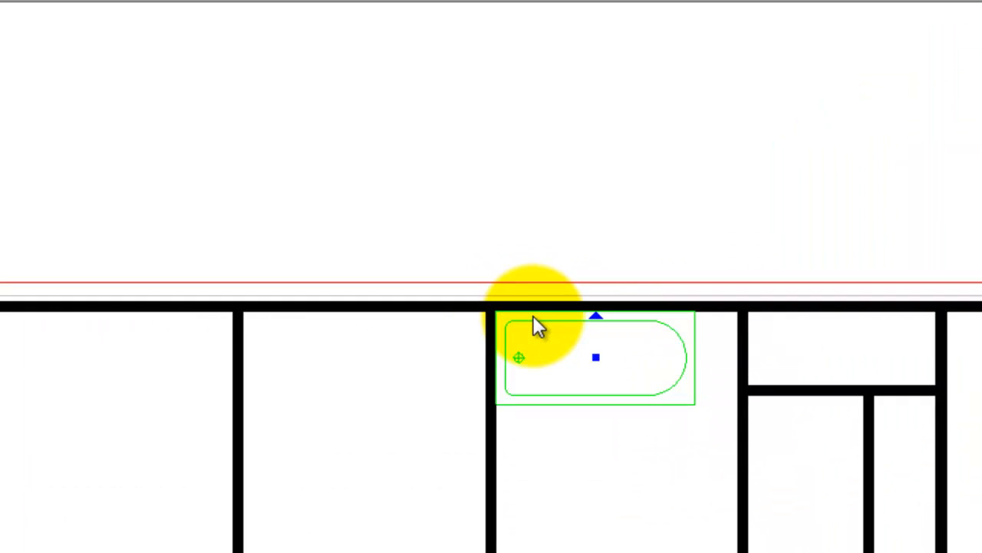
pyautogui.scroll(-6, 465, 230)
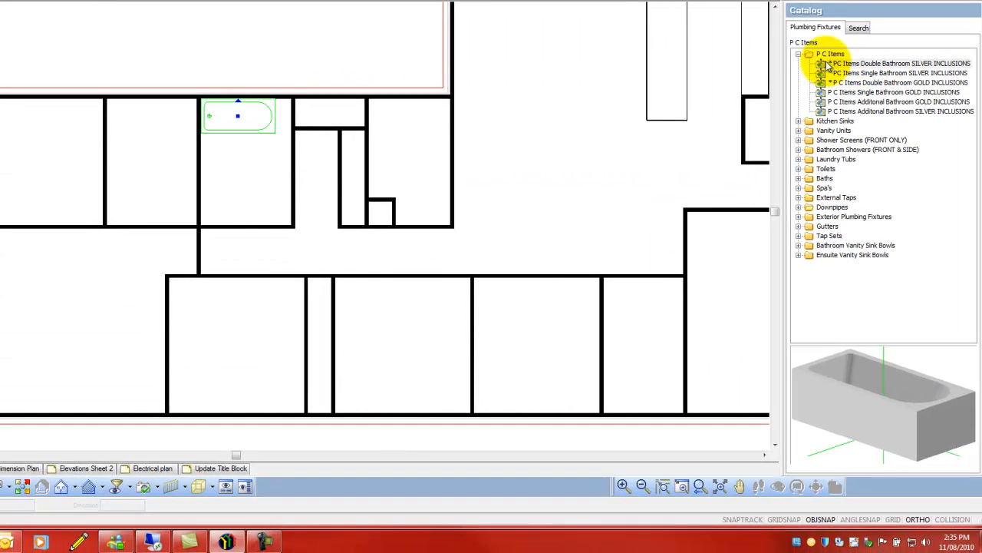
# - Place the Clark Advance 1 3/4 Bowl S/S Sink 1230 x 480 LH from Kitchen Sinks on the kitchen's freestanding island bench
pyautogui.click(799, 54)
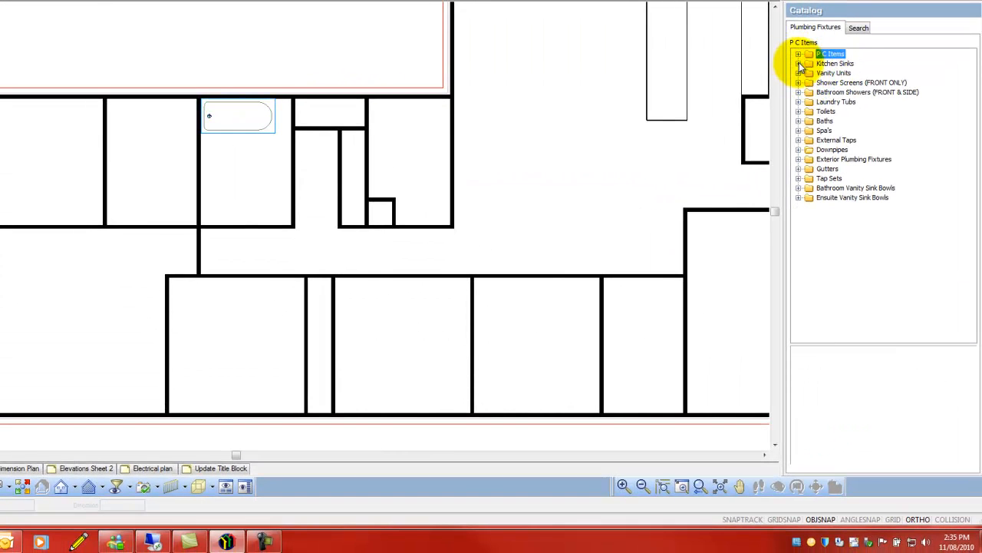
pyautogui.click(798, 63)
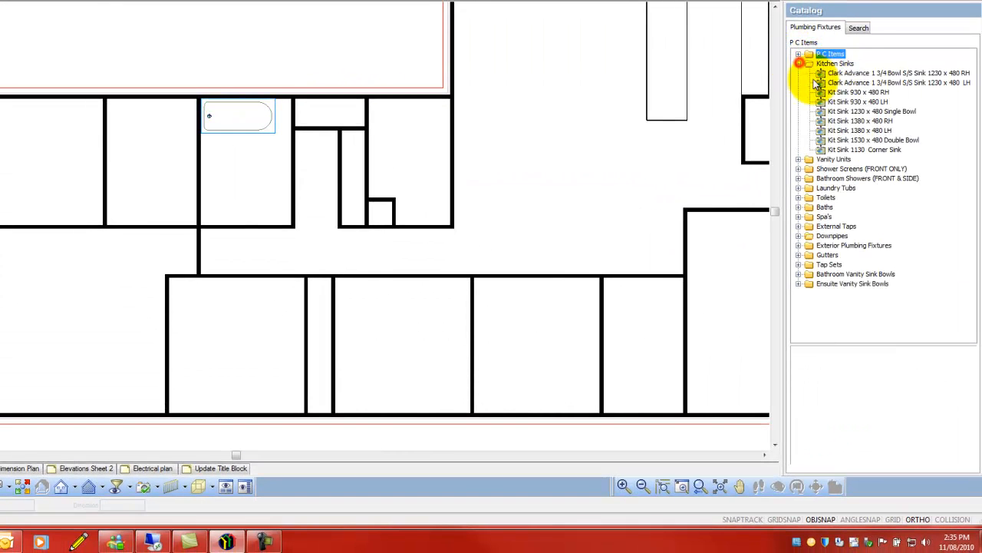
pyautogui.click(873, 82)
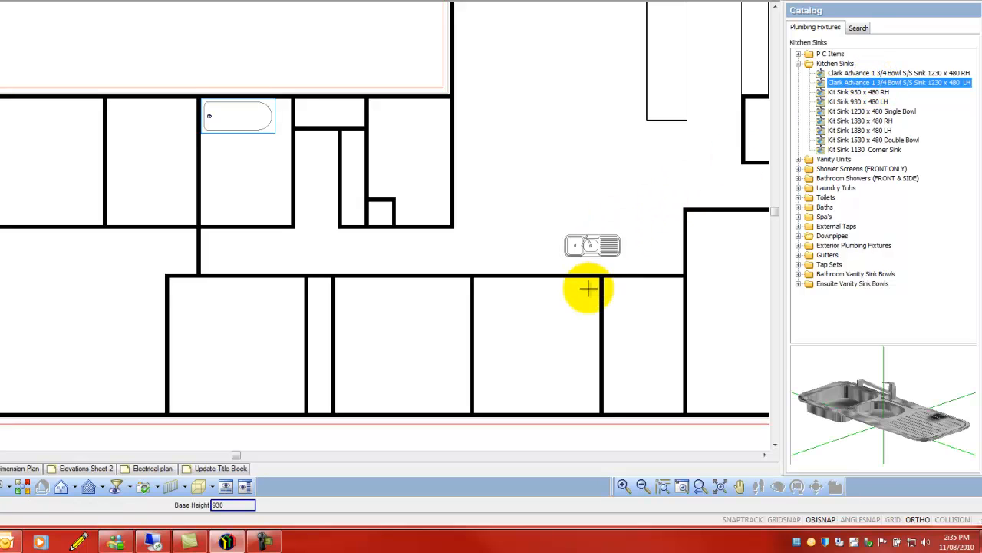
pyautogui.click(503, 295)
pyautogui.scroll(-1, 485, 296)
pyautogui.scroll(-2, 673, 230)
pyautogui.scroll(4, 701, 77)
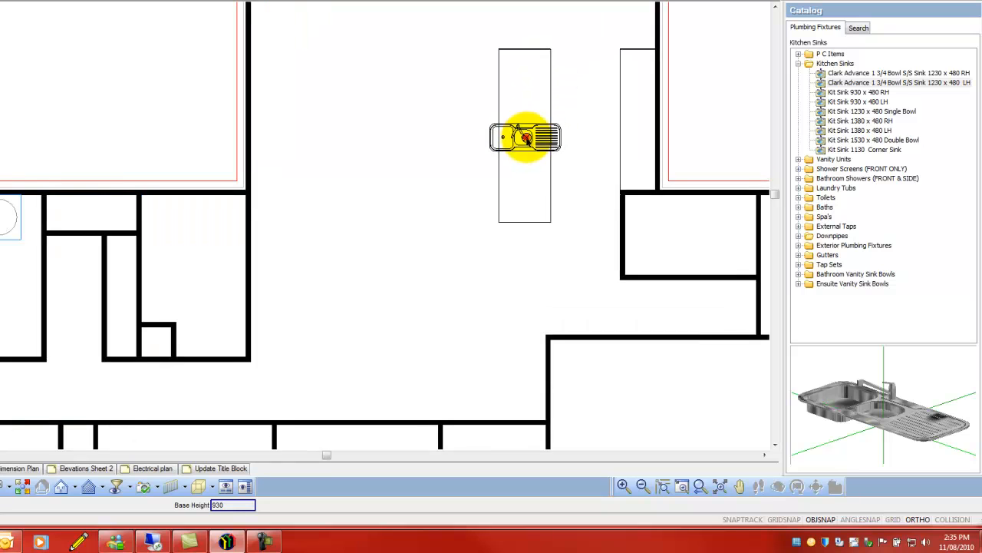
# - Rotate the kitchen sink a quarter turn so it runs lengthwise along the island bench
pyautogui.click(566, 144)
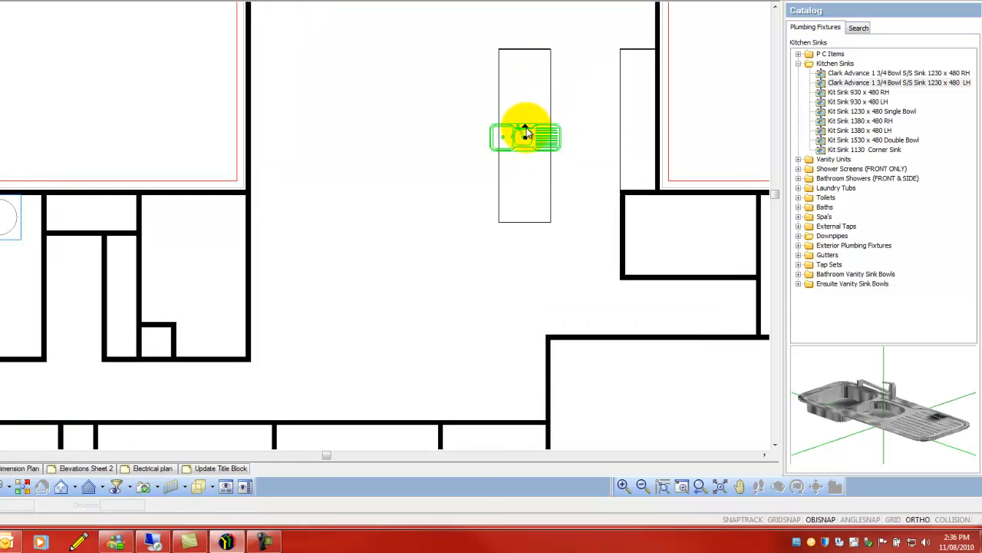
pyautogui.moveTo(527, 127)
pyautogui.mouseDown()
pyautogui.moveTo(499, 146)
pyautogui.moveTo(533, 132)
pyautogui.mouseUp()
pyautogui.scroll(-3, 434, 130)
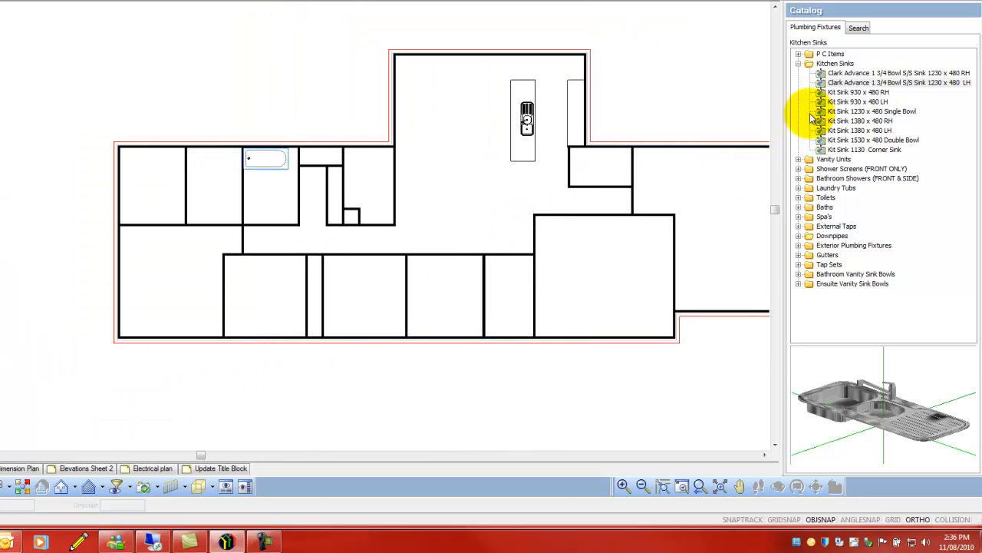
# - Place the 1810 Bath Dual Vanity 2 Door 6 Draw from Vanity Units in the room at the plan's upper-left corner
pyautogui.click(798, 63)
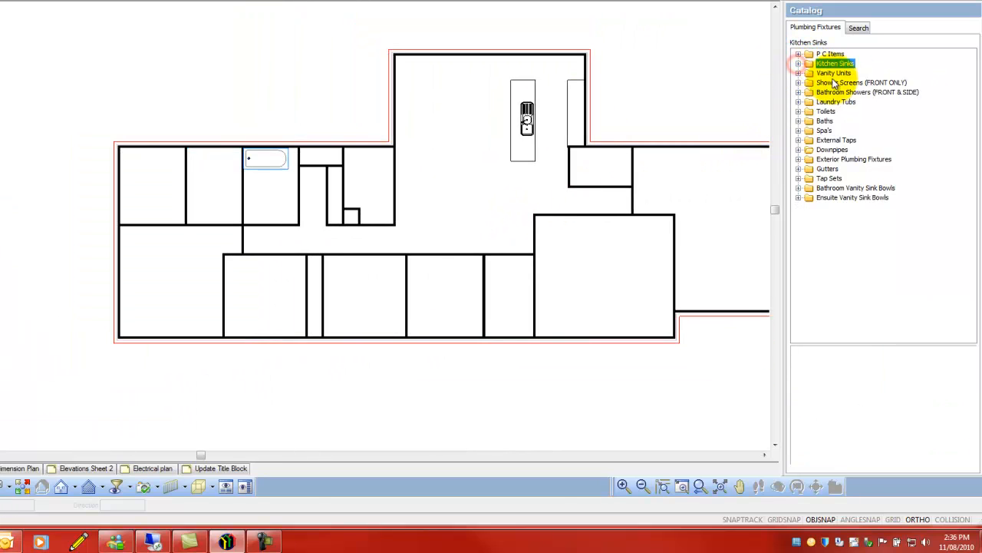
pyautogui.click(798, 73)
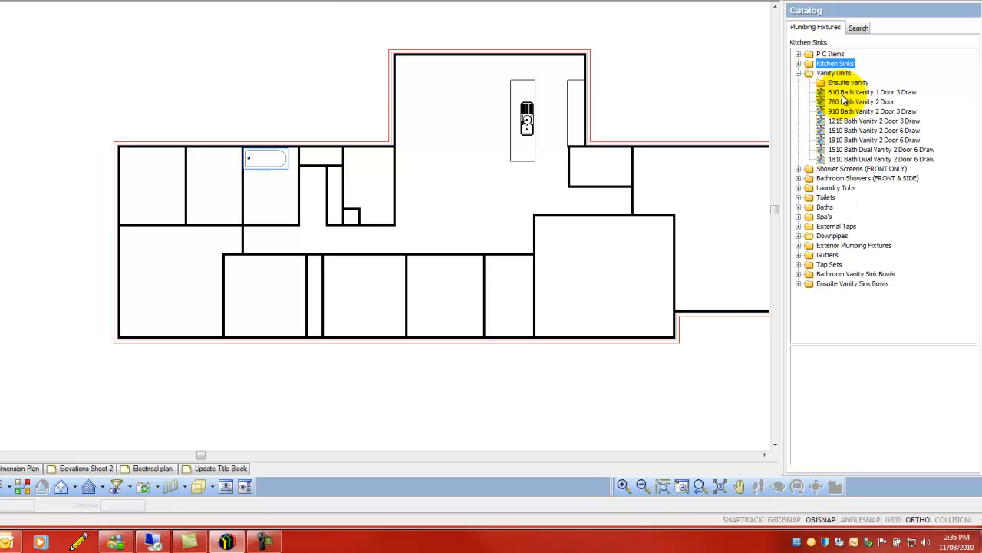
pyautogui.click(866, 159)
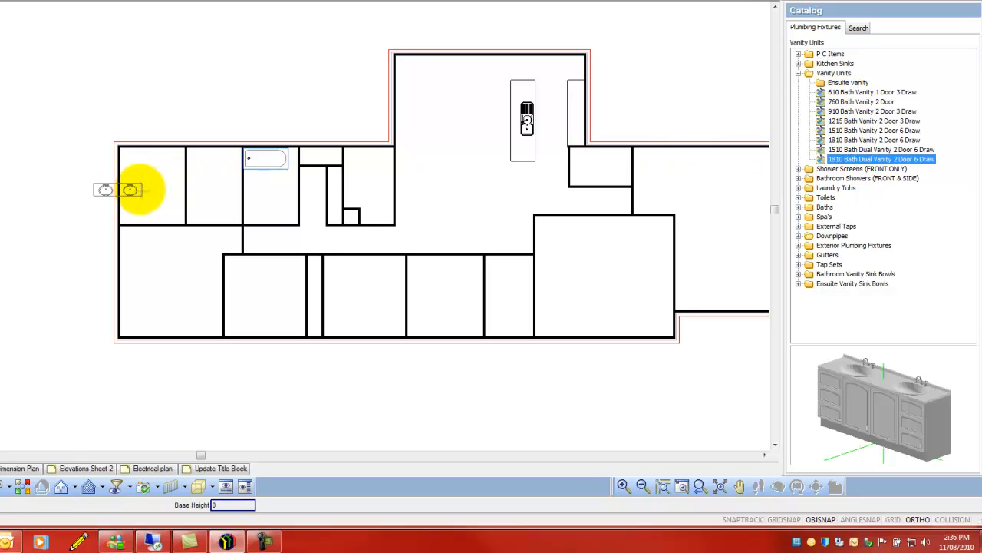
pyautogui.click(196, 201)
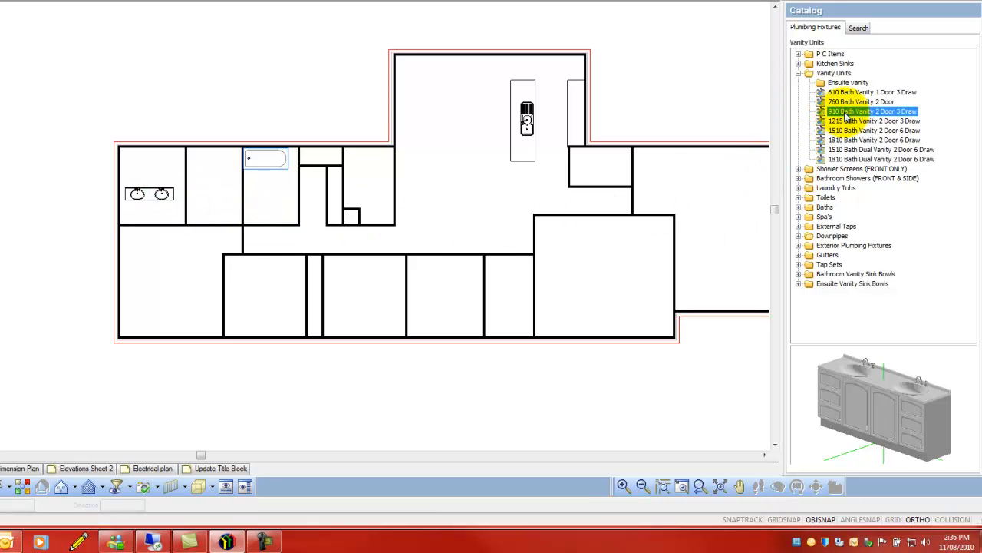
# - Place the 910 Bath Vanity 2 Door 3 Draw below the bath in the bathroom and finish placement
pyautogui.click(271, 183)
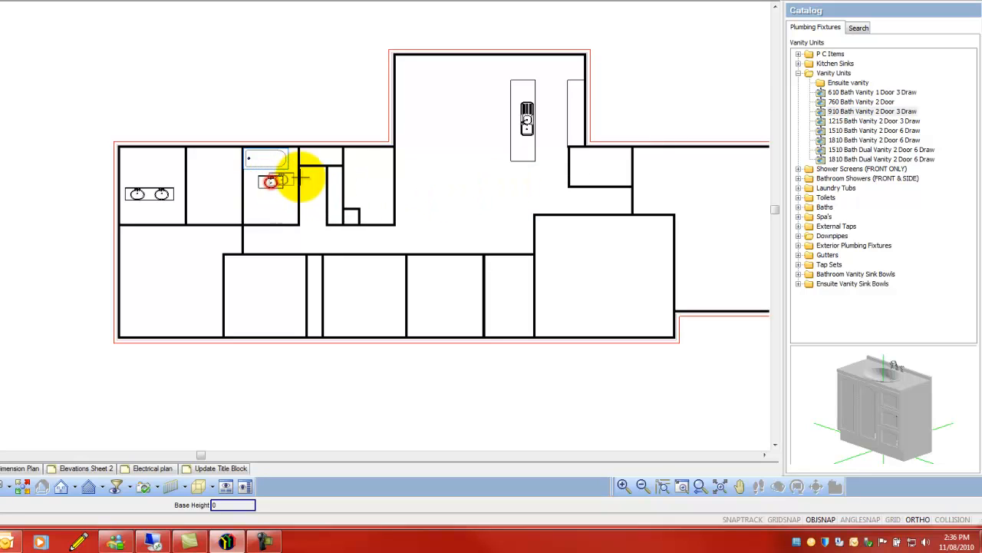
pyautogui.rightClick(447, 190)
pyautogui.click(479, 197)
# - Rotate the dual vanity a quarter turn to back onto the left exterior wall and move it into the room's lower-left corner
pyautogui.scroll(3, 126, 198)
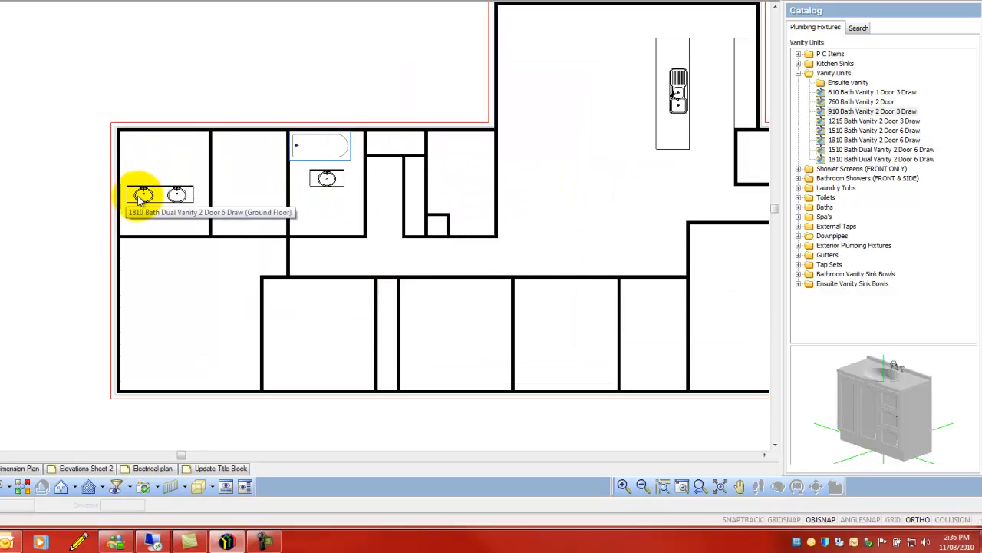
pyautogui.click(170, 192)
pyautogui.moveTo(170, 188); pyautogui.dragTo(109, 180)
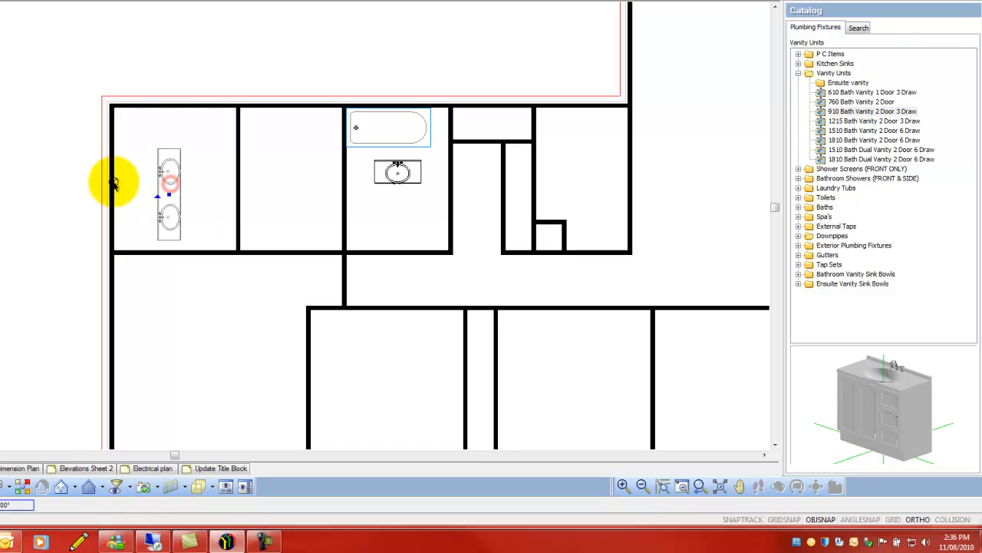
pyautogui.rightClick(192, 206)
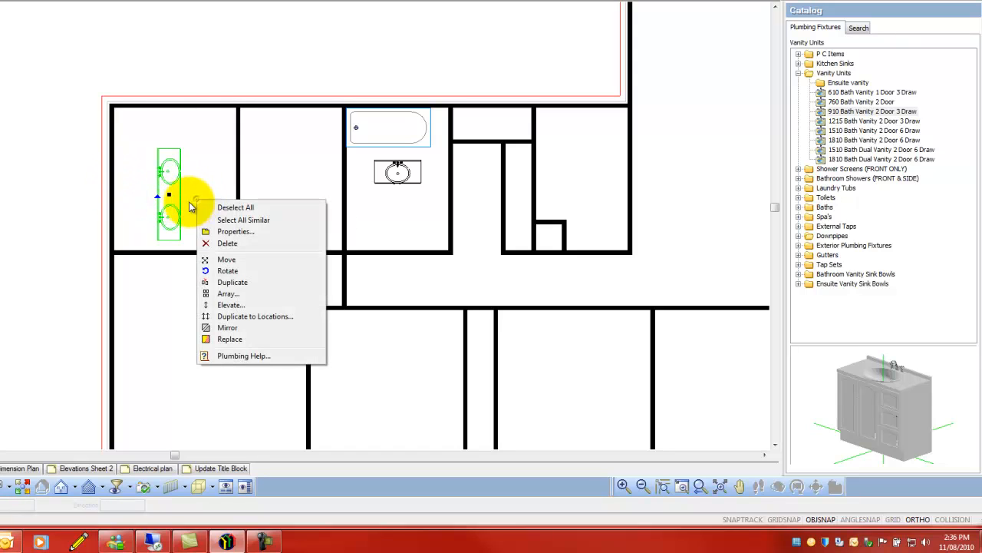
pyautogui.click(245, 264)
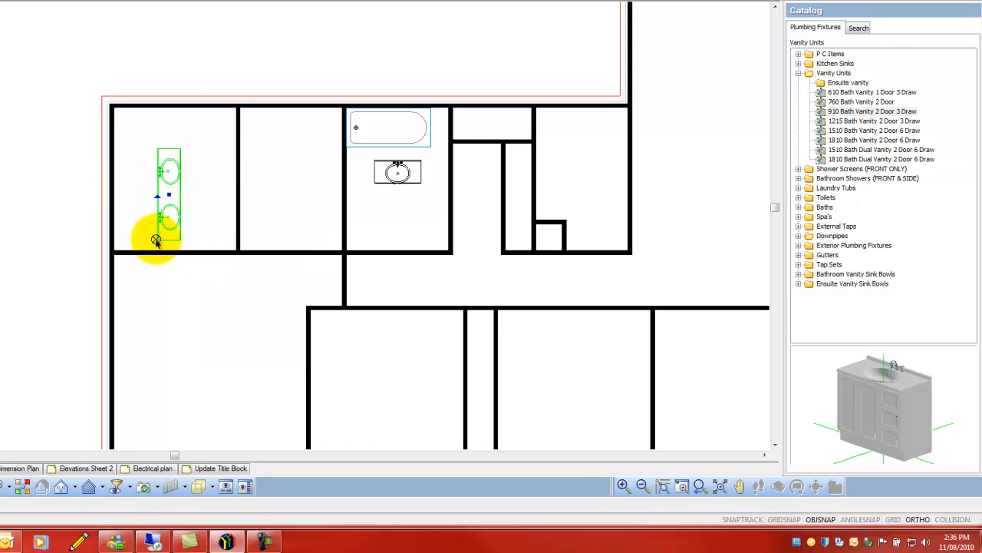
pyautogui.click(157, 244)
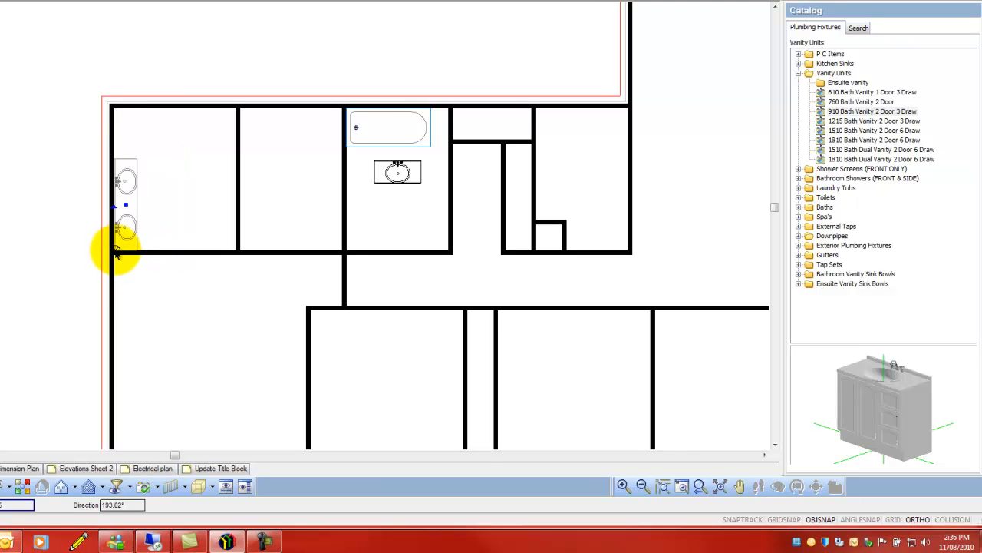
pyautogui.click(115, 252)
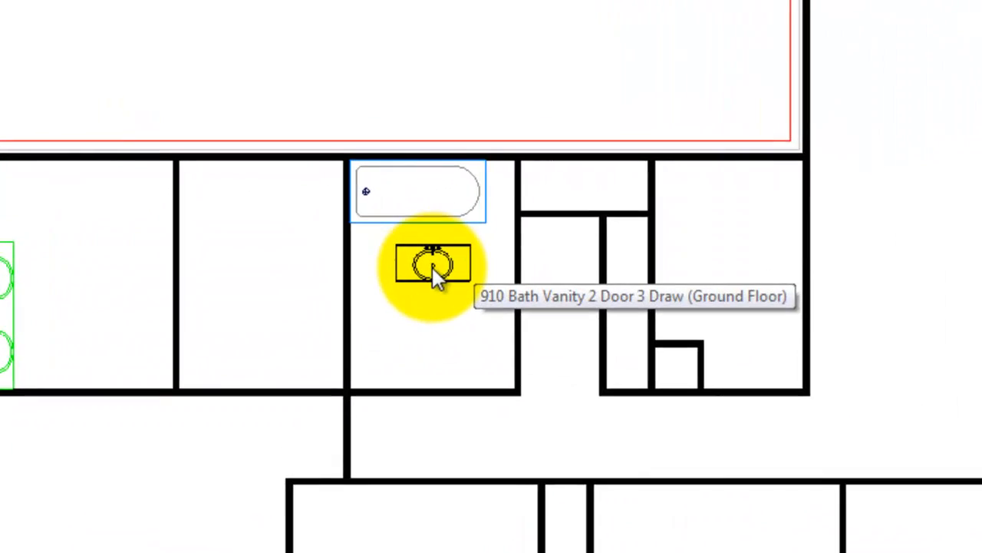
# - Rotate the 910 bathroom vanity a quarter turn so its back faces the bathroom's left wall
pyautogui.click(444, 295)
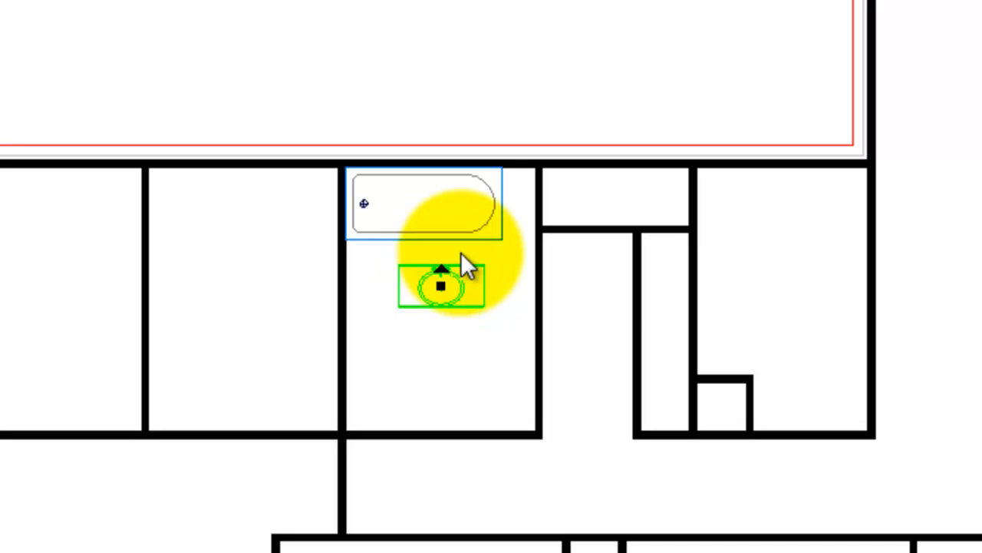
pyautogui.click(441, 262)
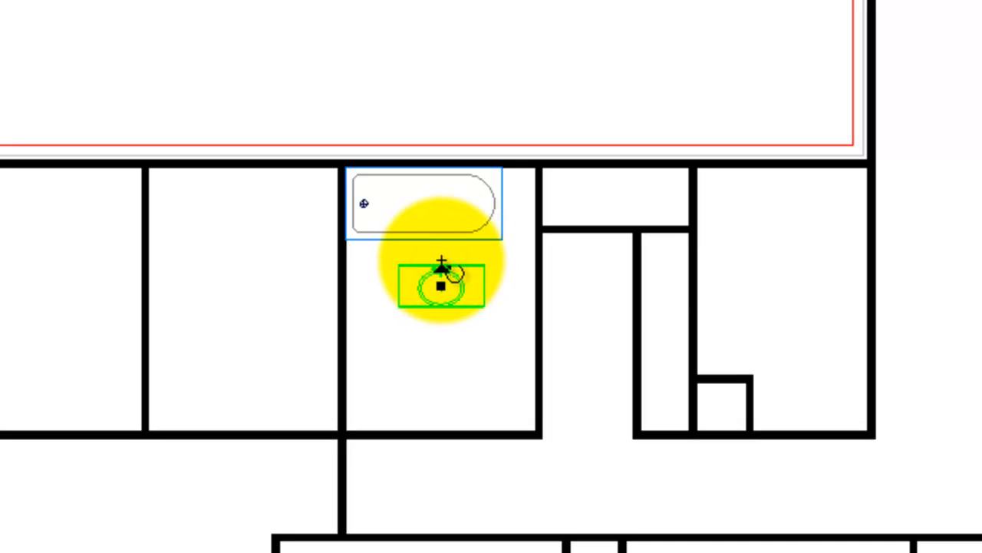
pyautogui.moveTo(442, 261); pyautogui.dragTo(388, 275)
pyautogui.scroll(1, 507, 294)
pyautogui.scroll(3, 516, 296)
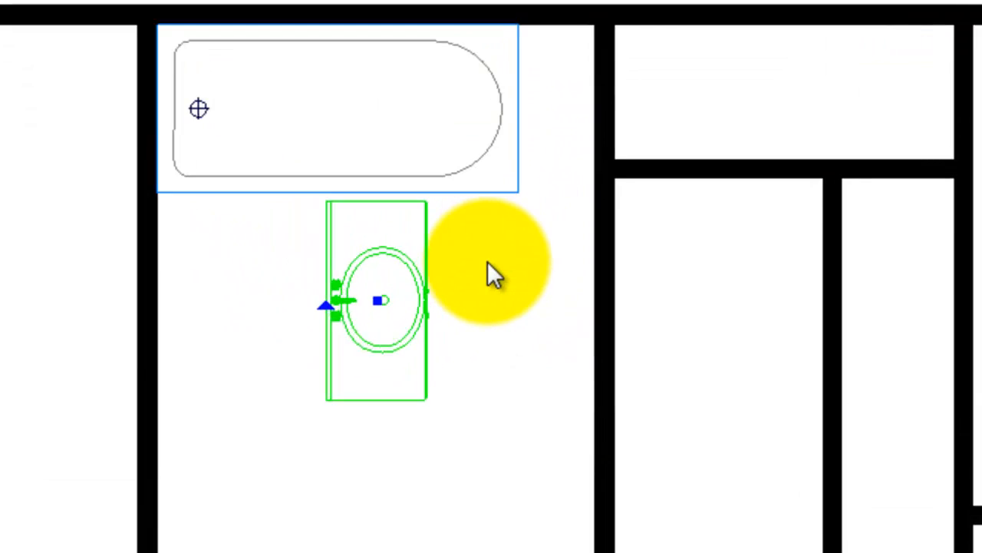
# - Move the 910 vanity by its upper-left corner against the bathroom's left wall, directly below the bath
pyautogui.rightClick(459, 247)
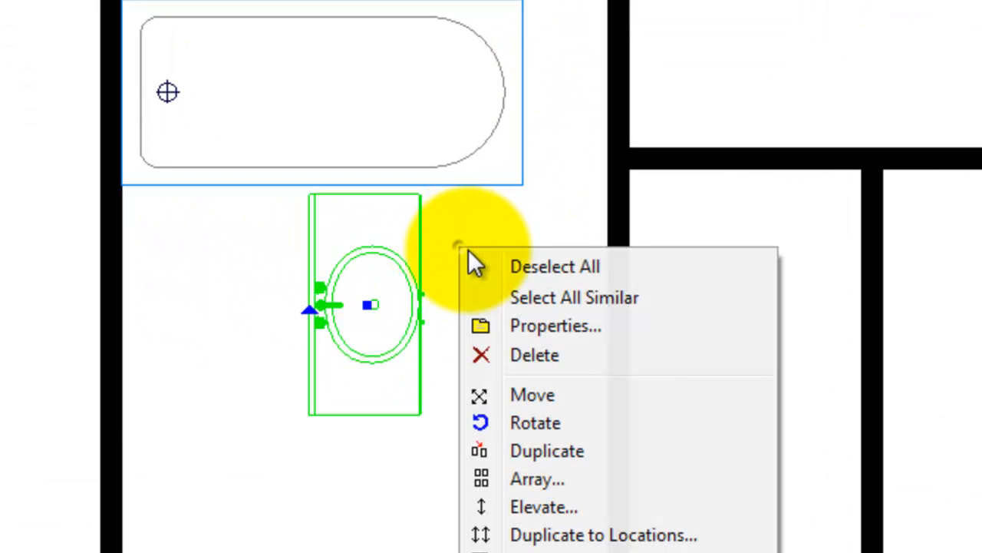
pyautogui.click(575, 395)
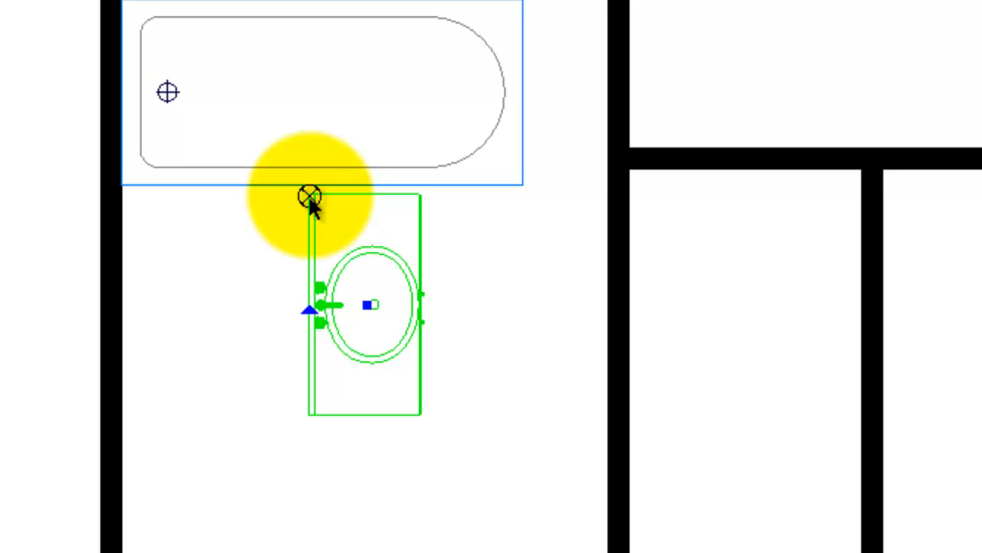
pyautogui.click(307, 196)
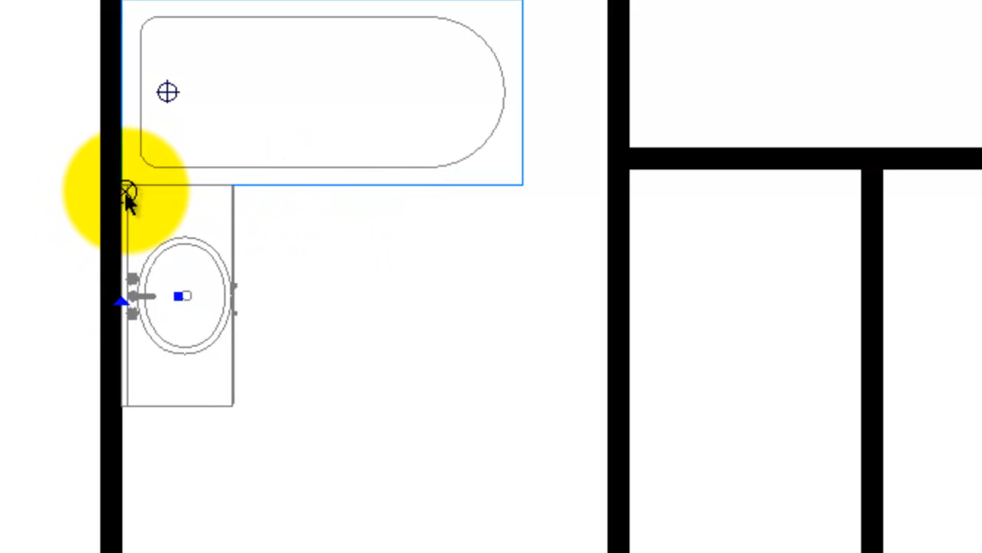
pyautogui.click(125, 188)
# - Move the bath by its upper-right corner into the bathroom's upper-right corner
pyautogui.scroll(-2, 291, 130)
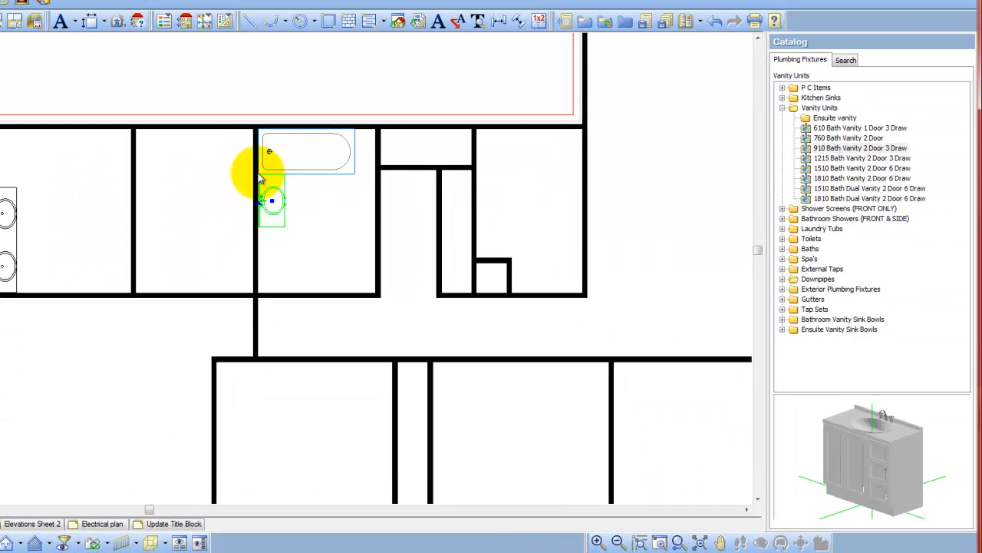
pyautogui.scroll(-1, 299, 165)
pyautogui.scroll(3, 307, 154)
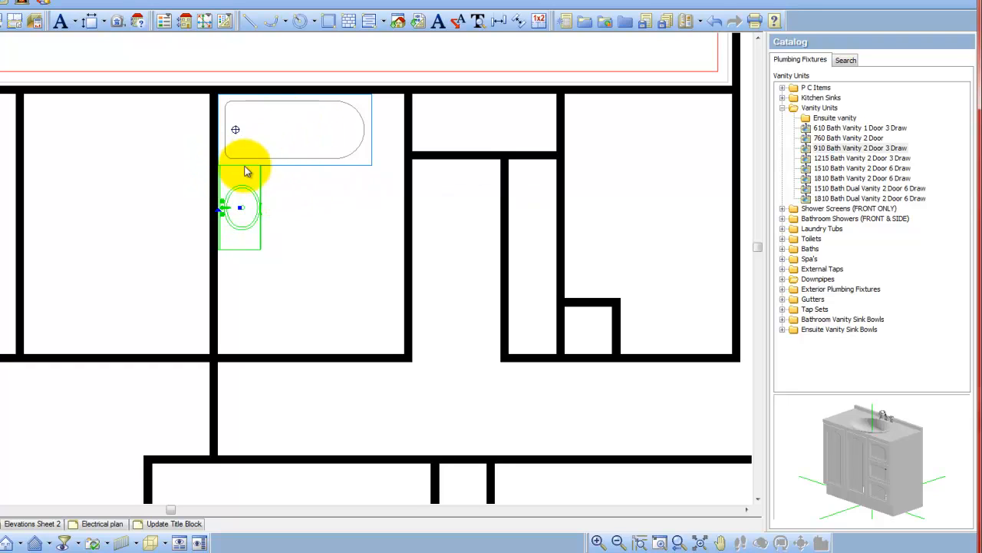
pyautogui.click(299, 128)
pyautogui.rightClick(299, 128)
pyautogui.click(362, 191)
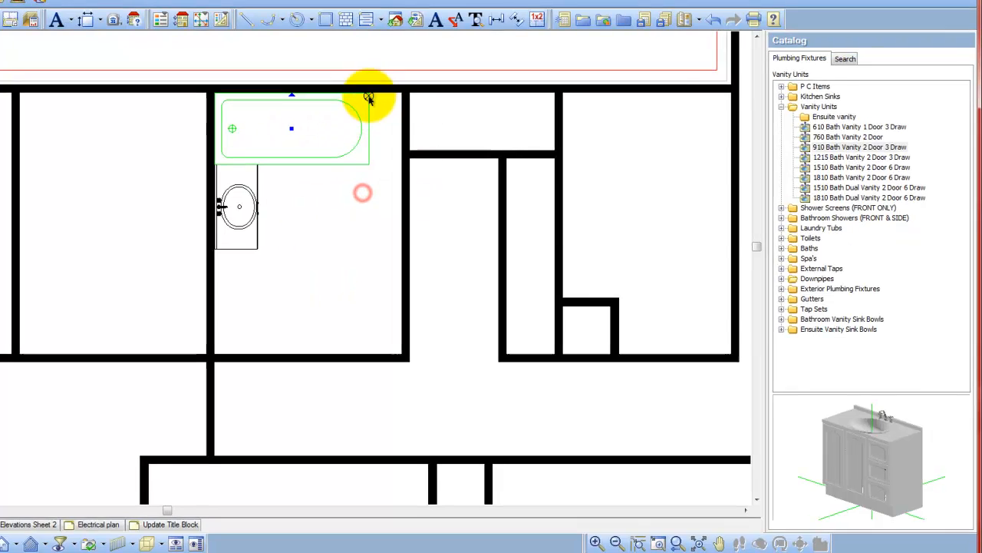
pyautogui.click(371, 96)
pyautogui.scroll(-5, 220, 122)
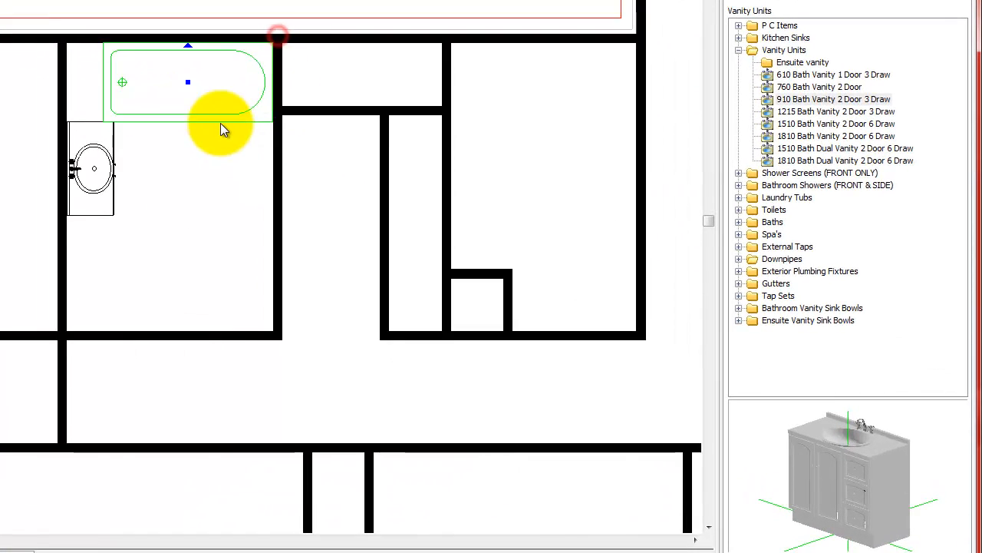
pyautogui.click(213, 112)
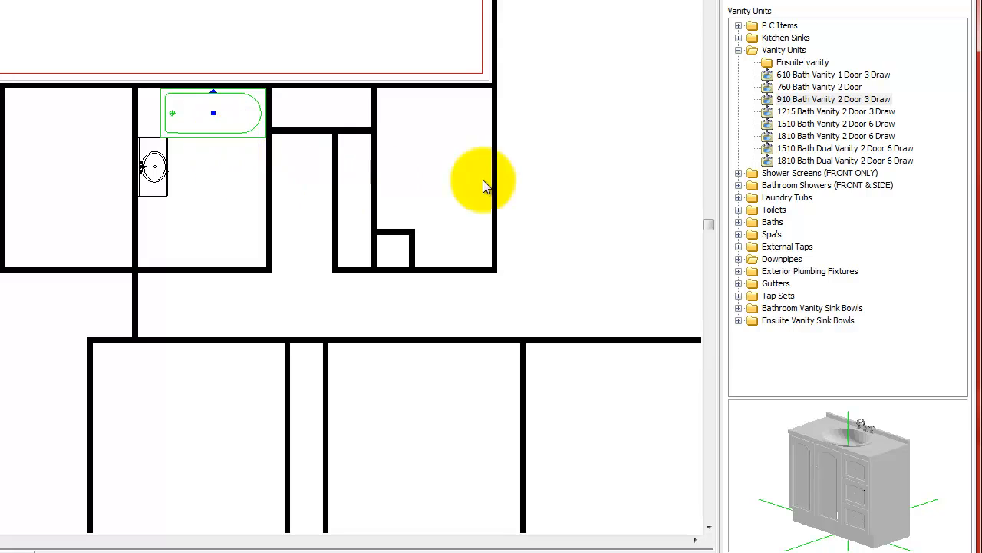
# - Place the 900 FRONT RETURN SILVER SHOWER from the Bathroom Showers (FRONT & SIDE) catalog below the bathroom vanity and finish placement
pyautogui.click(737, 49)
pyautogui.click(738, 62)
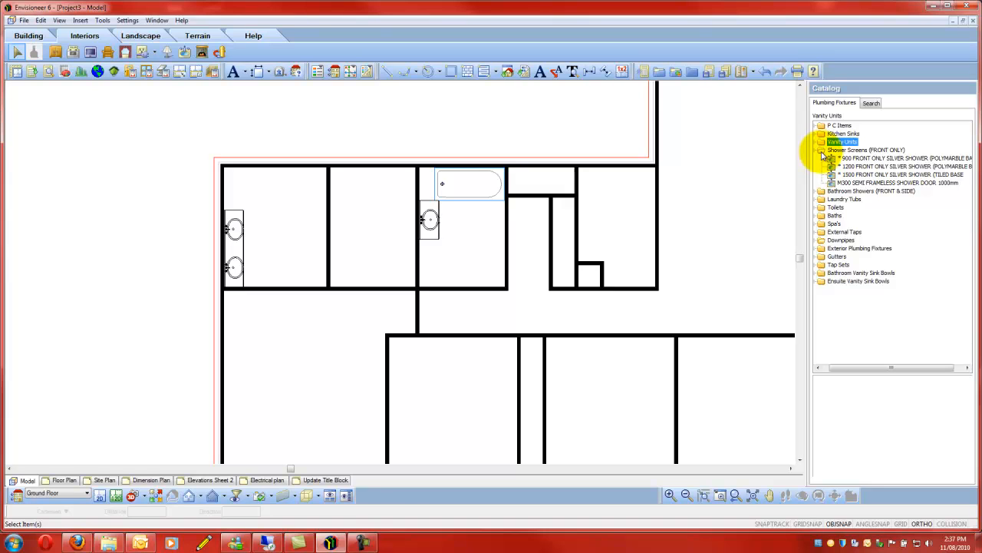
pyautogui.moveTo(872, 367); pyautogui.dragTo(860, 368)
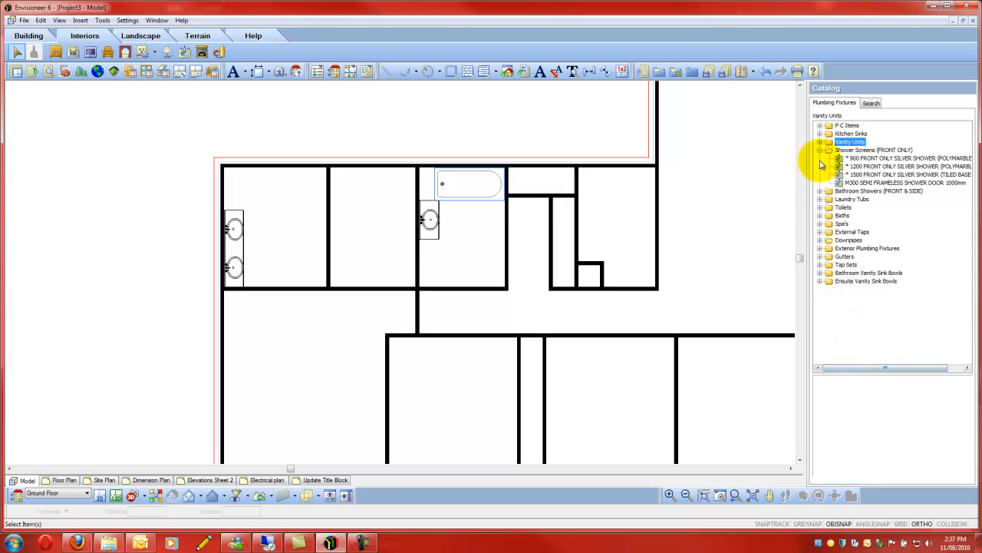
pyautogui.click(820, 150)
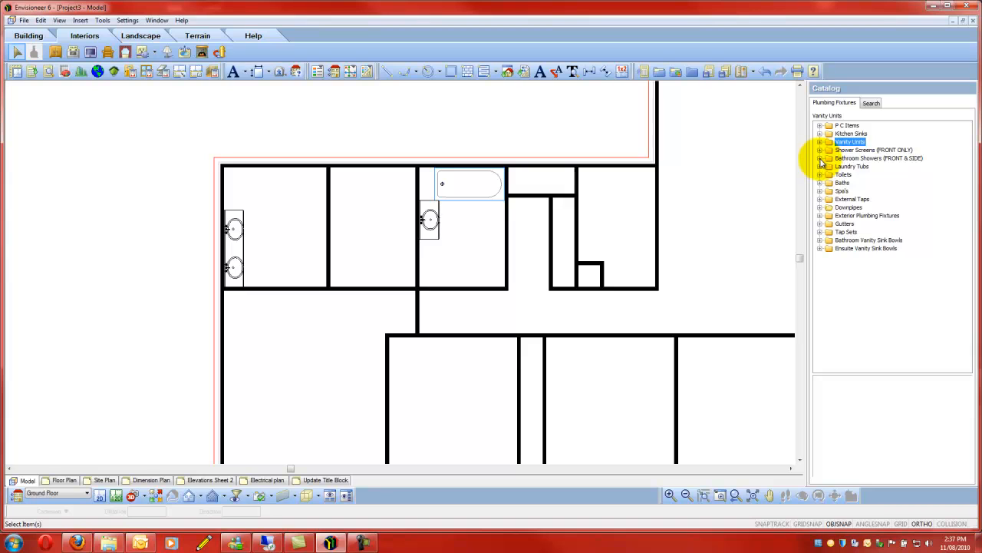
pyautogui.click(820, 158)
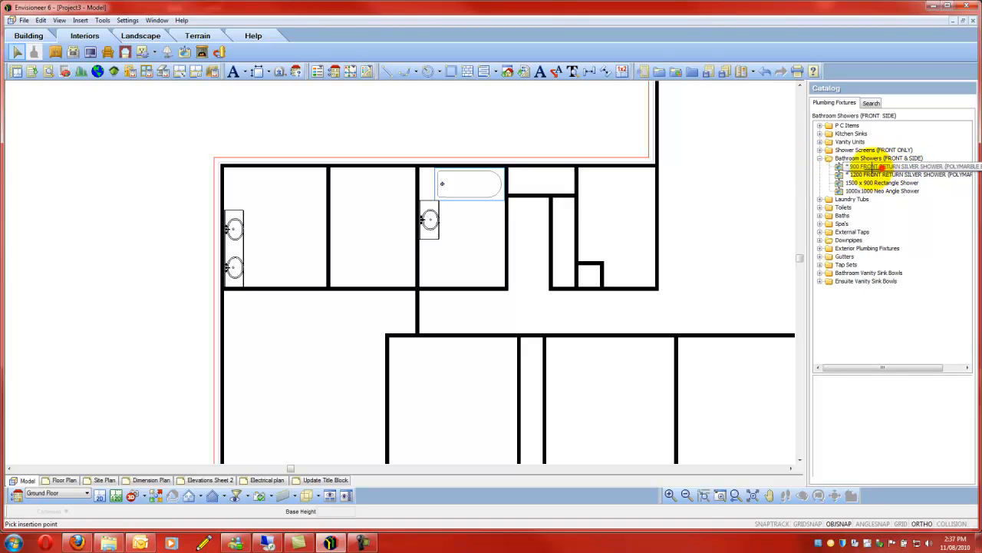
pyautogui.click(865, 167)
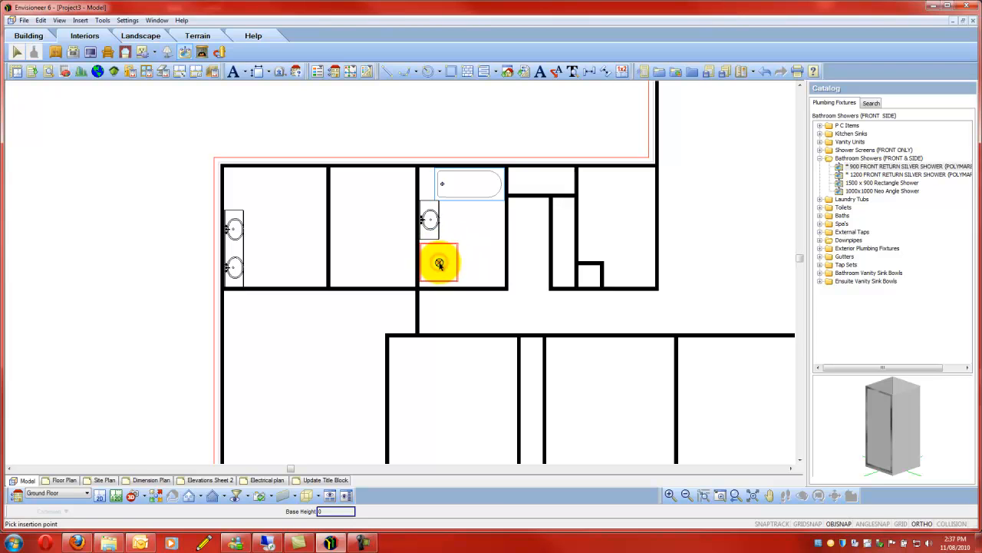
pyautogui.click(439, 264)
pyautogui.click(478, 263)
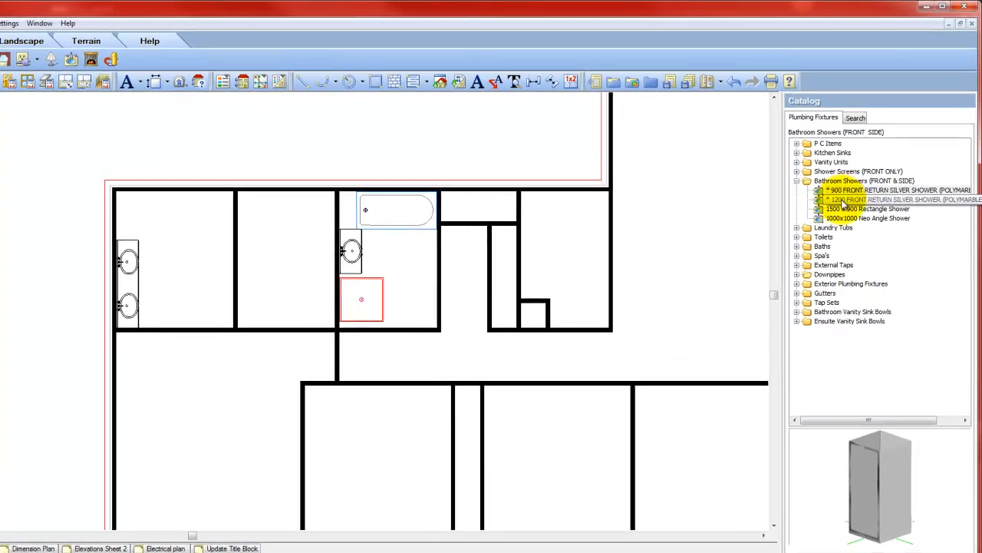
# - Place the 1200 FRONT RETURN SILVER SHOWER in the far-left room with the dual vanity and finish placement
pyautogui.click(843, 200)
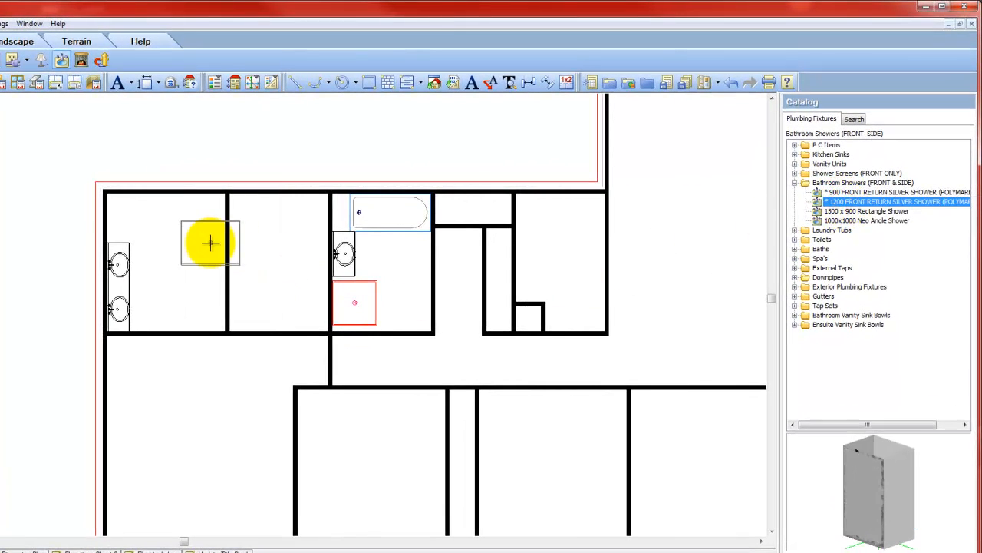
pyautogui.click(194, 239)
pyautogui.rightClick(193, 240)
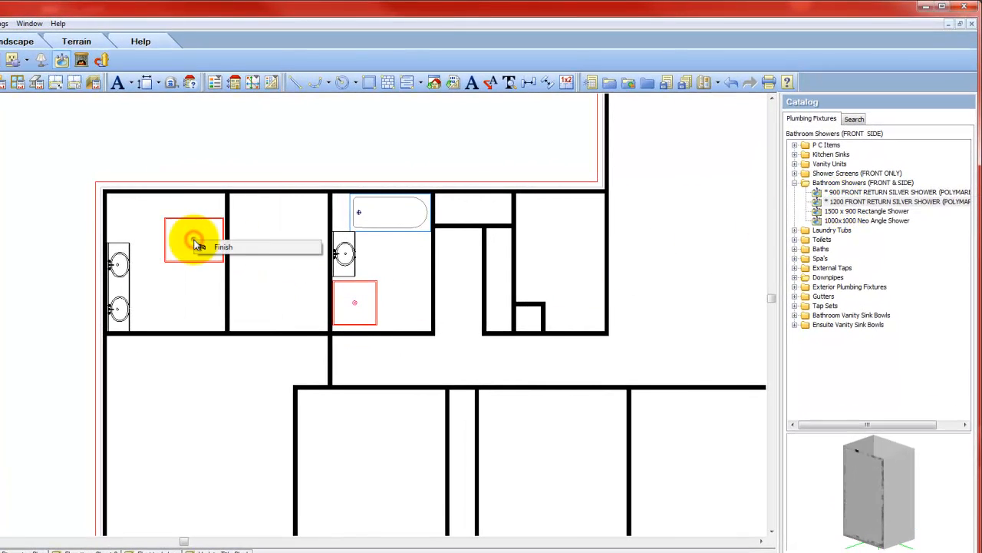
pyautogui.click(248, 248)
# - Rotate the 1200 shower a quarter turn to back onto the right wall and move it into that room's upper-right corner
pyautogui.click(193, 237)
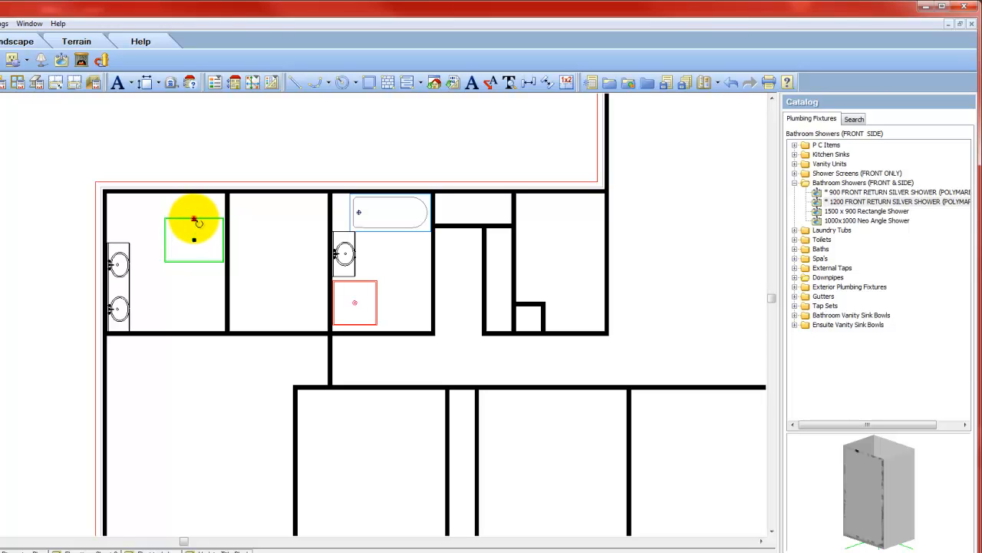
pyautogui.moveTo(195, 220); pyautogui.dragTo(218, 247)
pyautogui.rightClick(198, 227)
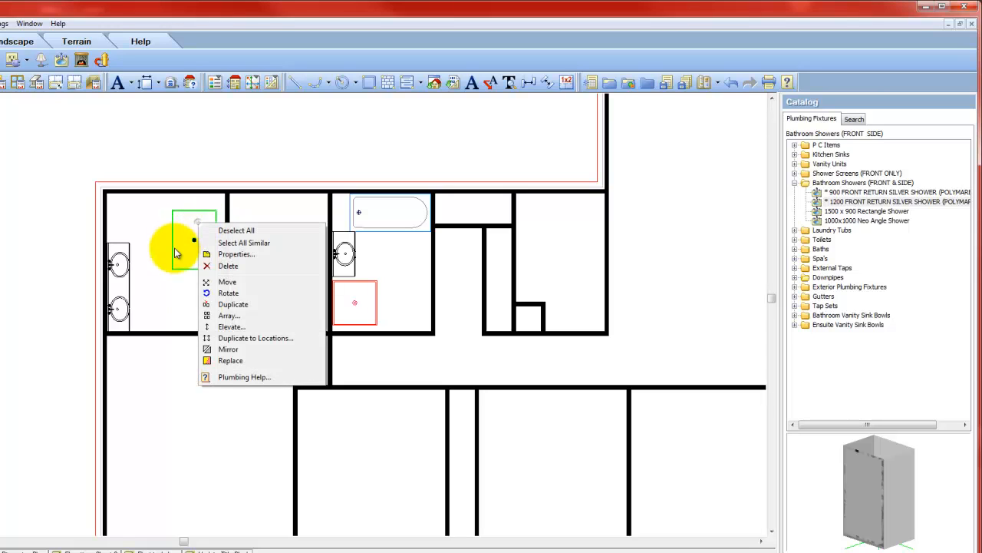
pyautogui.click(235, 283)
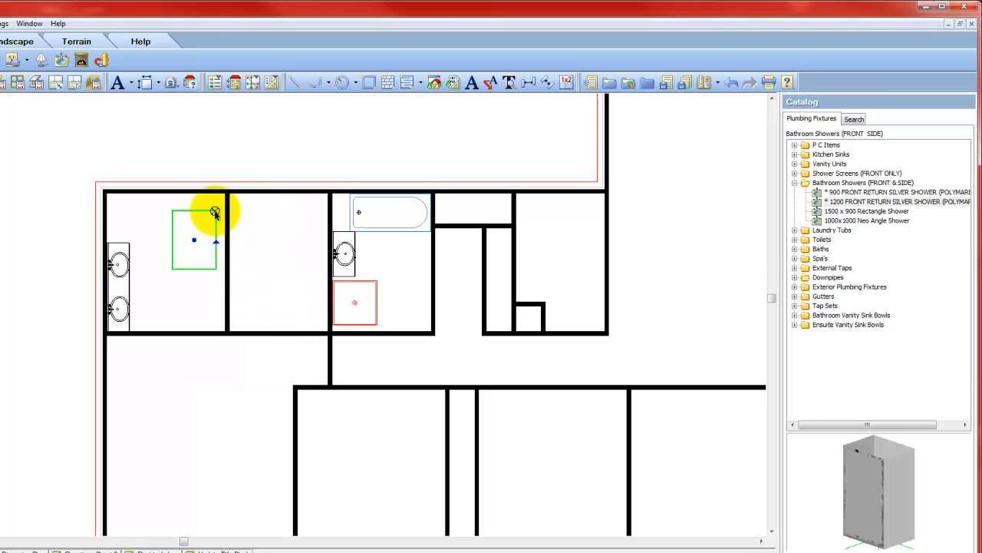
pyautogui.moveTo(215, 212); pyautogui.dragTo(225, 199)
pyautogui.click(224, 197)
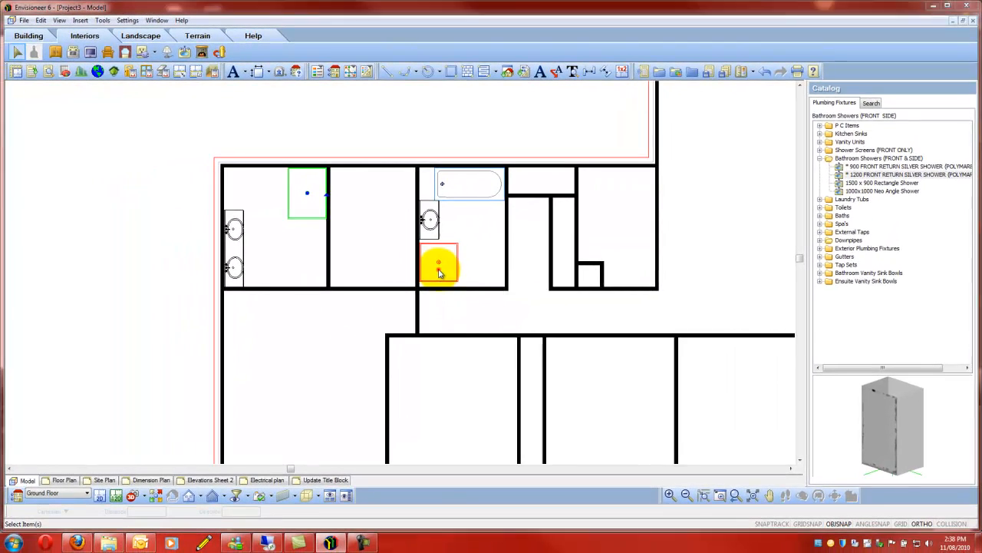
# - Move the 900 shower by its lower-left corner into the bathroom's lower-left corner
pyautogui.click(354, 312)
pyautogui.rightClick(446, 263)
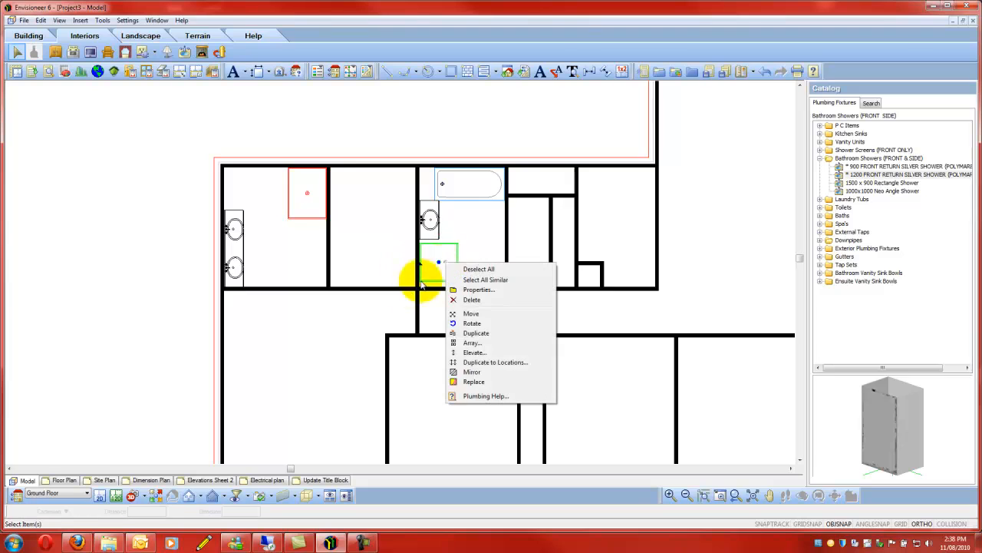
pyautogui.click(485, 315)
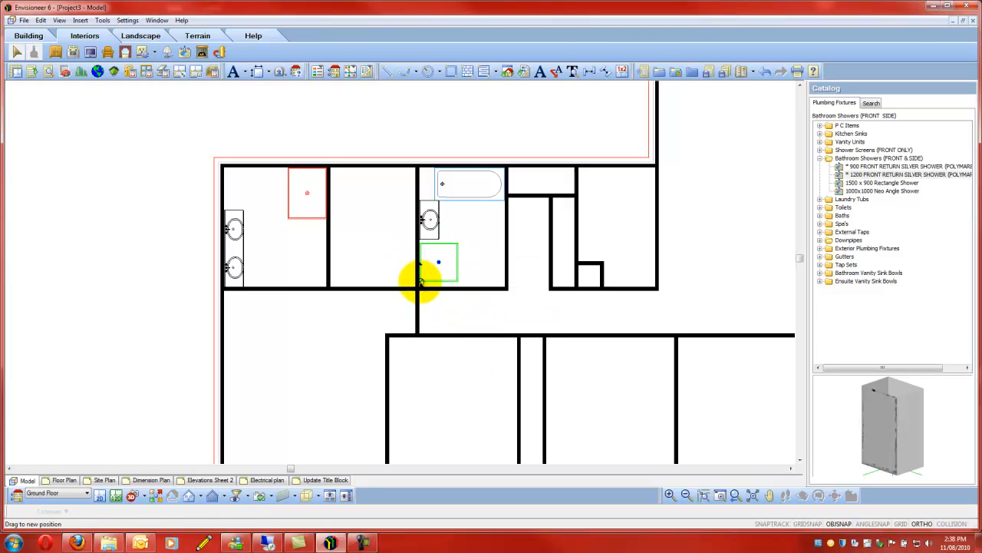
pyautogui.click(419, 289)
pyautogui.scroll(-1, 341, 288)
pyautogui.scroll(-1, 310, 282)
pyautogui.scroll(1, 636, 305)
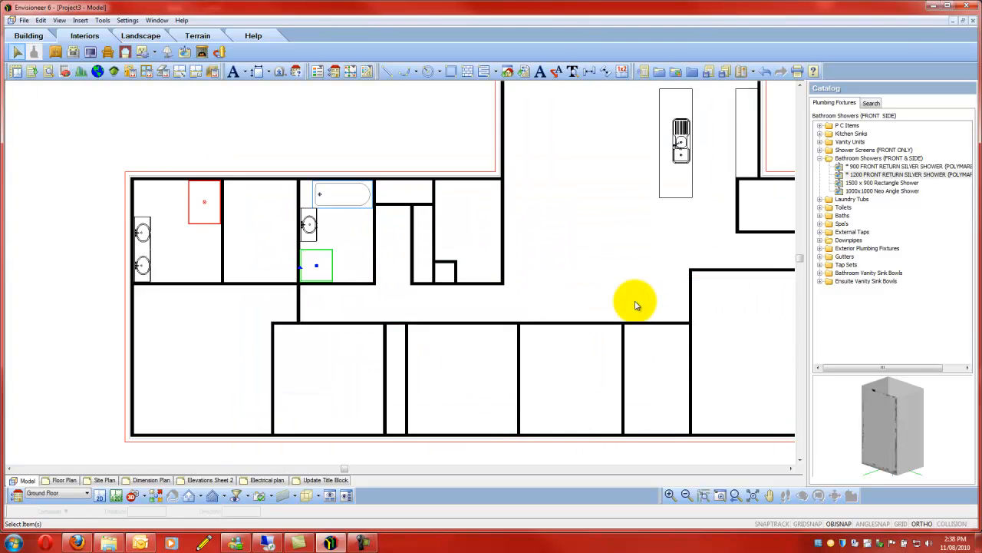
# - Place the Everhard Econotub 45 Ltr Laundry Tub SILVER in the laundry, the room above the hallway left of the kitchen area
pyautogui.scroll(-1, 637, 305)
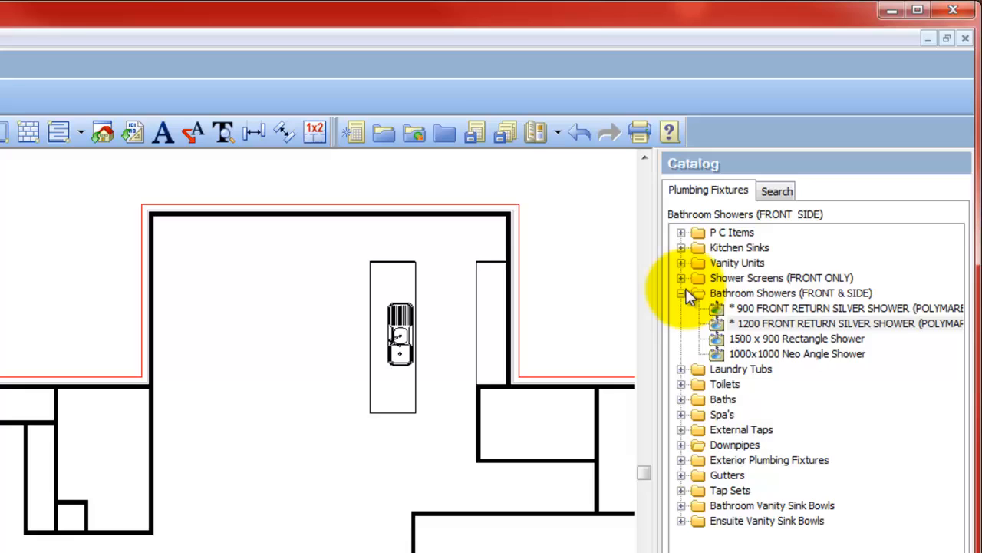
pyautogui.click(682, 292)
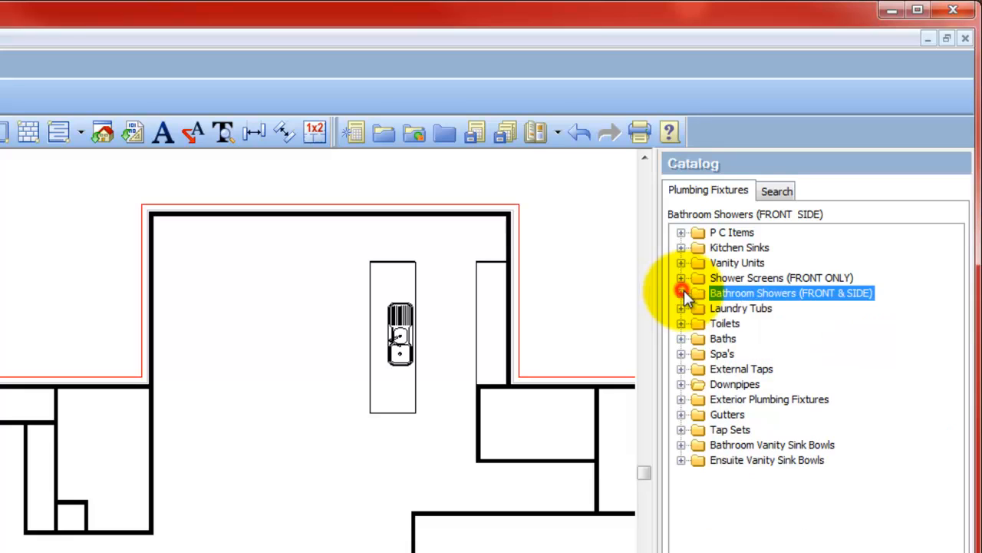
pyautogui.click(680, 308)
pyautogui.click(760, 323)
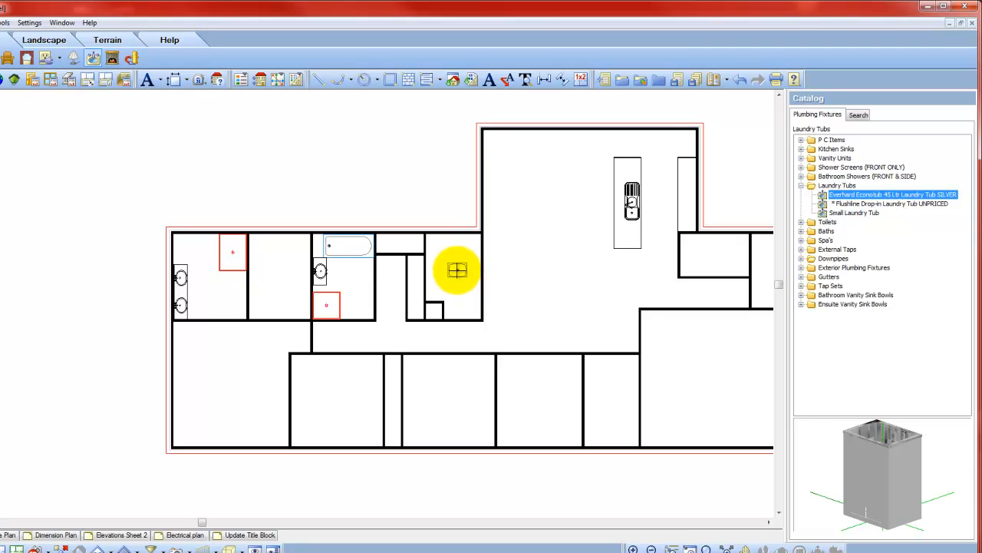
pyautogui.click(453, 282)
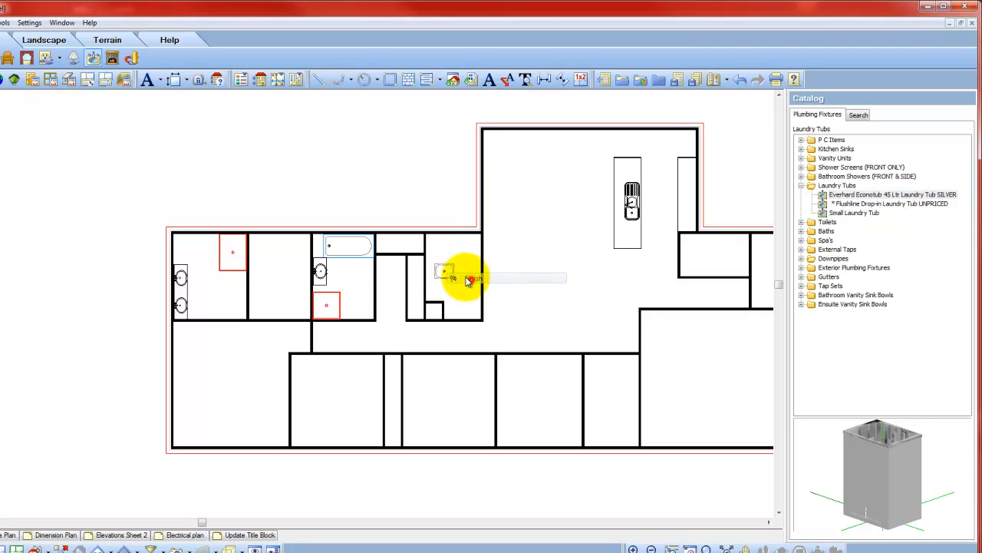
# - Rotate the laundry tub a quarter turn to back onto the left wall and move it into the laundry's upper-left corner
pyautogui.scroll(2, 448, 277)
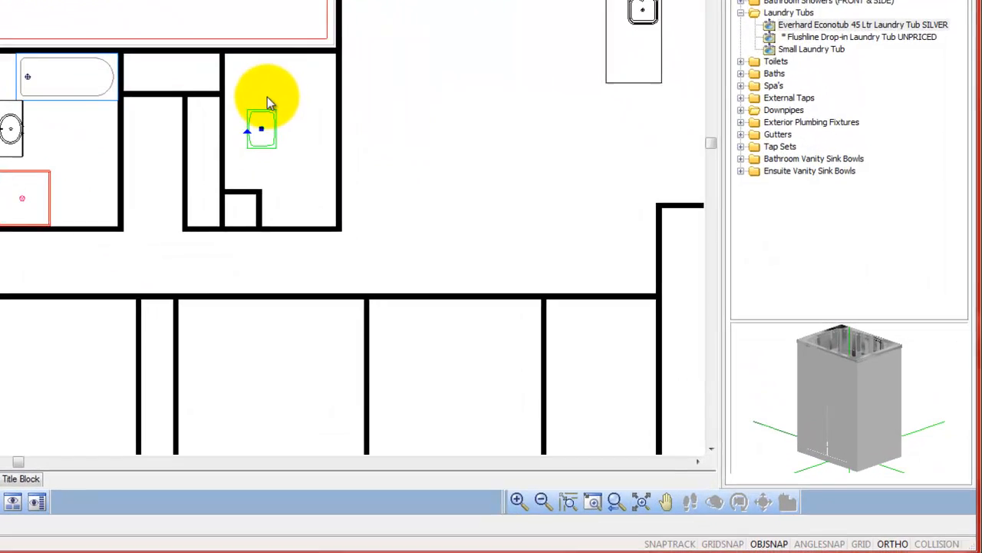
pyautogui.rightClick(447, 251)
pyautogui.click(494, 304)
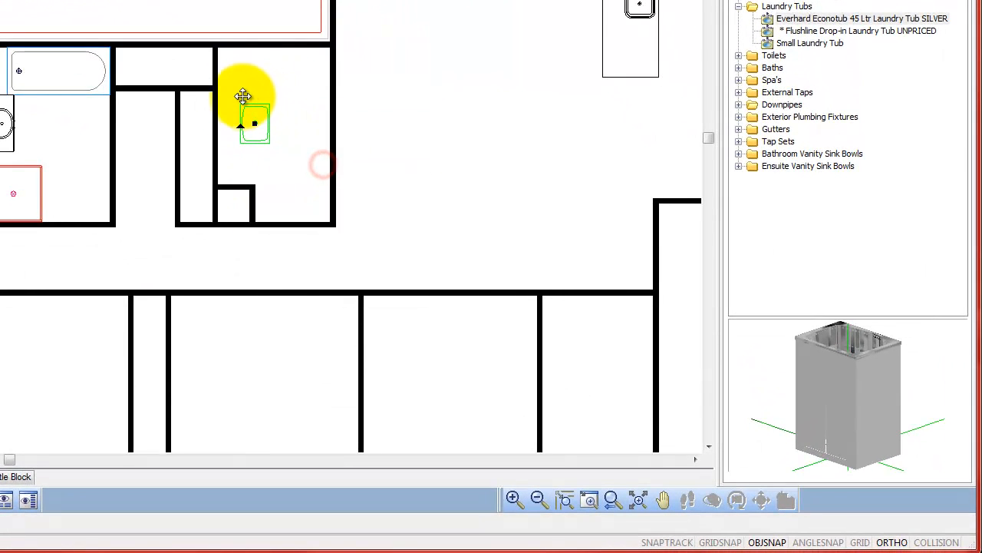
pyautogui.click(219, 51)
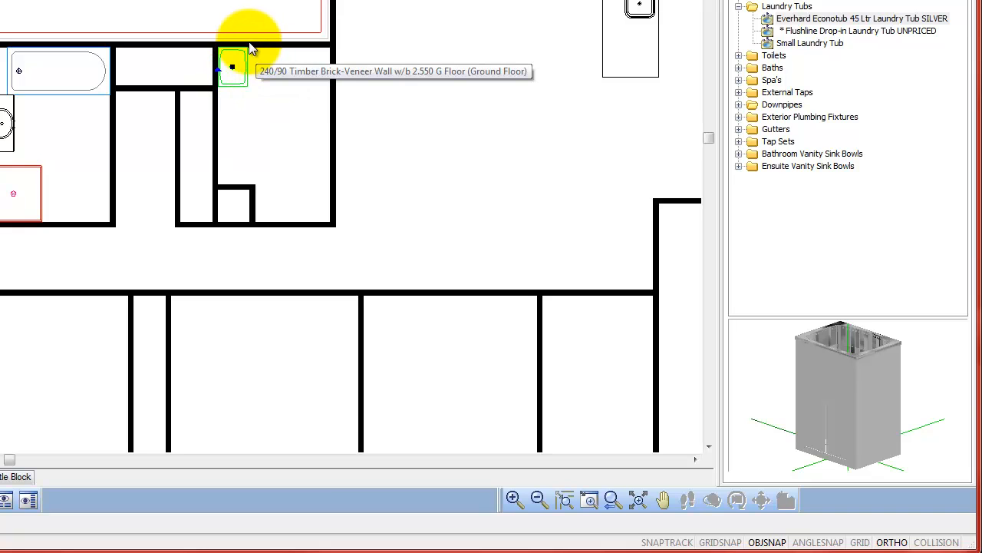
# - Move the laundry tub 900 down along the laundry's left wall and clear the move command
pyautogui.rightClick(261, 68)
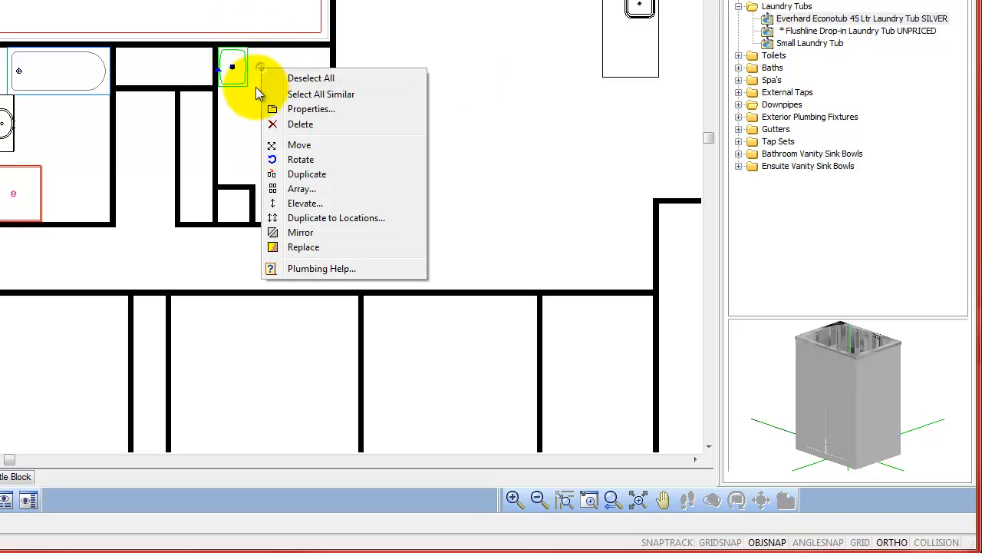
pyautogui.click(295, 144)
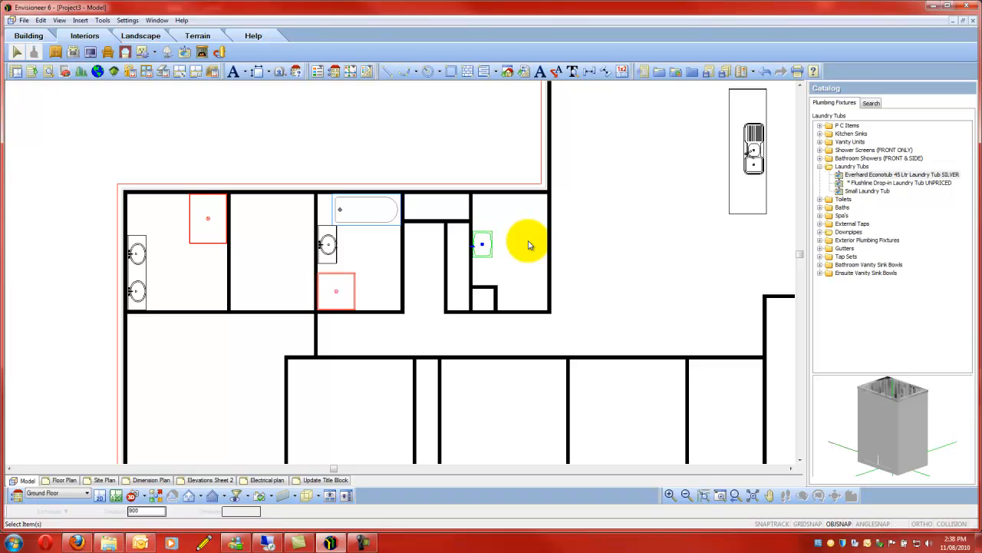
pyautogui.press('Escape')
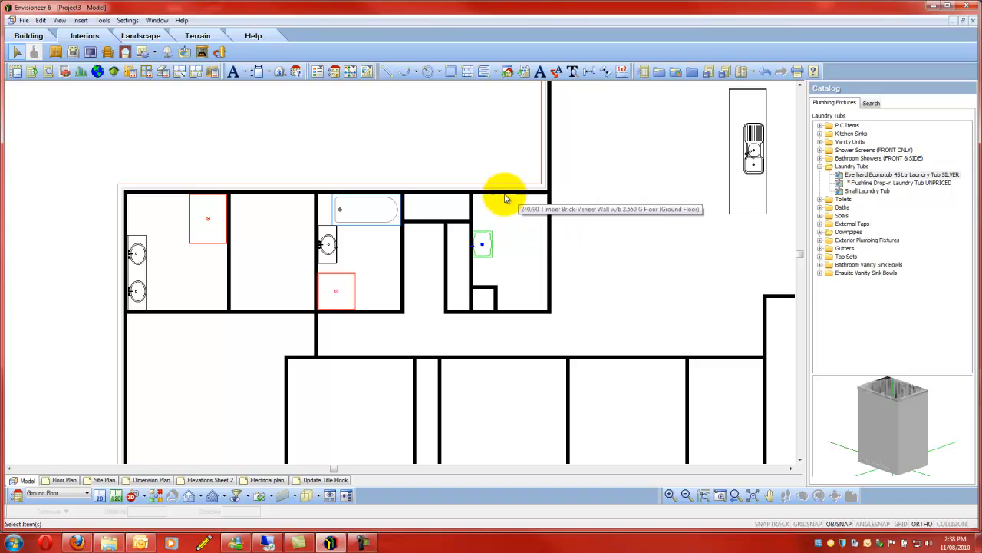
# - Place a SILVER TOILET in the small room between the bathroom and laundry, and another beside the shower in the far-left ensuite
pyautogui.click(821, 166)
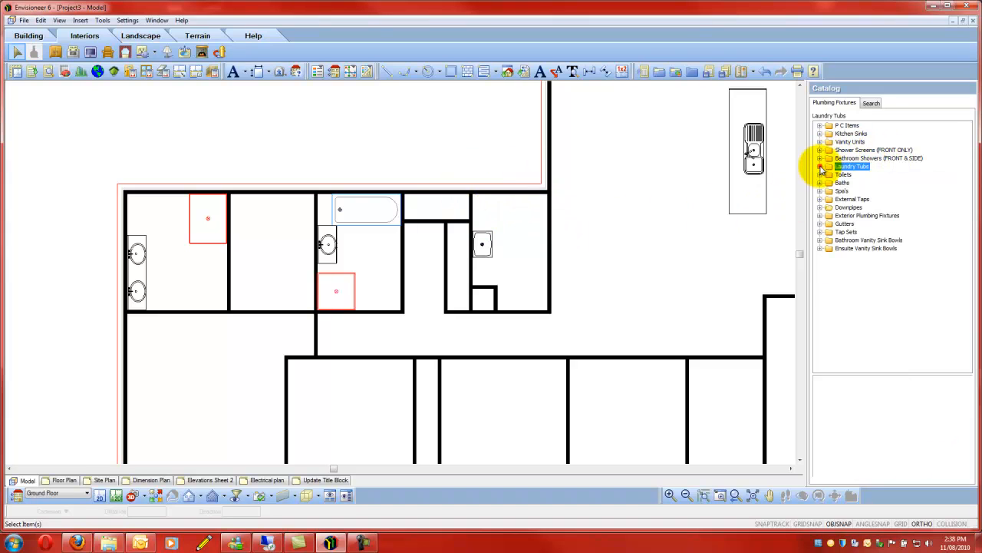
pyautogui.click(819, 175)
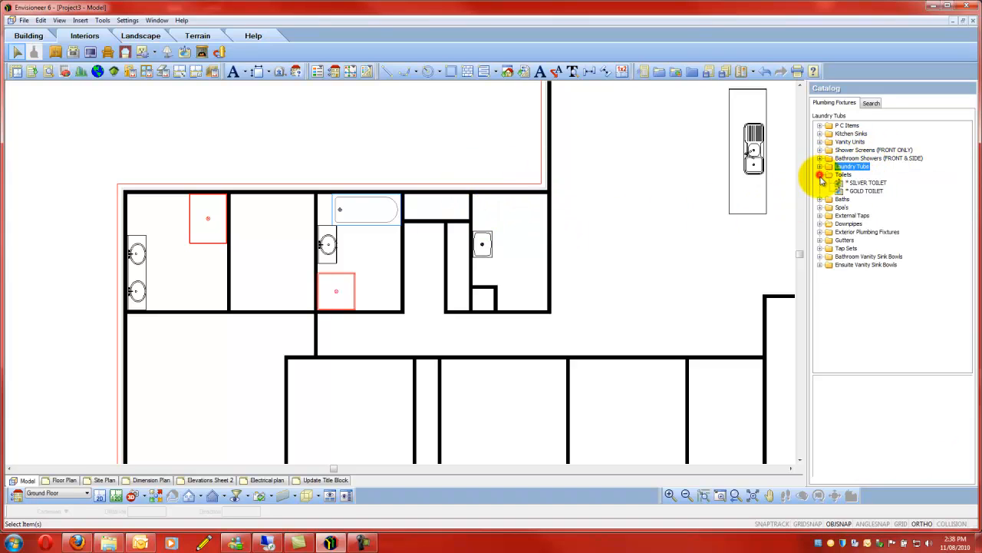
pyautogui.click(864, 183)
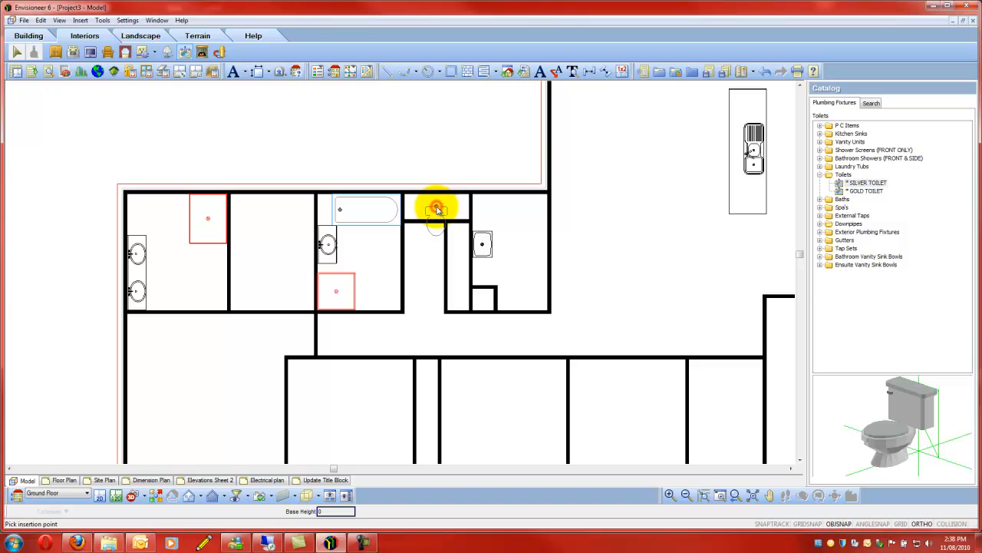
pyautogui.click(435, 208)
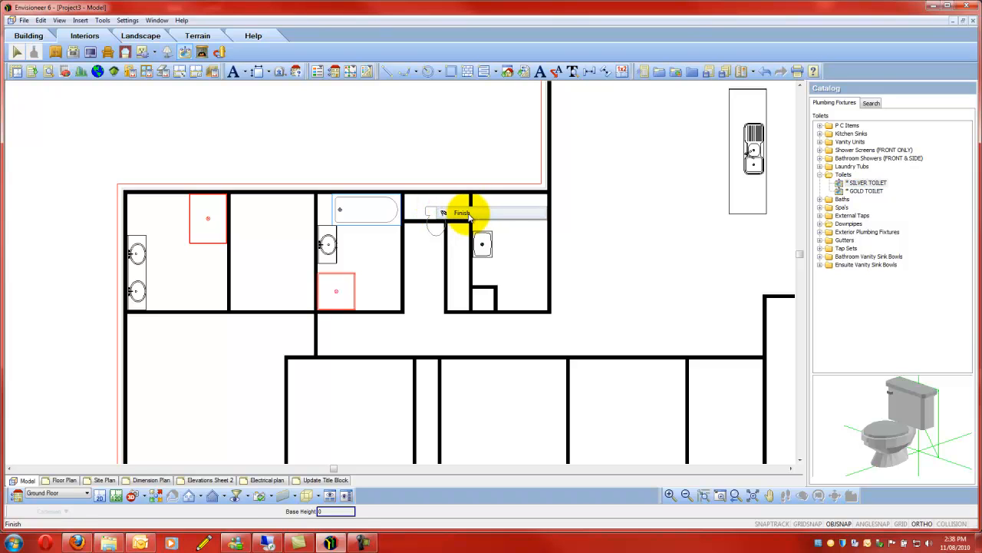
pyautogui.click(438, 212)
pyautogui.click(863, 184)
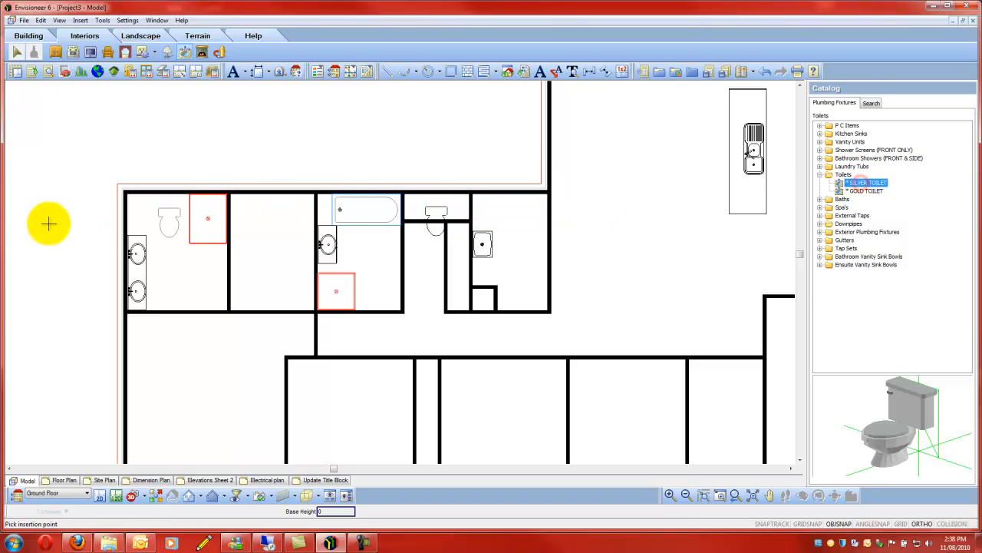
pyautogui.click(151, 206)
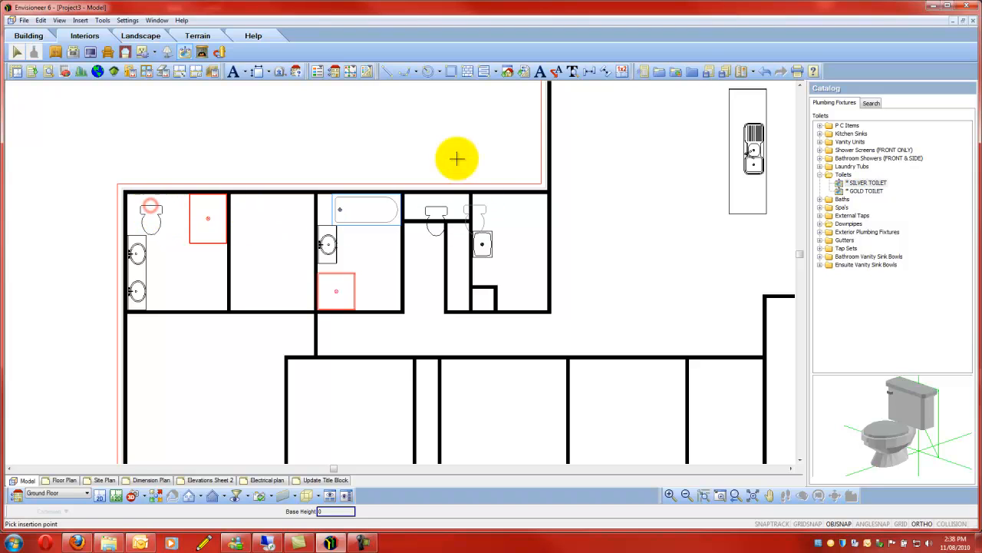
pyautogui.click(465, 157)
# - Set the small toilet room's lower wall to 950 from its upper wall
pyautogui.scroll(2, 439, 259)
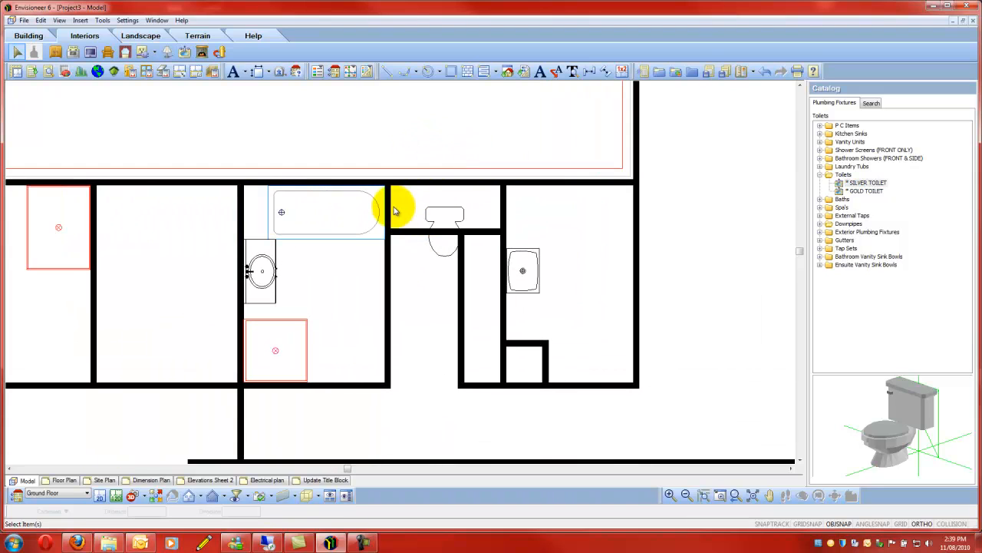
pyautogui.click(411, 235)
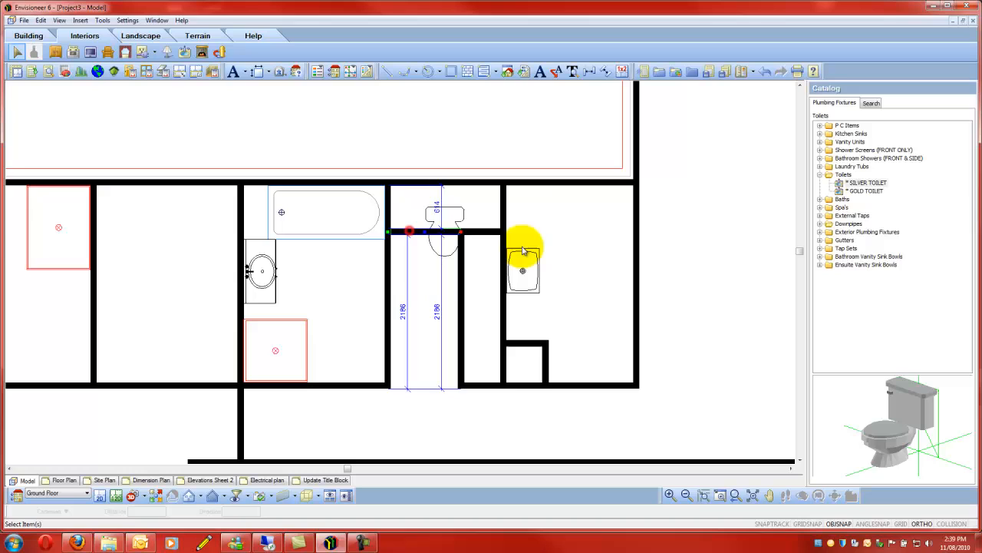
pyautogui.click(441, 207)
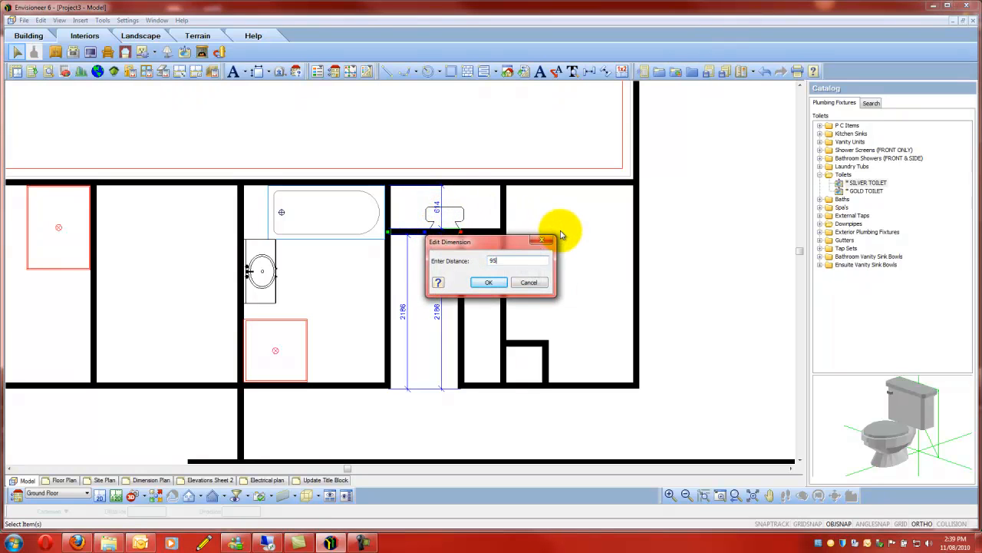
pyautogui.press('Return')
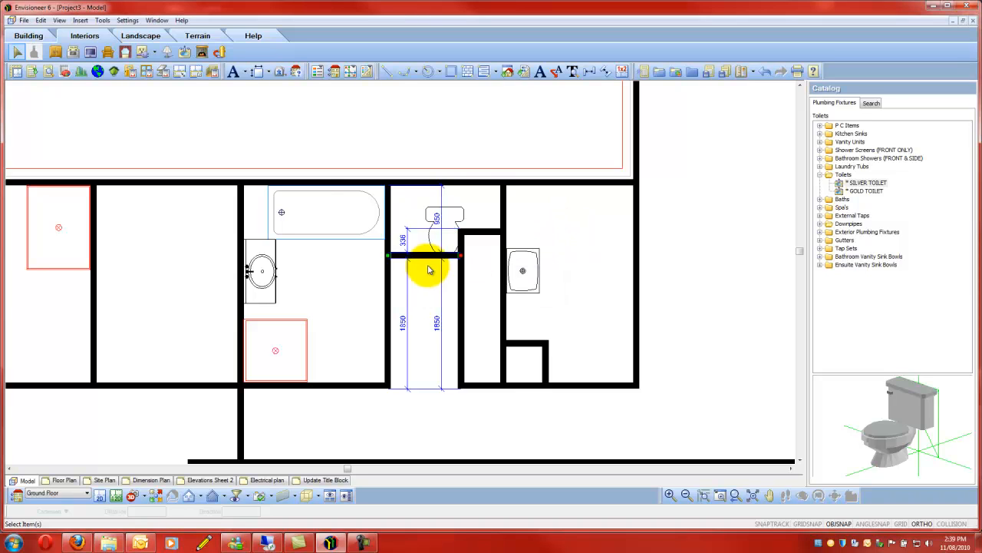
# - Align the short wall above the narrow cupboard with the toilet room's lower wall by setting their offset to 0
pyautogui.scroll(2, 472, 244)
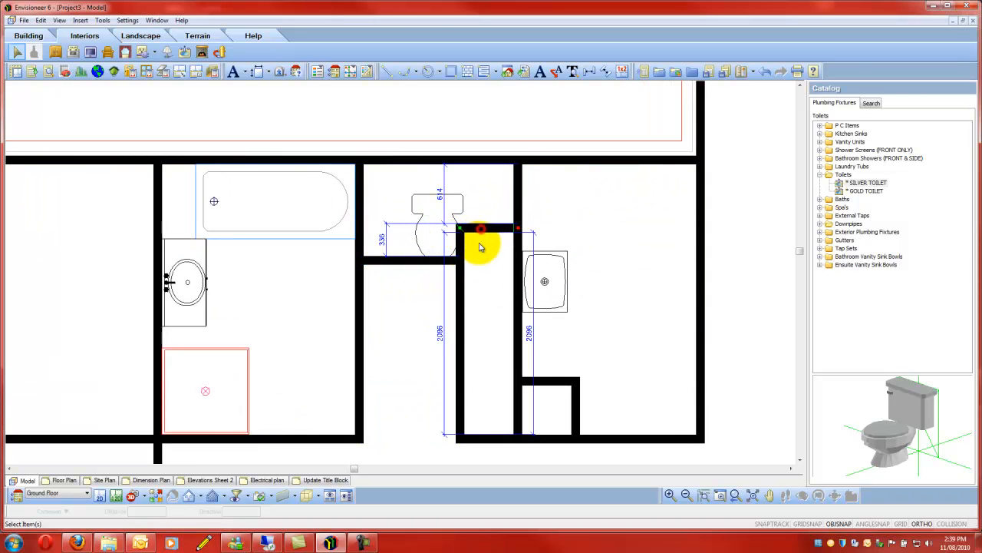
pyautogui.click(465, 228)
pyautogui.click(385, 240)
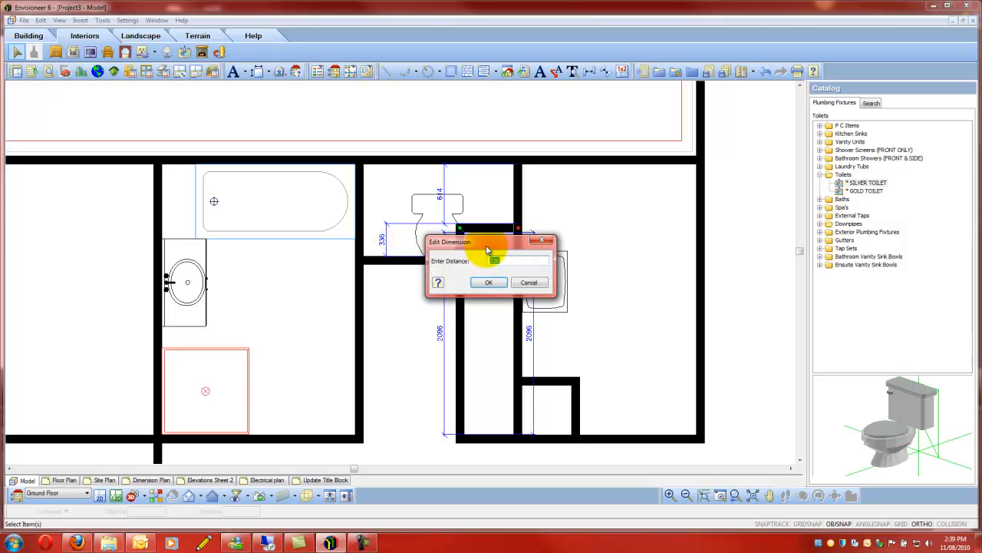
pyautogui.write('0')
pyautogui.press('Return')
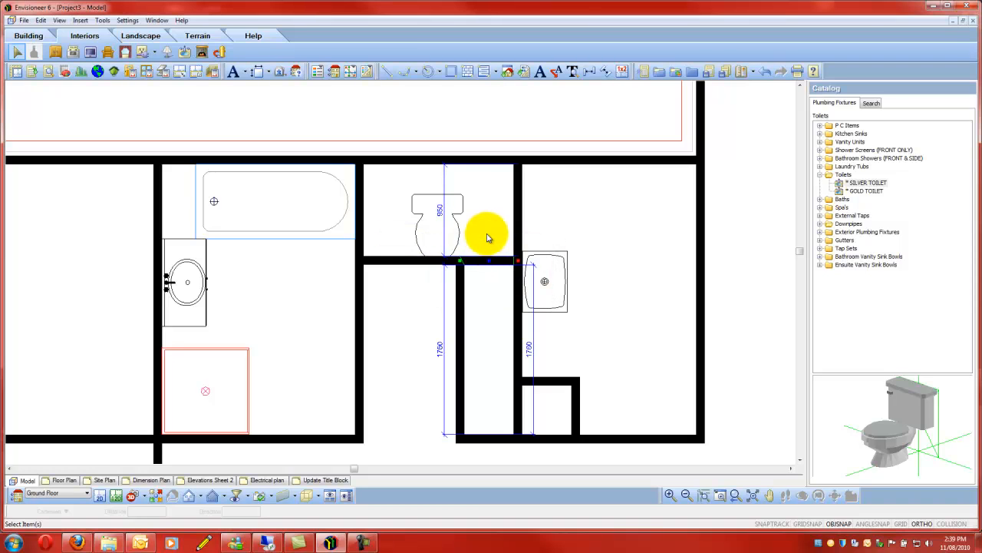
# - Delete the short wall piece between toilet room and laundry, and stretch the wall above down to close the gap
pyautogui.click(518, 219)
pyautogui.scroll(2, 524, 224)
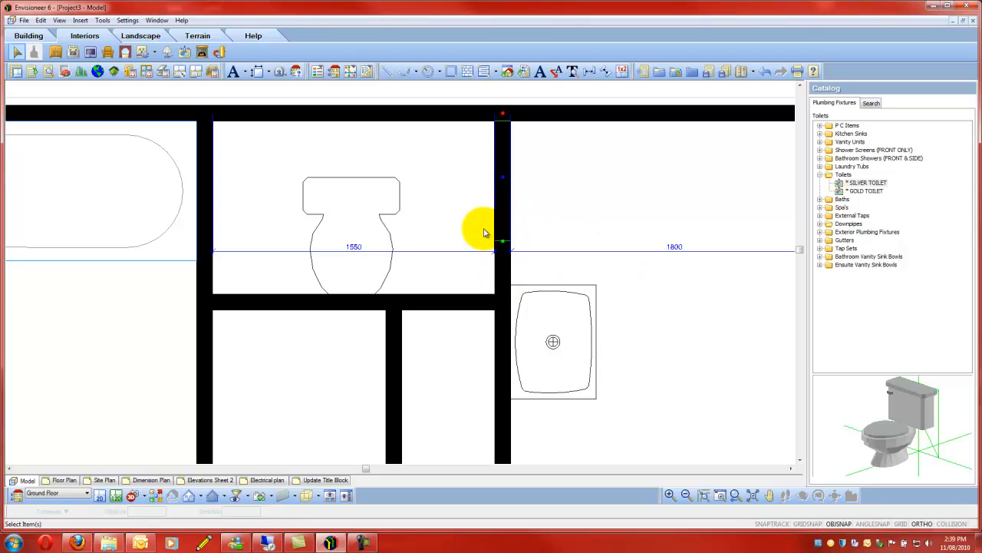
pyautogui.click(501, 263)
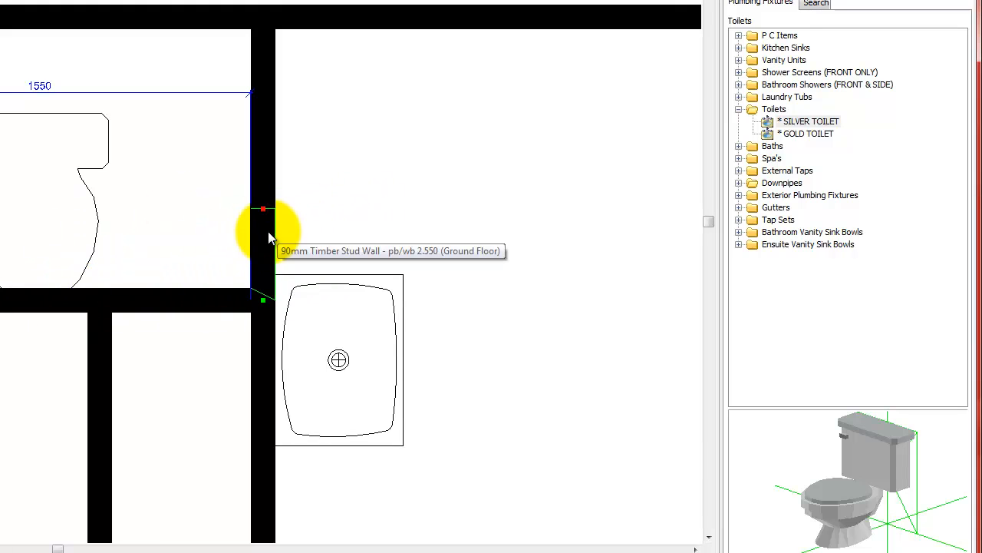
pyautogui.press('Delete')
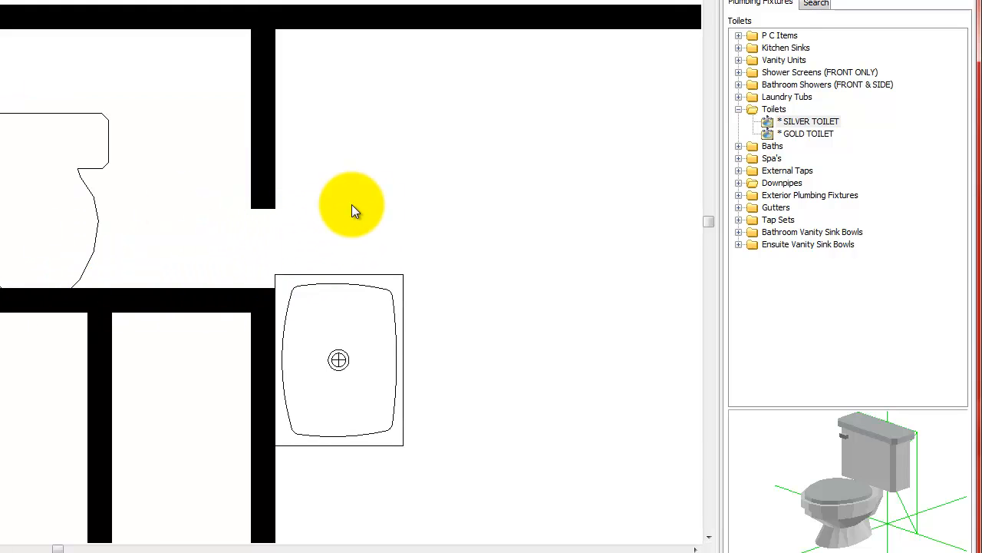
pyautogui.click(272, 173)
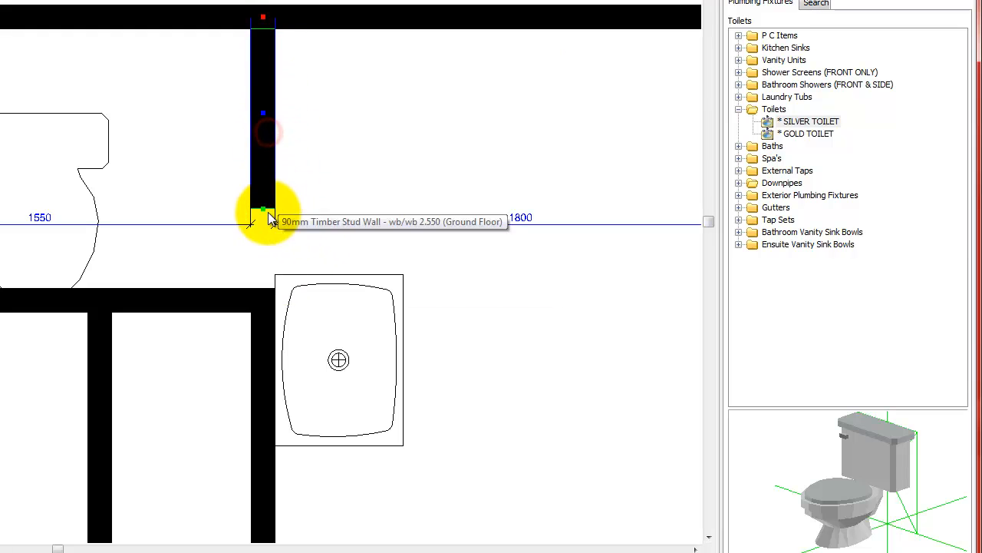
pyautogui.moveTo(270, 259); pyautogui.dragTo(263, 299)
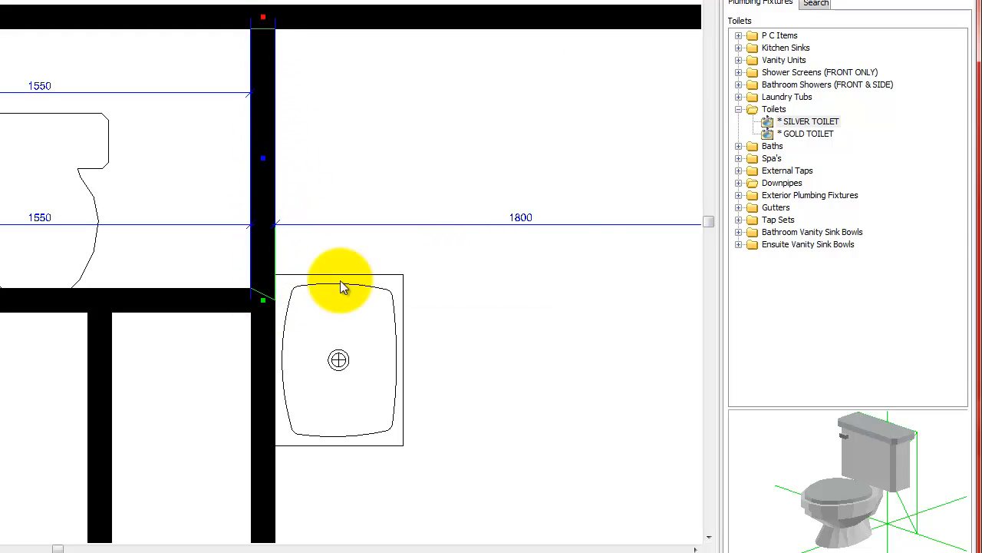
# - Delete the short wall piece between bathroom and toilet room, and extend the wall above down to the lower corner
pyautogui.scroll(-3, 666, 172)
pyautogui.scroll(2, 110, 141)
pyautogui.click(164, 229)
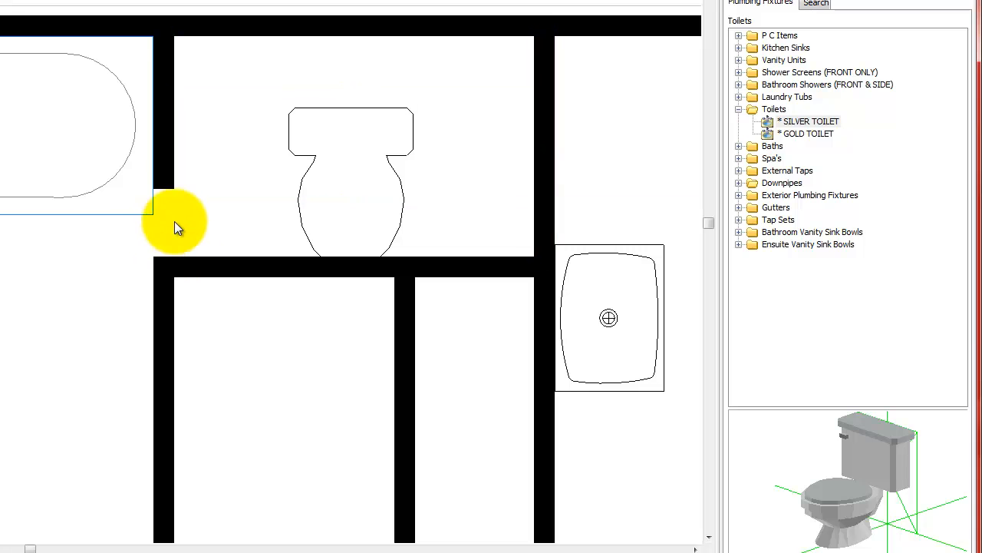
pyautogui.press('Delete')
pyautogui.click(161, 176)
pyautogui.moveTo(165, 196); pyautogui.dragTo(149, 268)
pyautogui.click(275, 340)
# - Rotate the small room's toilet a quarter turn so its cistern faces the laundry wall
pyautogui.scroll(-1, 354, 184)
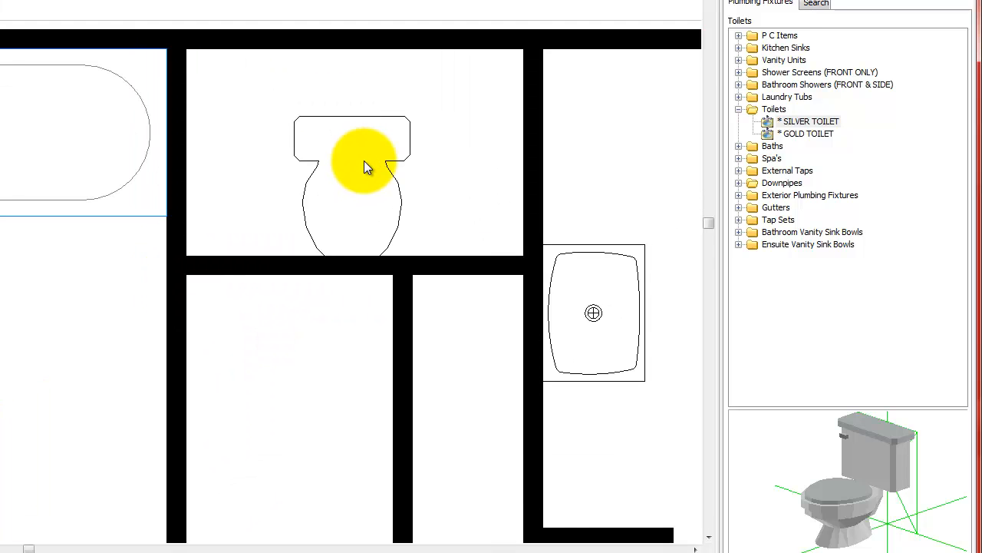
pyautogui.click(362, 160)
pyautogui.moveTo(352, 117); pyautogui.dragTo(399, 166)
pyautogui.rightClick(399, 167)
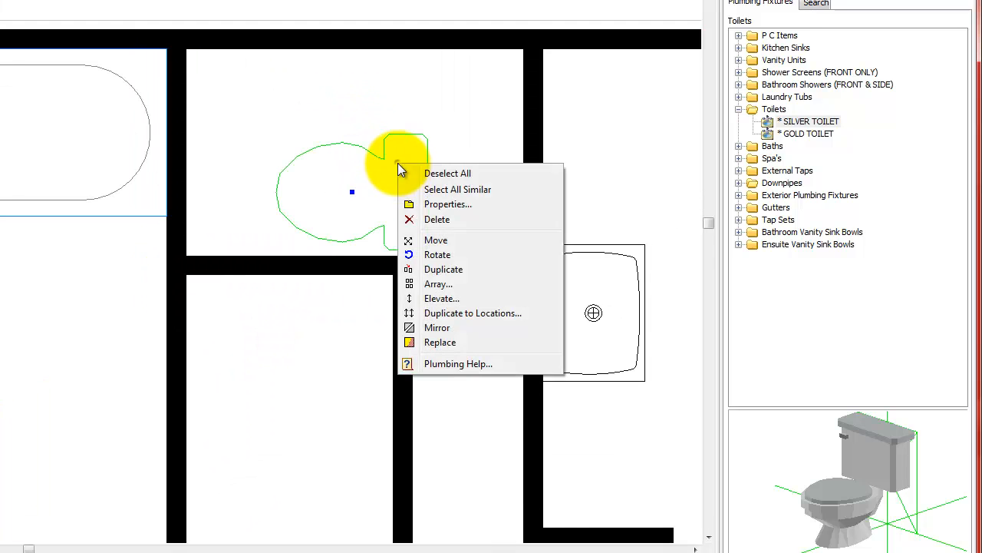
pyautogui.click(462, 241)
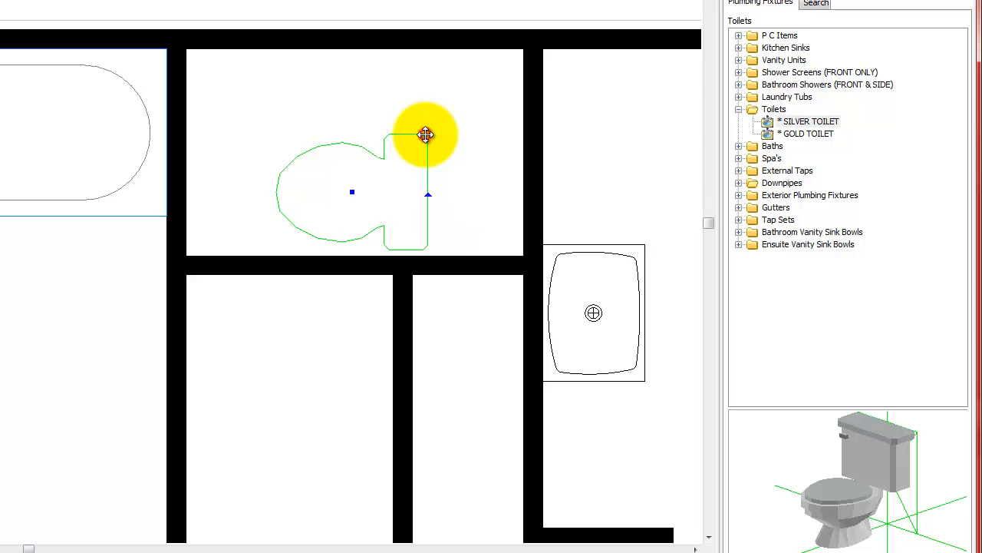
pyautogui.rightClick(450, 92)
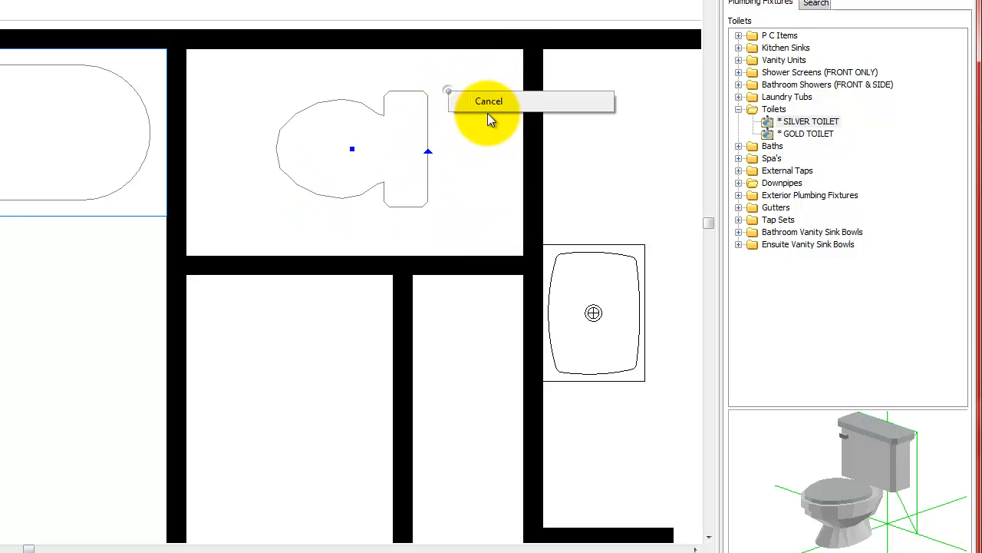
pyautogui.click(493, 100)
# - Move the toilet by its cistern's upper-right corner into the upper-right corner of the toilet room
pyautogui.rightClick(388, 190)
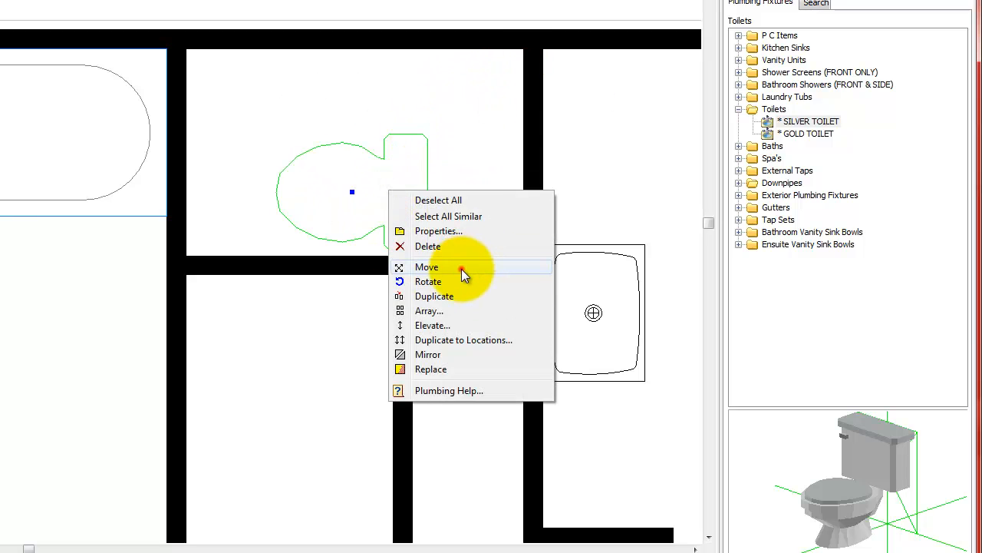
pyautogui.click(461, 268)
pyautogui.click(430, 137)
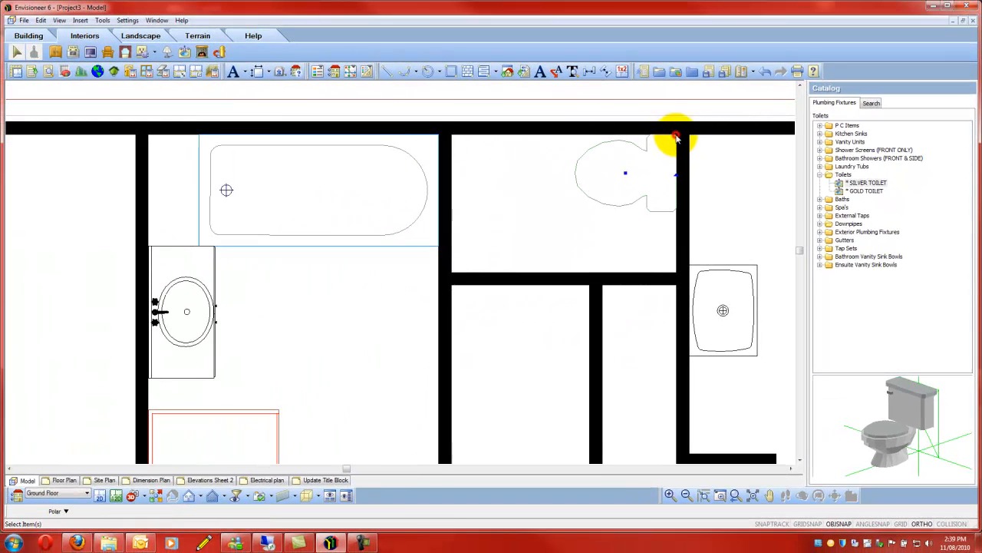
pyautogui.click(523, 50)
# - Move the toilet straight down along the laundry wall, towards the middle of the toilet room, using Ortho
pyautogui.rightClick(522, 182)
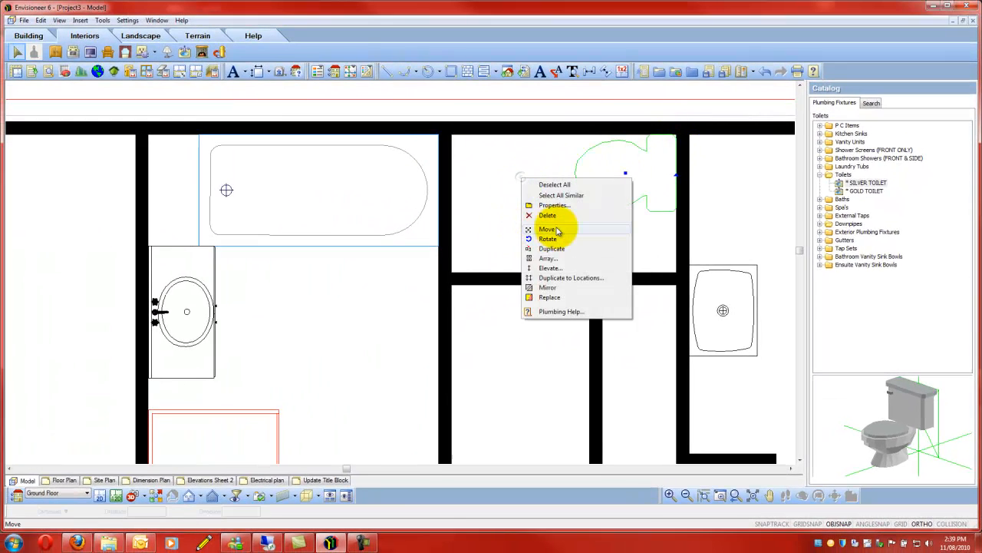
pyautogui.click(555, 227)
pyautogui.click(532, 181)
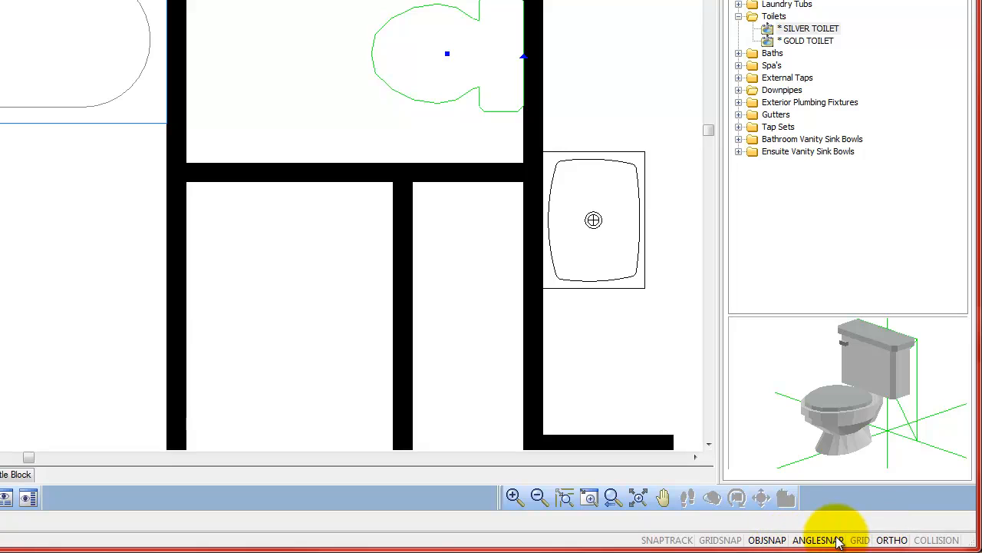
pyautogui.click(893, 541)
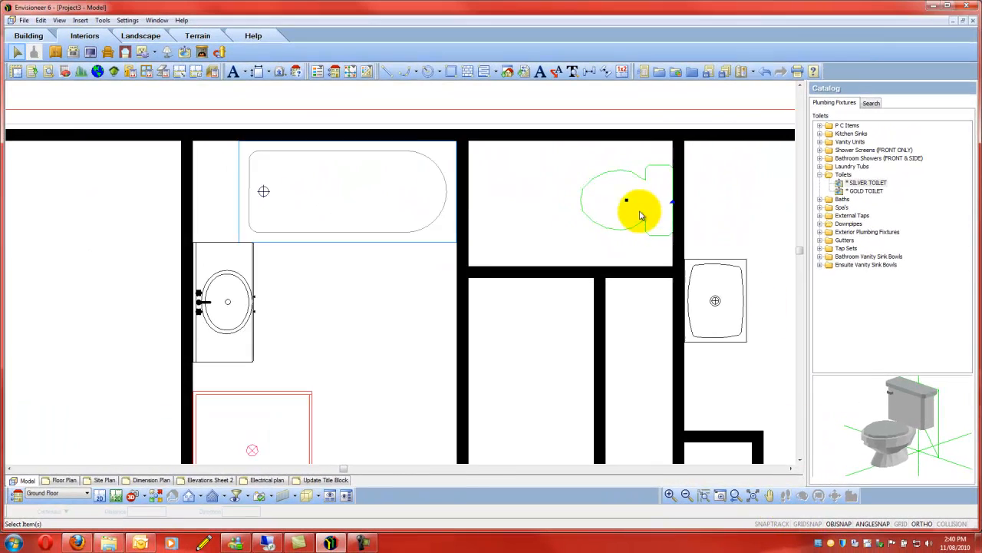
# - Examine the bath models in the catalog's Baths category and review the fixtures placed across the whole floor plan
pyautogui.scroll(-4, 641, 215)
pyautogui.scroll(-1, 498, 179)
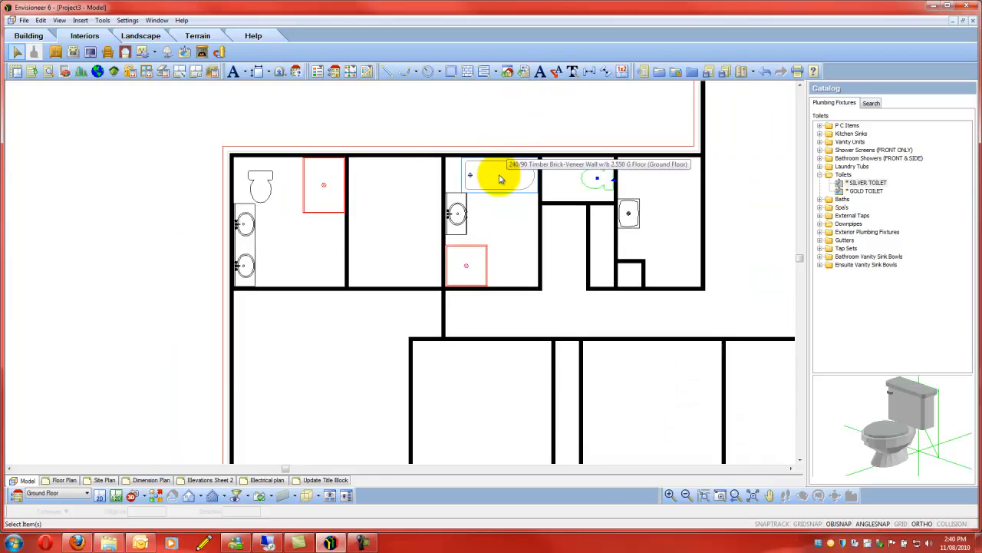
pyautogui.scroll(1, 499, 178)
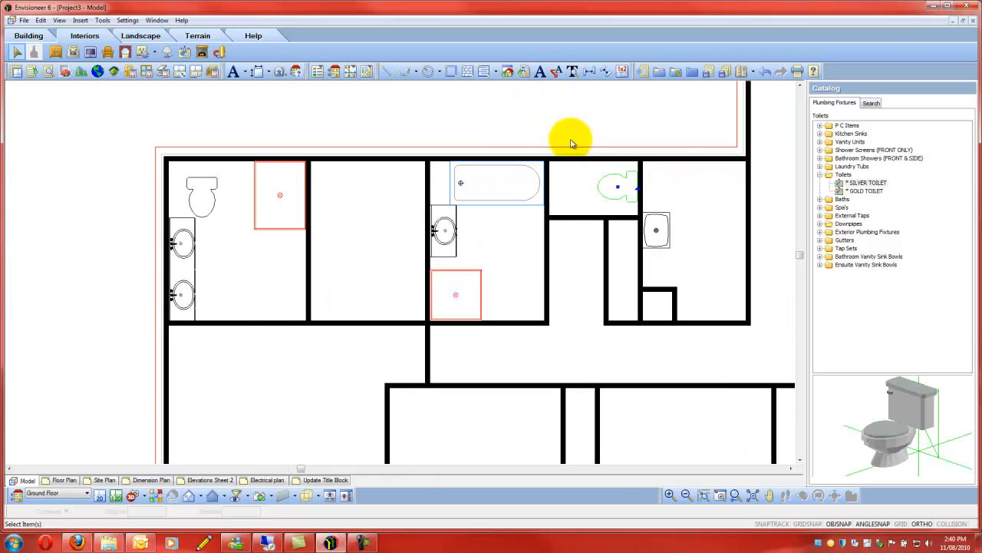
pyautogui.click(820, 175)
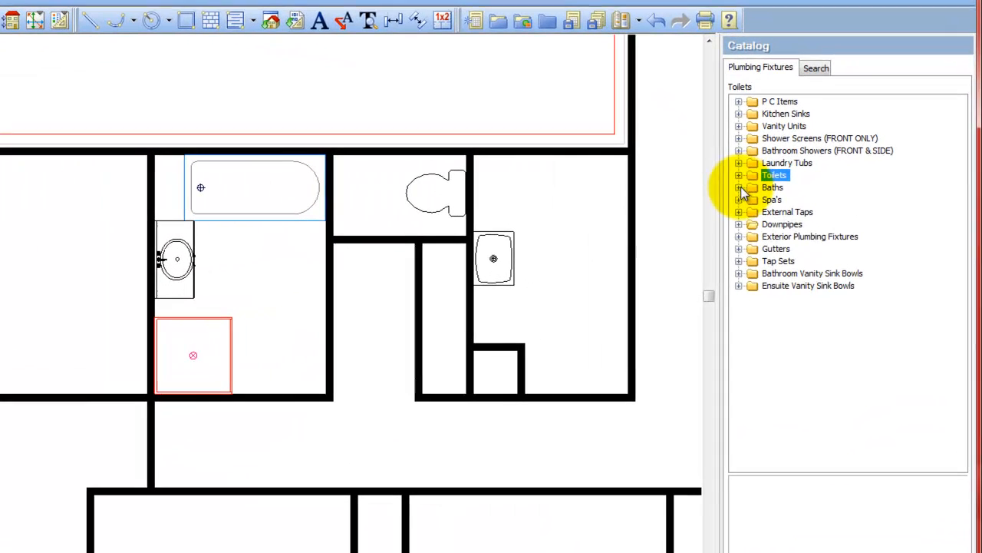
pyautogui.click(819, 182)
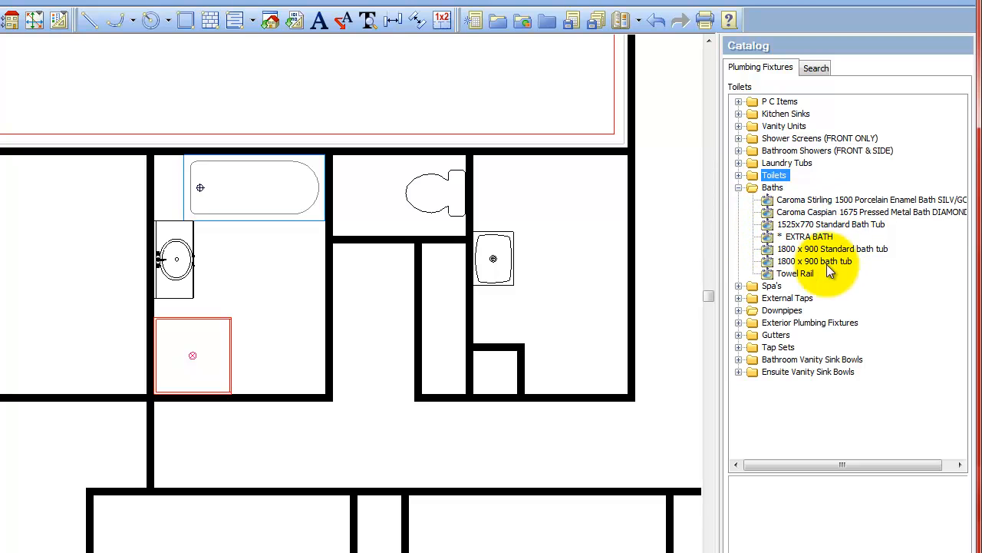
pyautogui.click(738, 188)
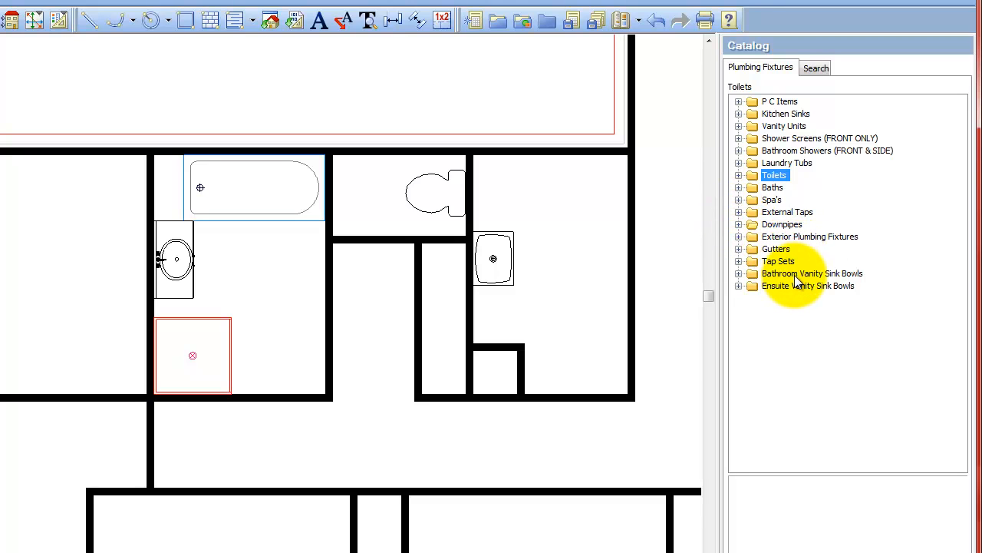
pyautogui.click(363, 302)
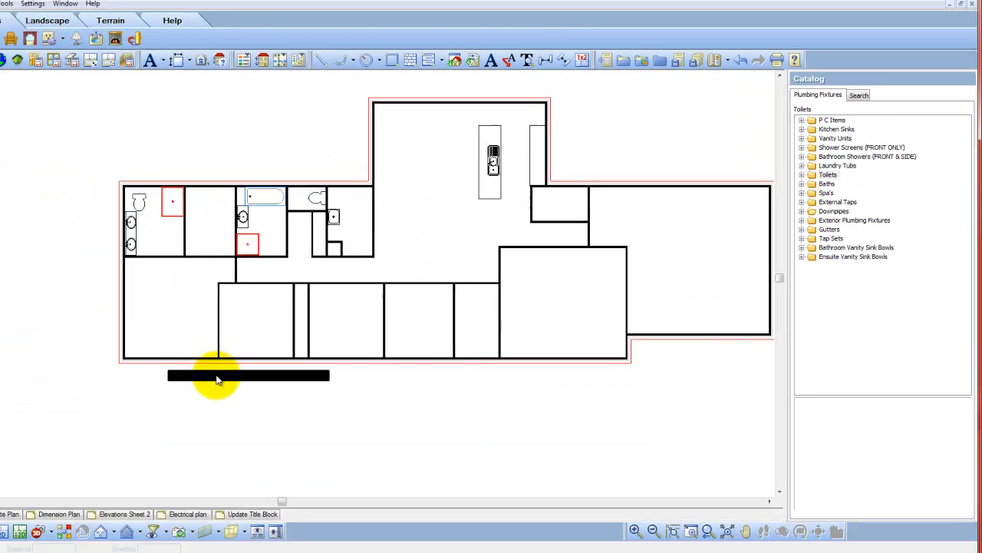
pyautogui.scroll(4, 537, 204)
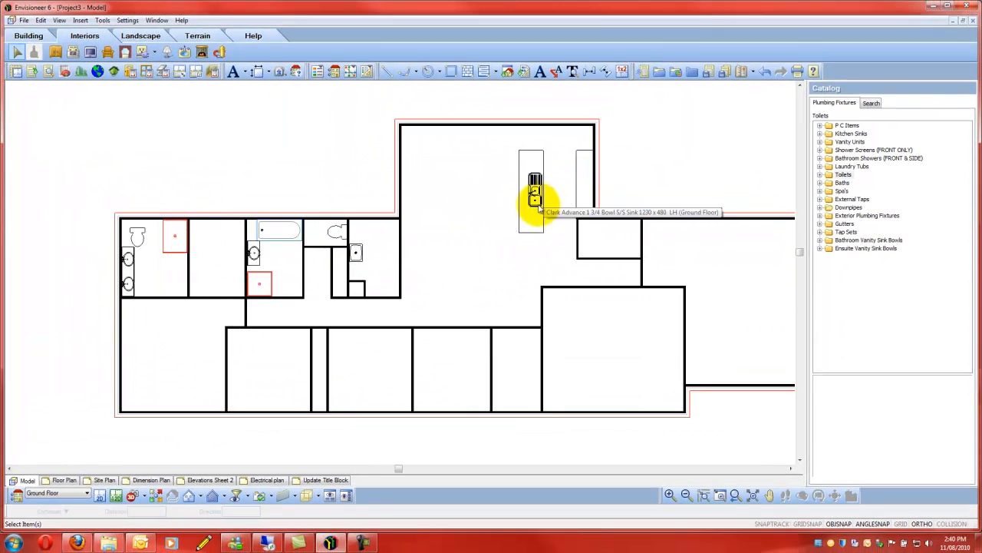
# - Place a Smeg Silver SE435X 60cm Ego plate Cooktop from the appliance catalog on the kitchen's wall bench, opposite the island sink
pyautogui.scroll(1, 682, 187)
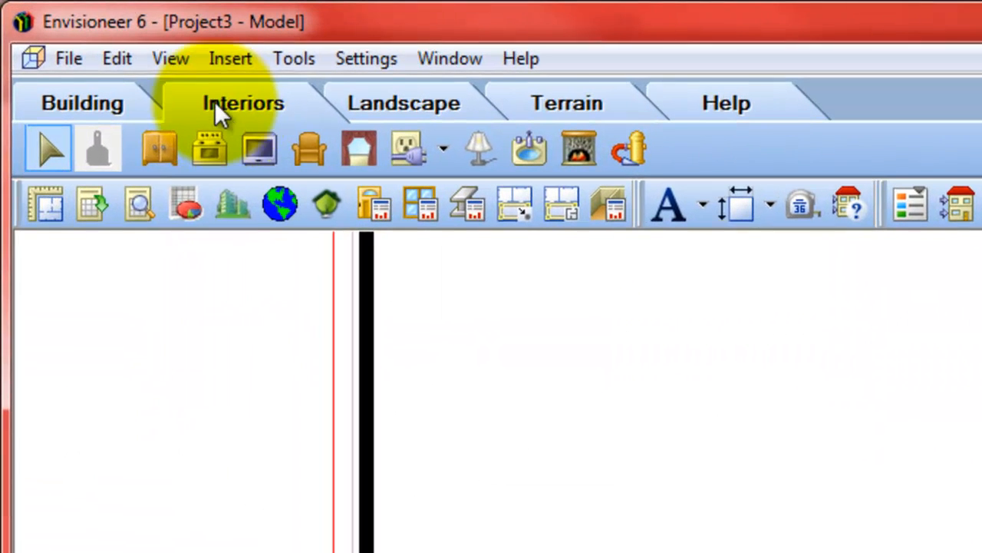
pyautogui.click(208, 150)
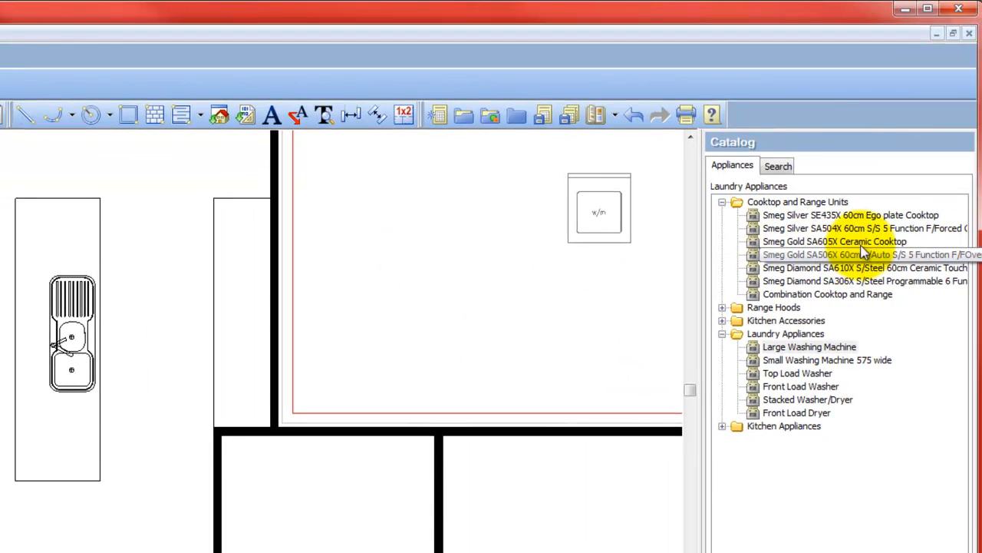
pyautogui.click(827, 217)
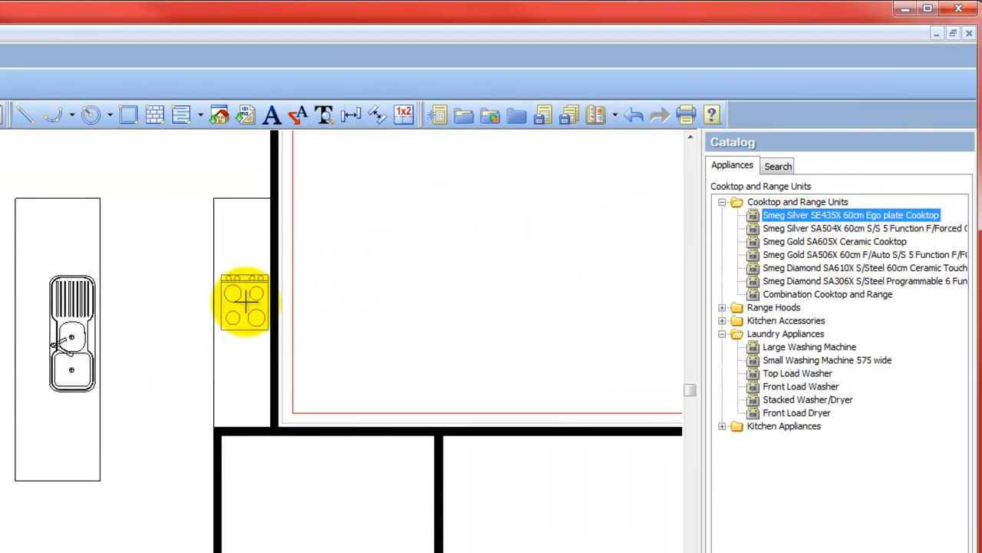
pyautogui.click(242, 307)
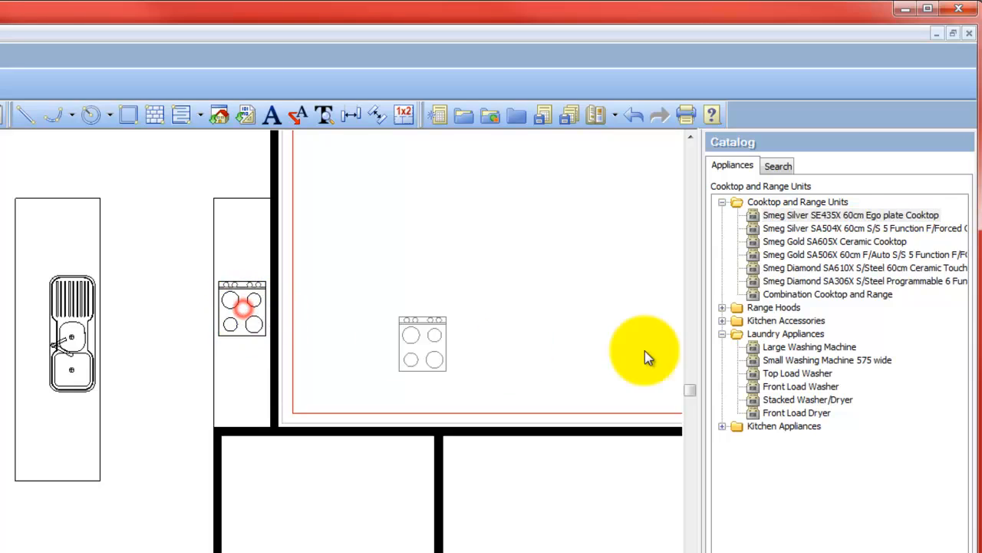
# - Place a Smeg Silver SA504X 60cm oven from the catalog between the island bench and the cooktop
pyautogui.click(819, 230)
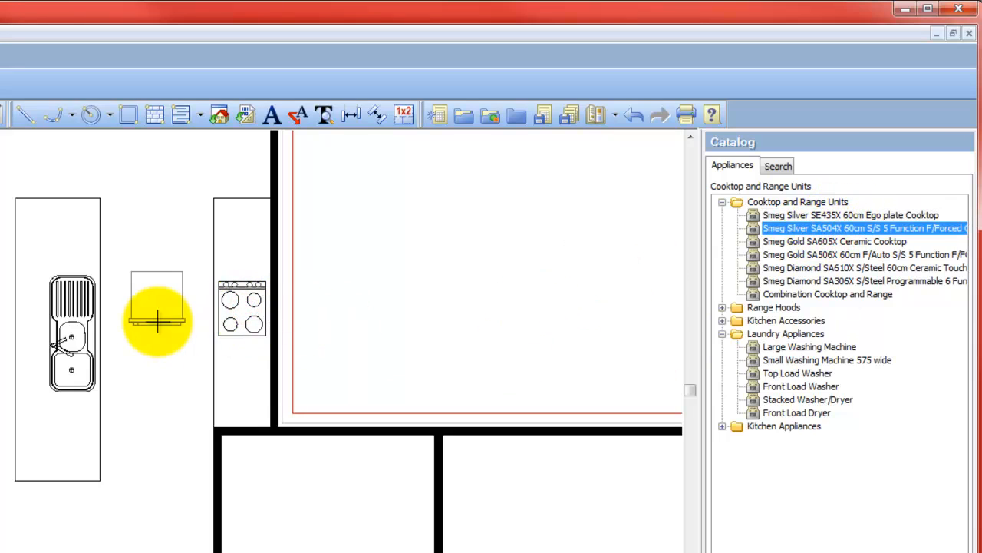
pyautogui.click(162, 321)
pyautogui.rightClick(162, 321)
pyautogui.click(197, 334)
# - Rotate the oven a quarter turn so its front faces the island sink
pyautogui.scroll(5, 181, 316)
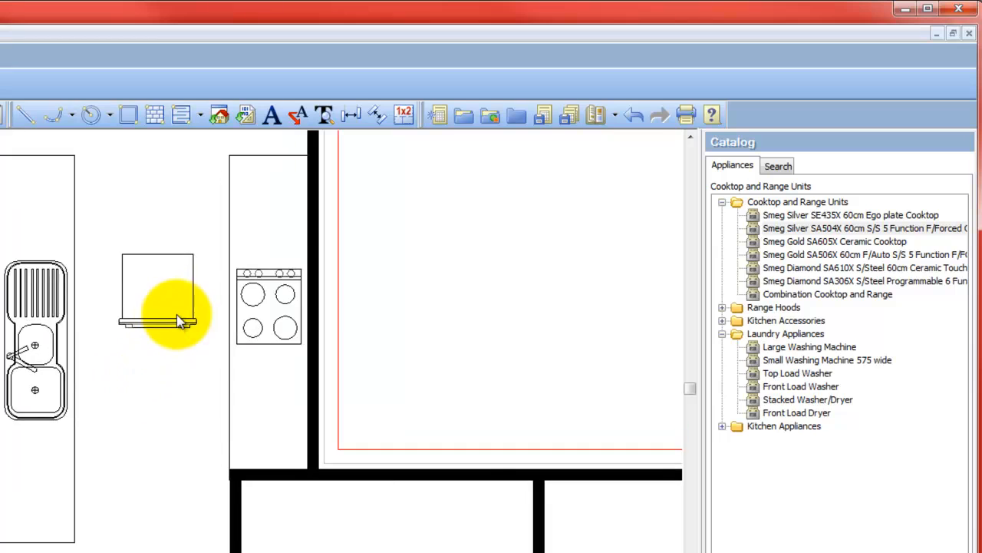
pyautogui.click(156, 334)
pyautogui.click(172, 393)
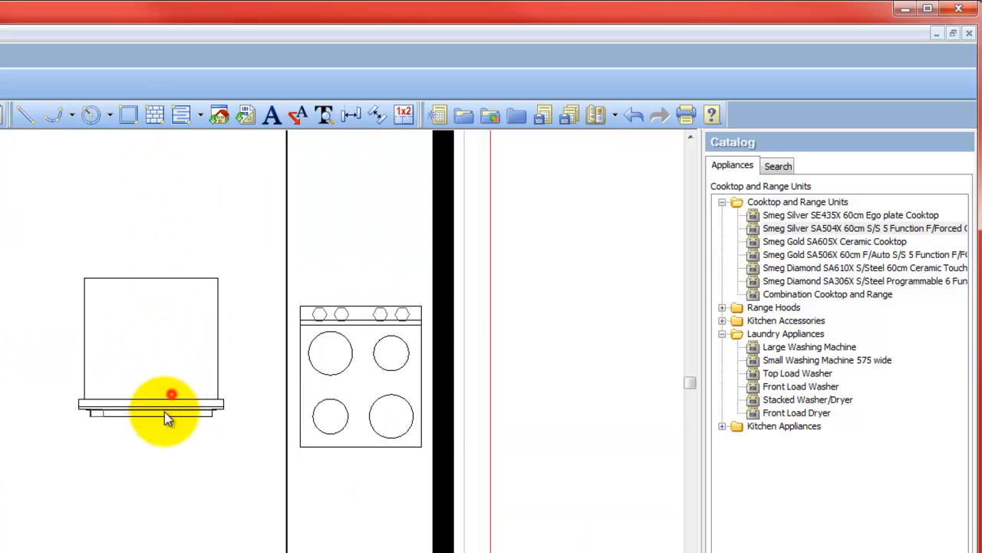
pyautogui.click(165, 411)
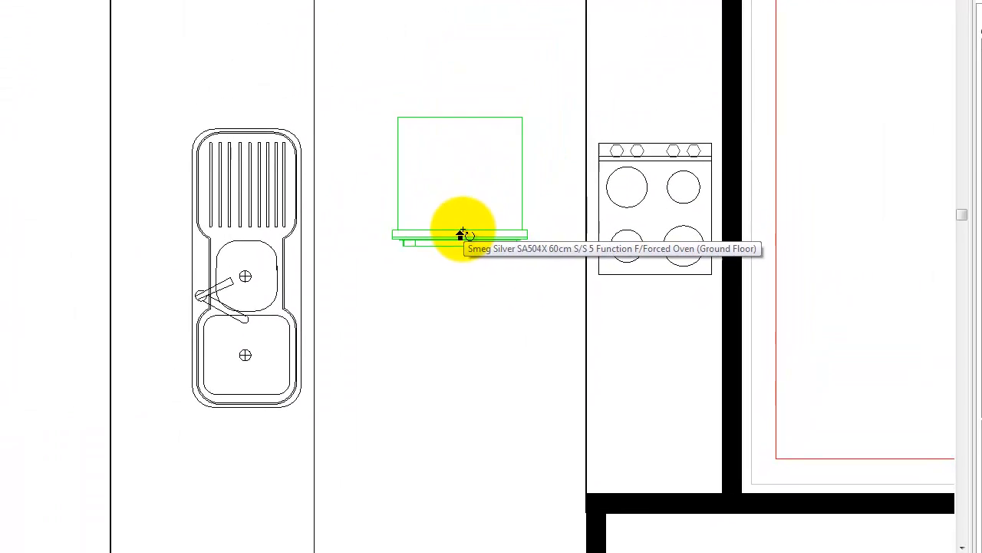
pyautogui.click(332, 264)
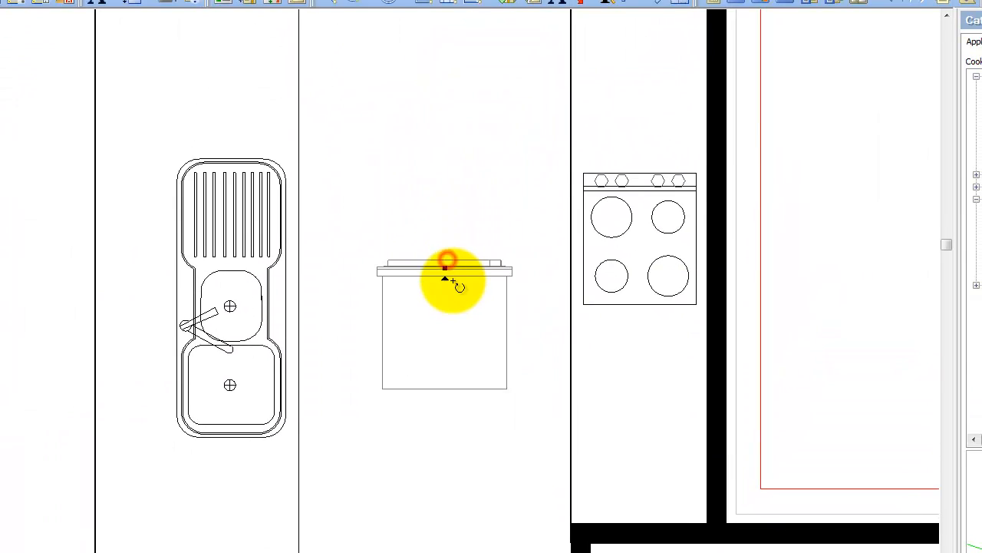
pyautogui.click(495, 252)
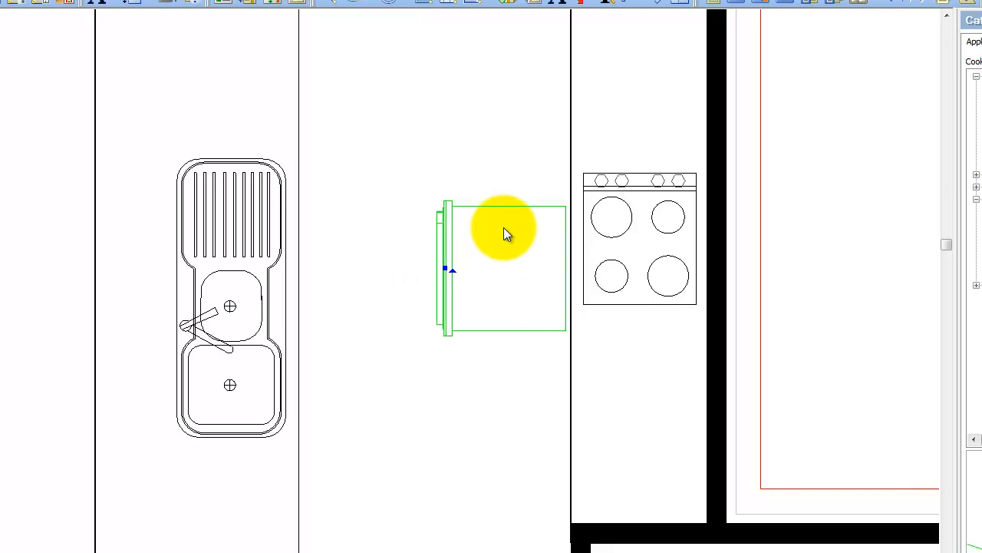
# - Move the oven by its front panel's lower corner onto the wall bench's front edge, and shift it up along the bench beneath the cooktop
pyautogui.rightClick(504, 227)
pyautogui.click(562, 307)
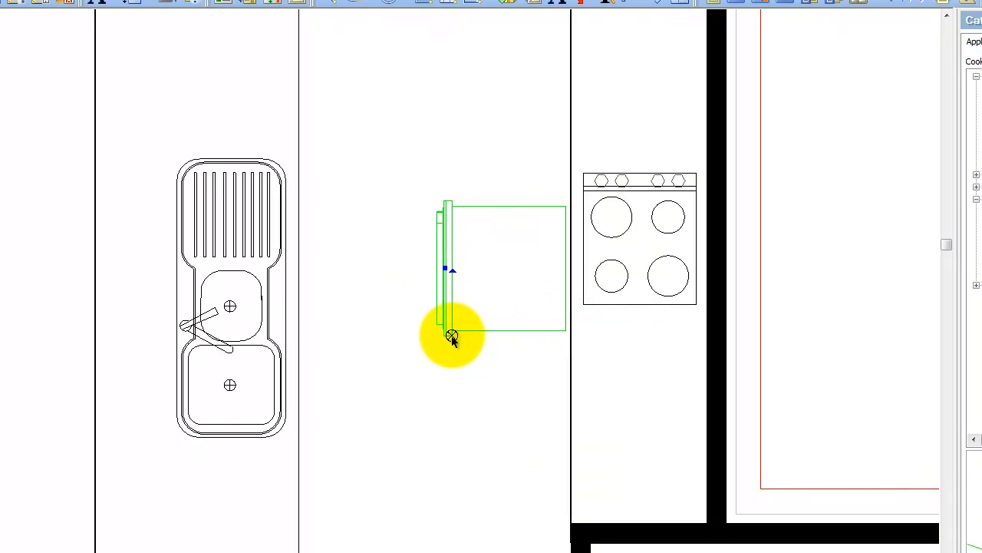
pyautogui.click(452, 336)
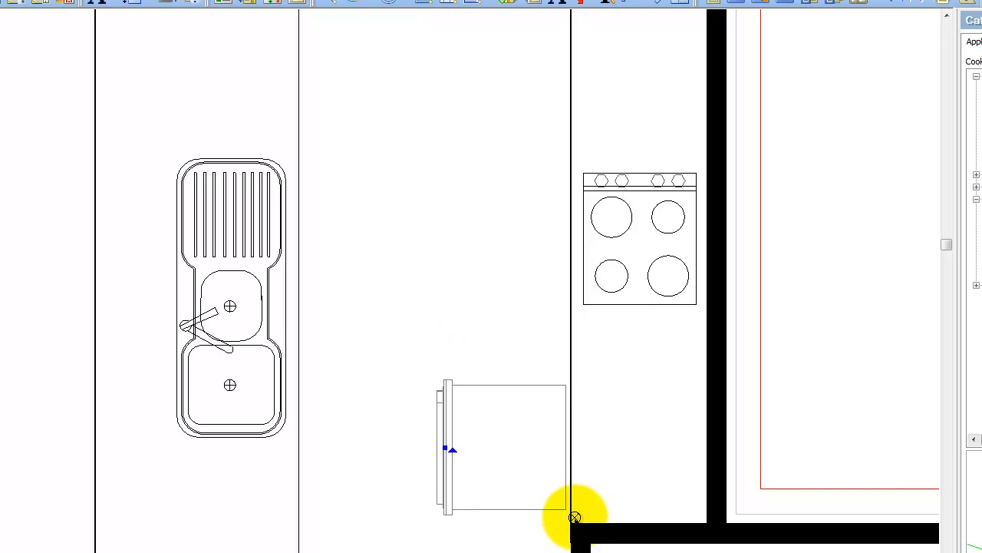
pyautogui.click(568, 516)
pyautogui.rightClick(444, 415)
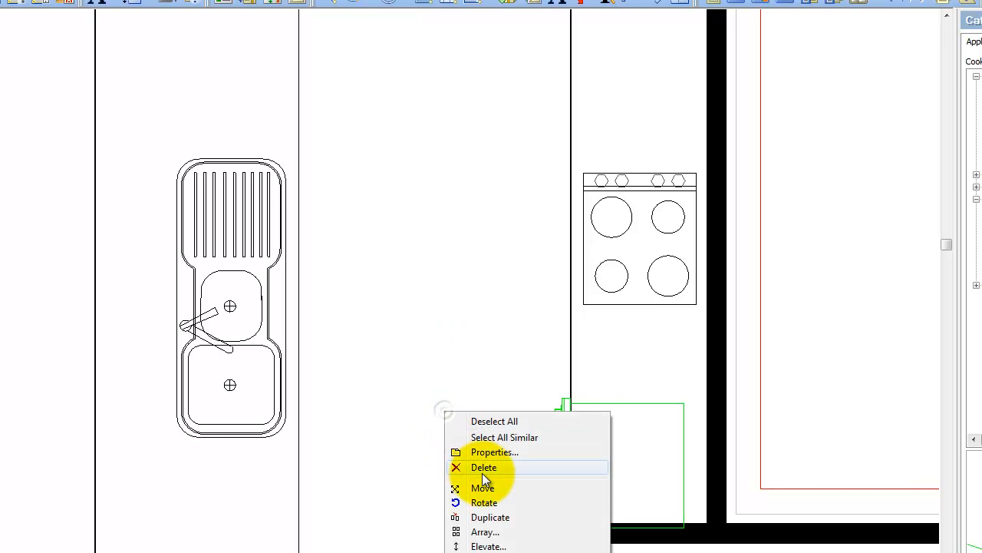
pyautogui.click(471, 486)
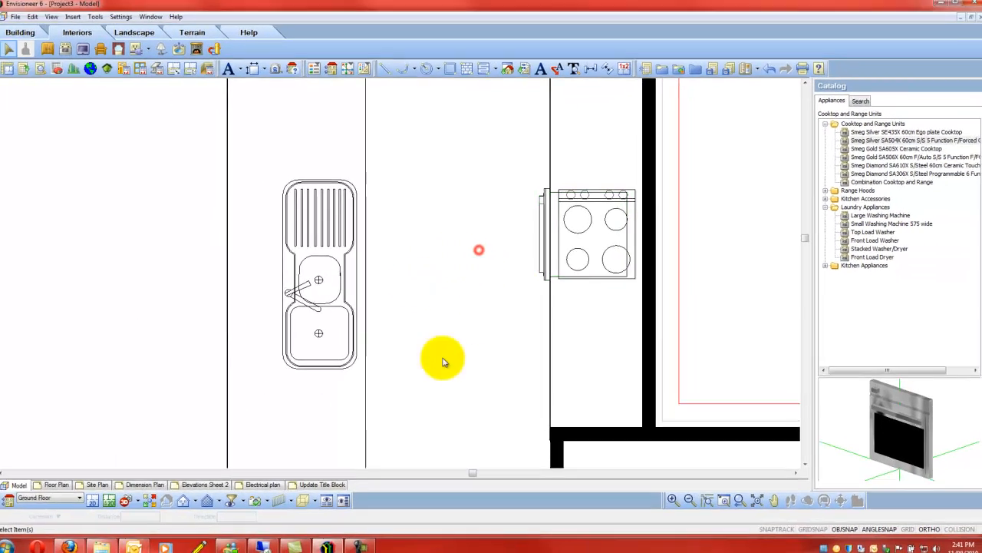
# - Place a Large Washing Machine above the laundry tub and rotate it a quarter turn so its back faces the toilet room wall
pyautogui.scroll(-4, 658, 202)
pyautogui.scroll(-1, 647, 299)
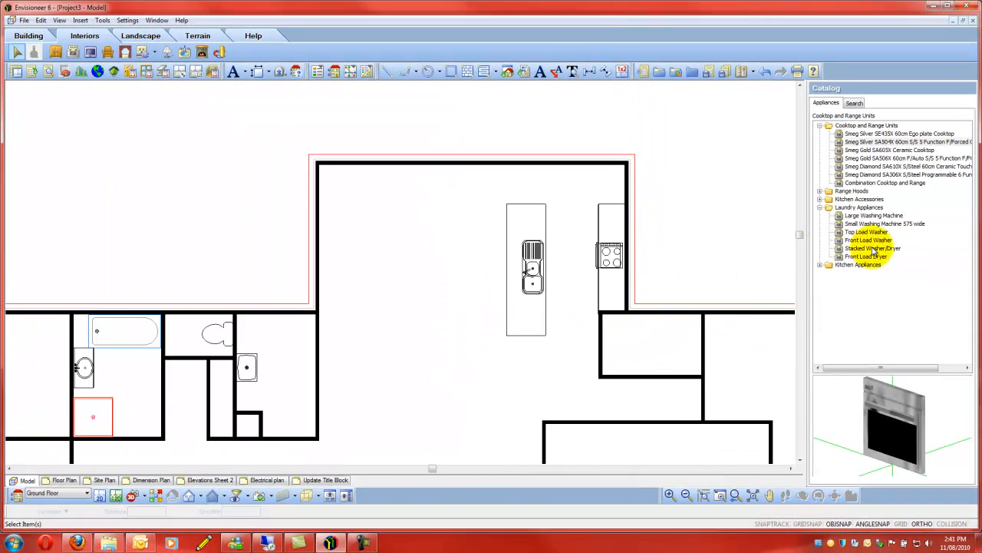
pyautogui.click(867, 215)
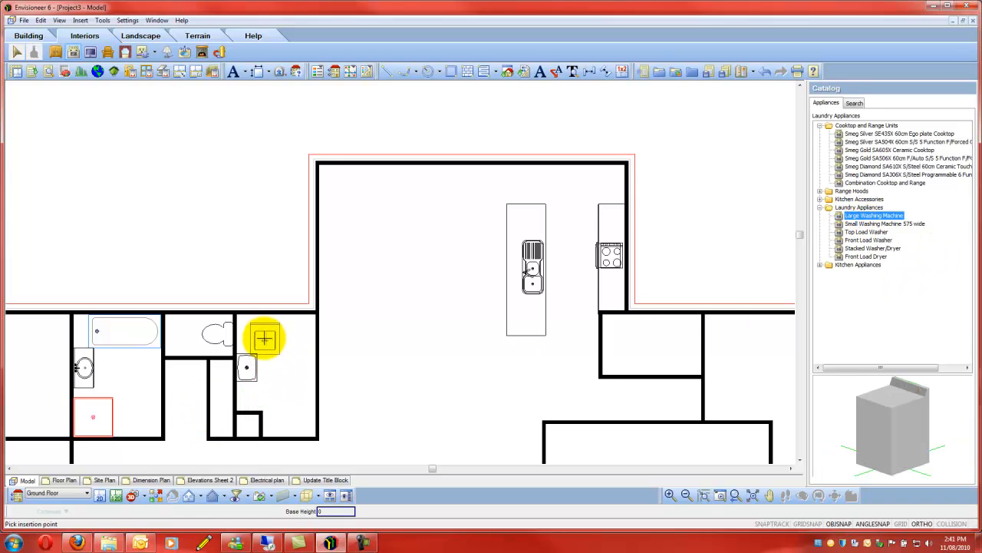
pyautogui.click(264, 340)
pyautogui.scroll(2, 264, 338)
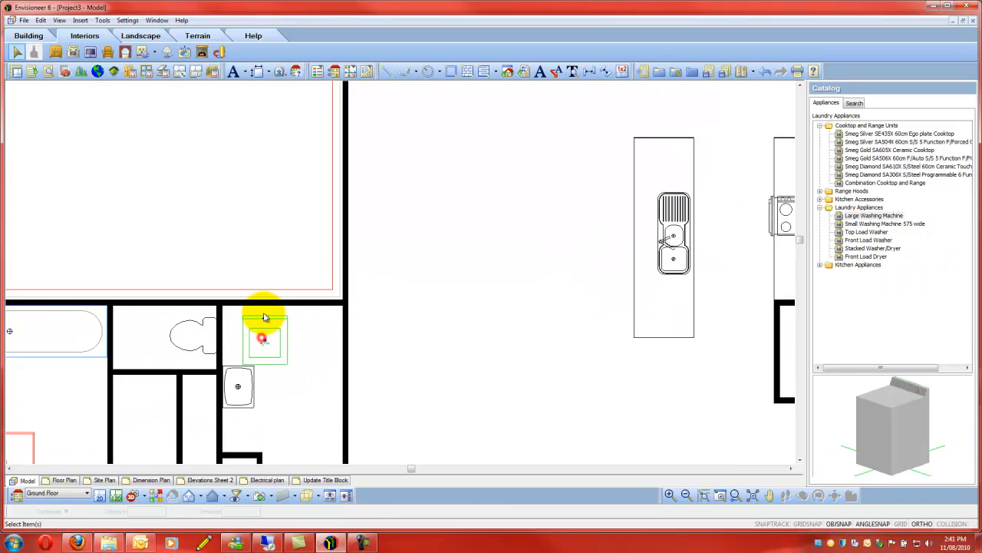
pyautogui.moveTo(264, 317); pyautogui.dragTo(246, 324)
# - Move the washing machine by its upper-left corner into the upper-left corner of the laundry
pyautogui.rightClick(266, 325)
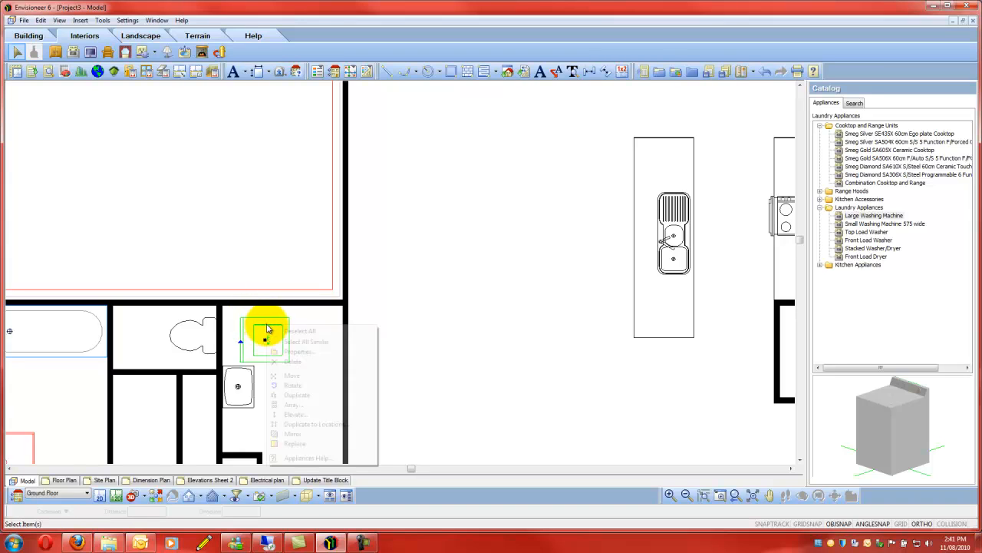
pyautogui.click(299, 376)
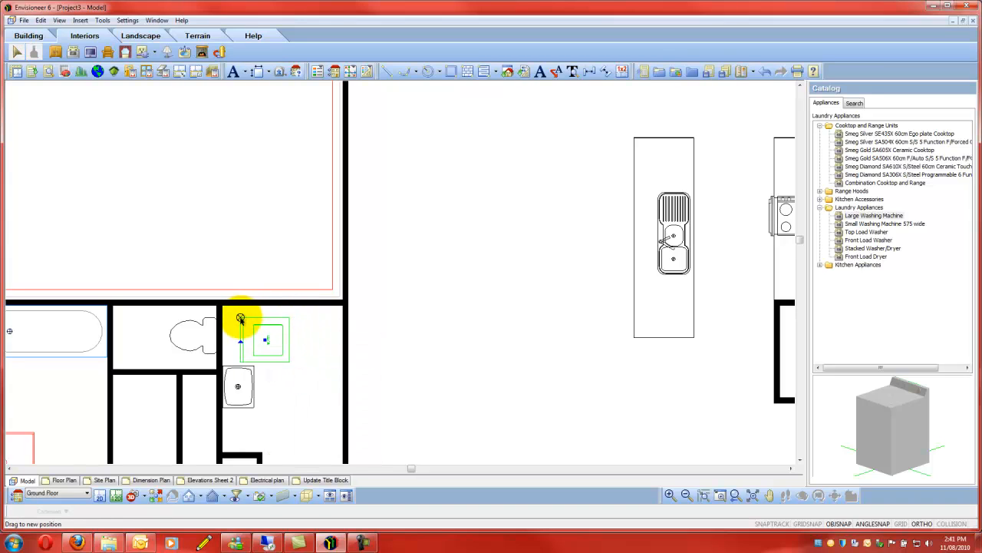
pyautogui.click(241, 318)
pyautogui.press('Escape')
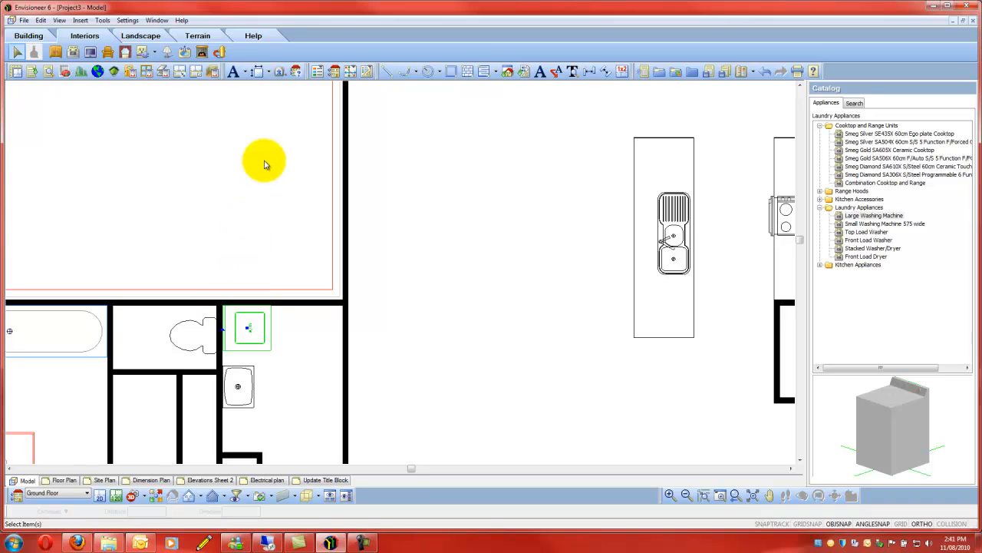
# - Move the washing machine a short distance straight down along the toilet room wall, towards the laundry tub
pyautogui.rightClick(263, 161)
pyautogui.click(303, 213)
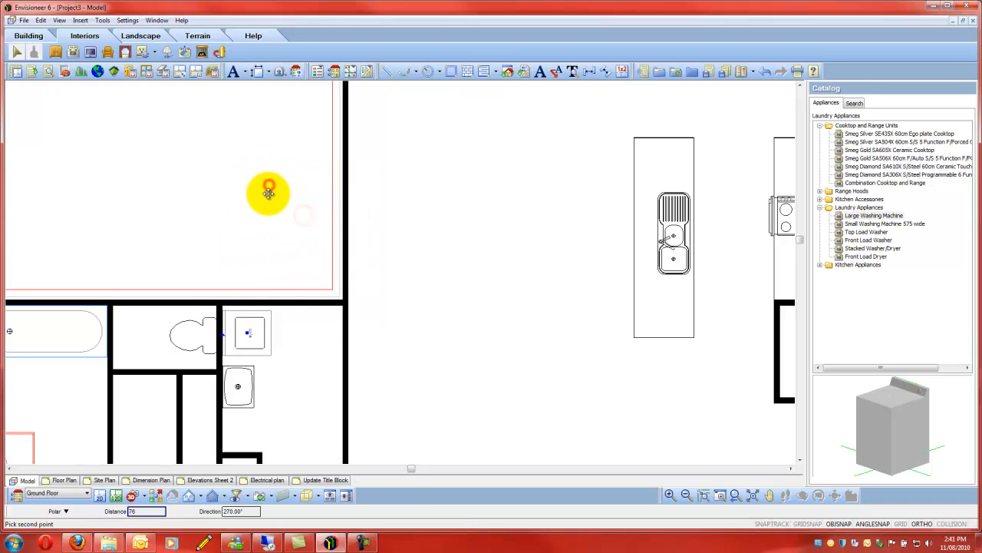
pyautogui.click(268, 197)
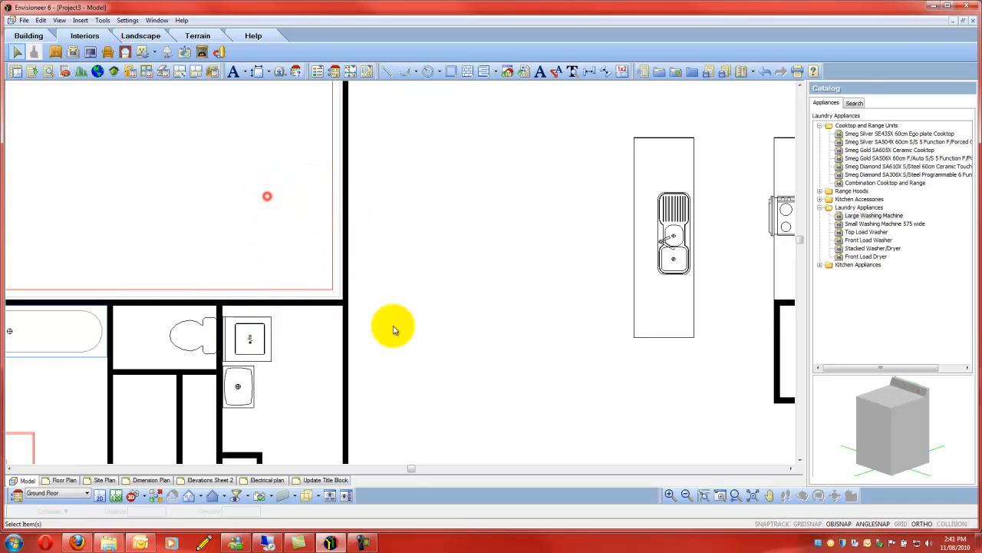
# - Rotate the toilet above the double vanity a quarter turn so its cistern faces the left exterior wall
pyautogui.scroll(-4, 537, 213)
pyautogui.scroll(2, 491, 323)
pyautogui.scroll(-2, 491, 323)
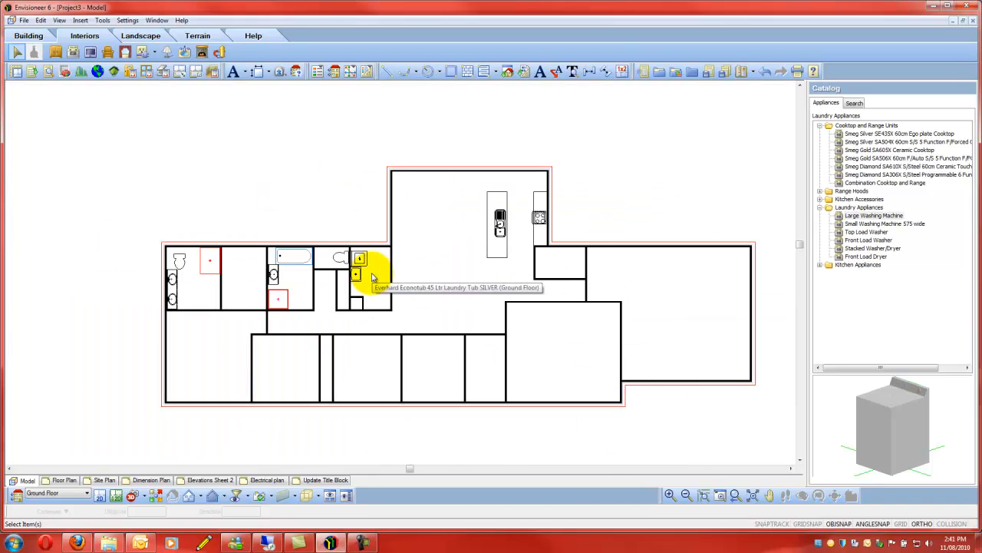
pyautogui.scroll(5, 180, 258)
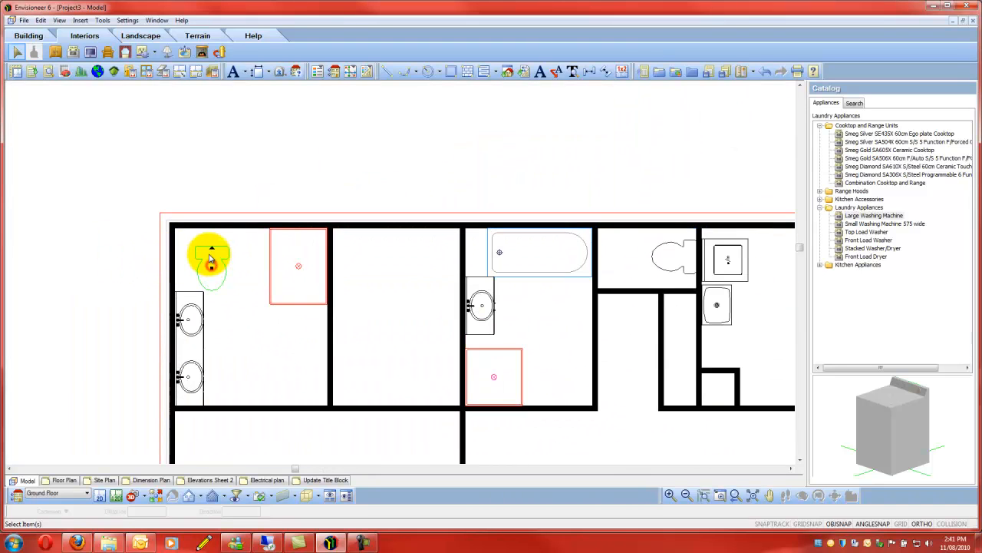
pyautogui.moveTo(213, 251); pyautogui.dragTo(189, 259)
# - Move the double-vanity room's toilet by its cistern's upper-left corner into the room's upper-left corner
pyautogui.rightClick(207, 263)
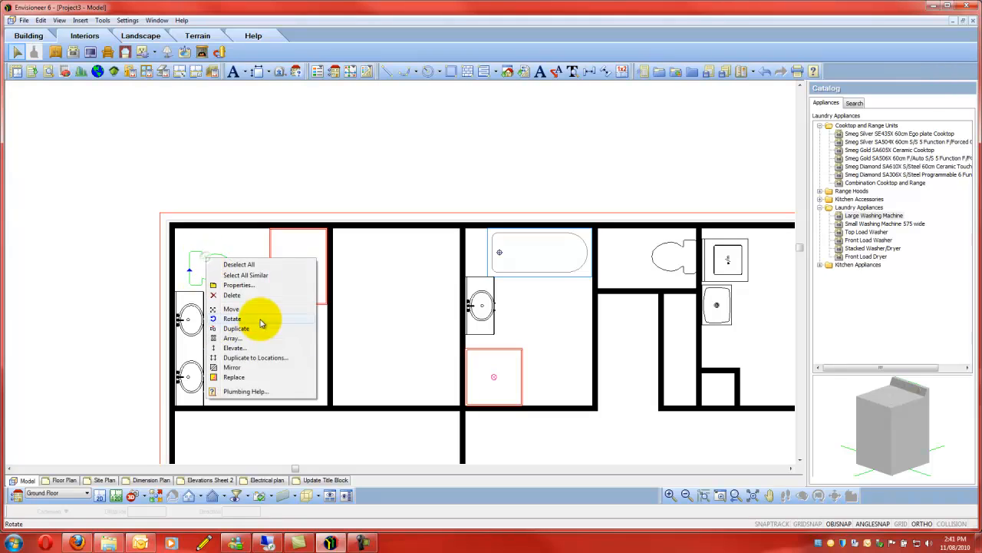
pyautogui.click(254, 311)
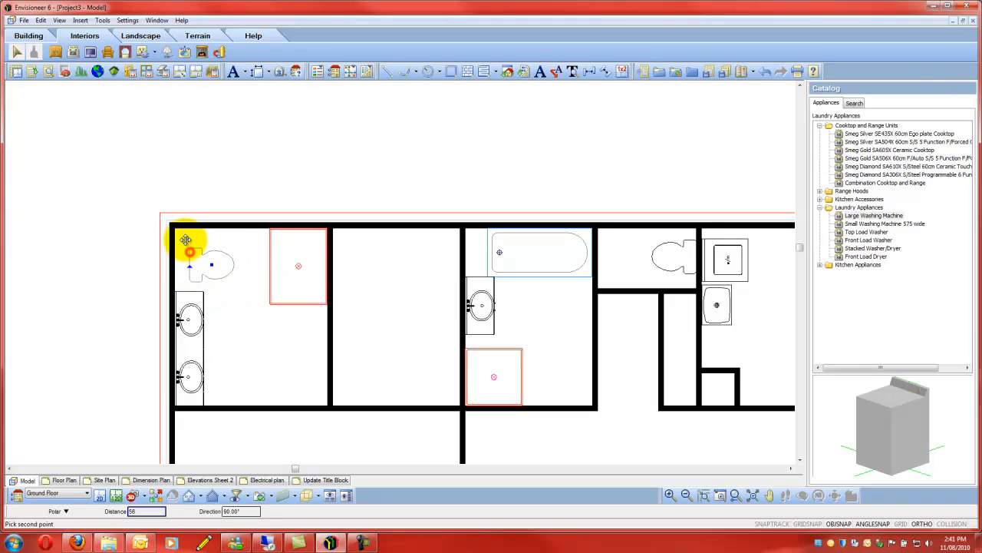
pyautogui.click(176, 232)
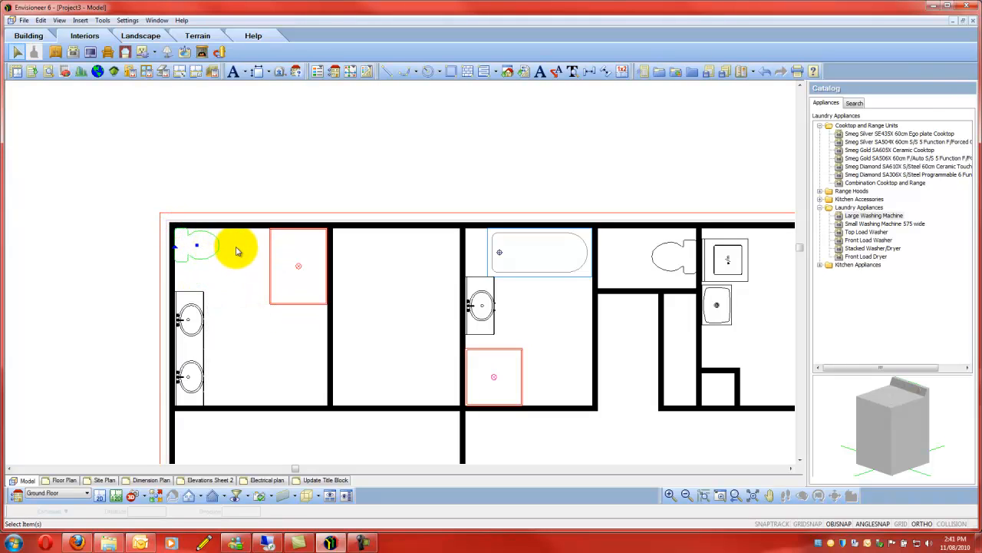
# - Move the toilet straight down along the left exterior wall, partway towards the double vanity
pyautogui.rightClick(237, 252)
pyautogui.click(273, 298)
pyautogui.click(234, 263)
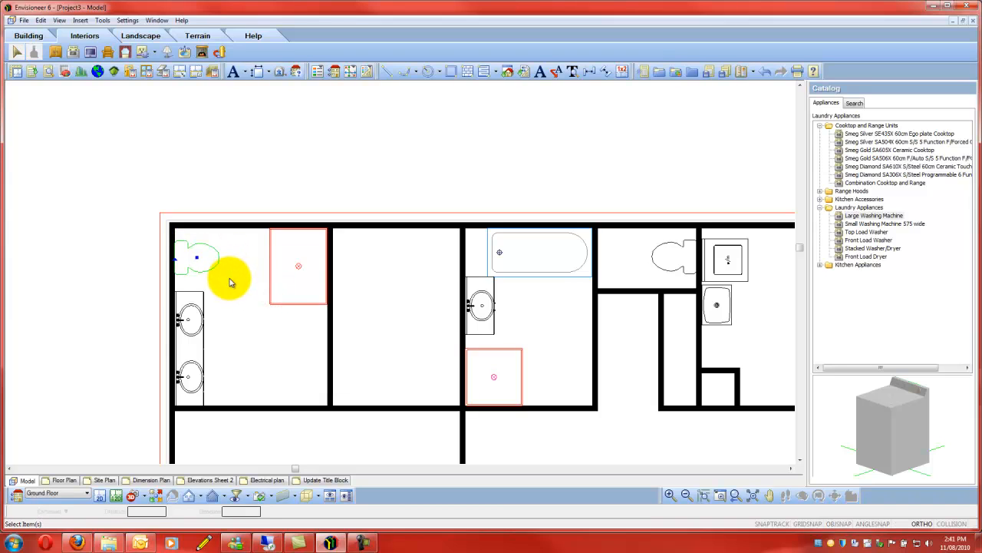
pyautogui.scroll(-12, 94, 90)
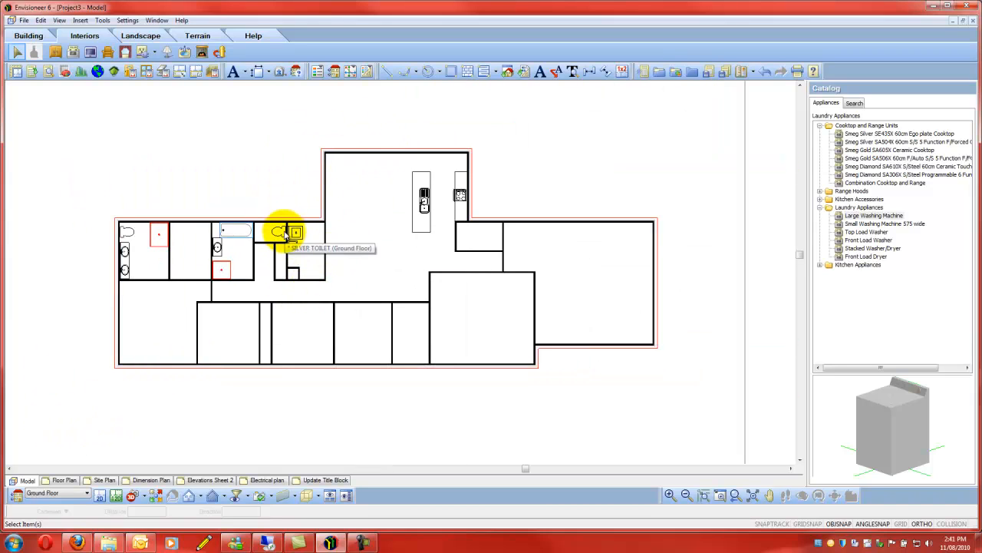
pyautogui.scroll(3, 246, 257)
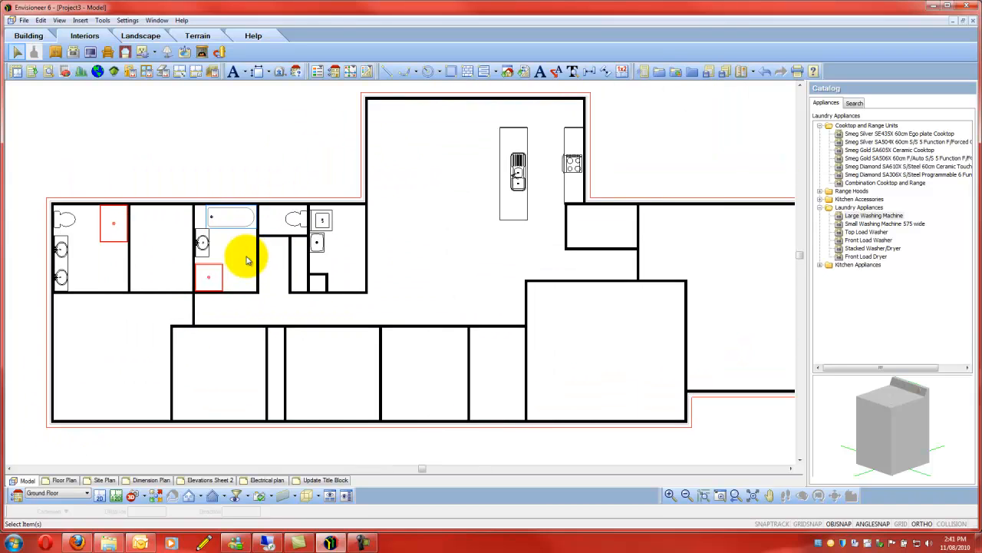
pyautogui.scroll(-1, 414, 286)
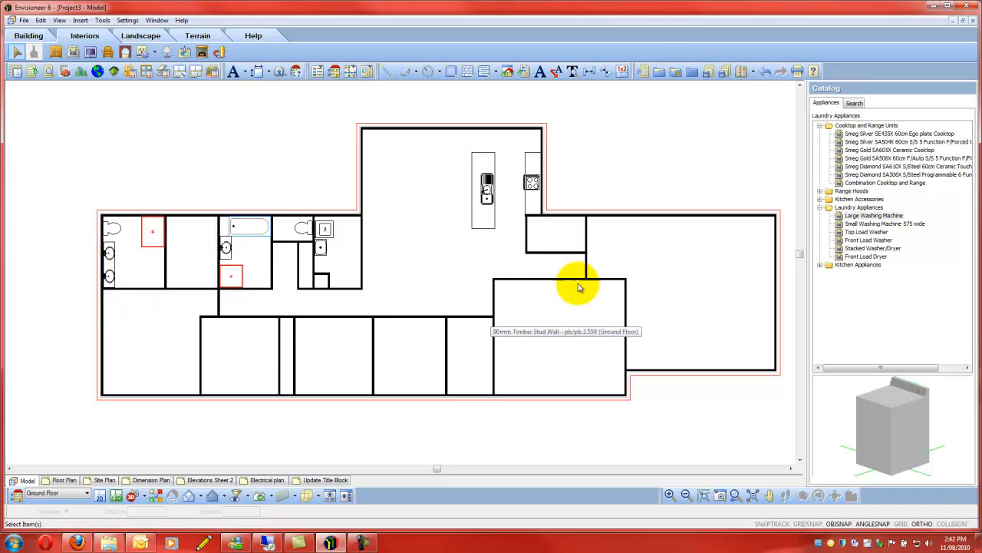
pyautogui.scroll(-3, 483, 213)
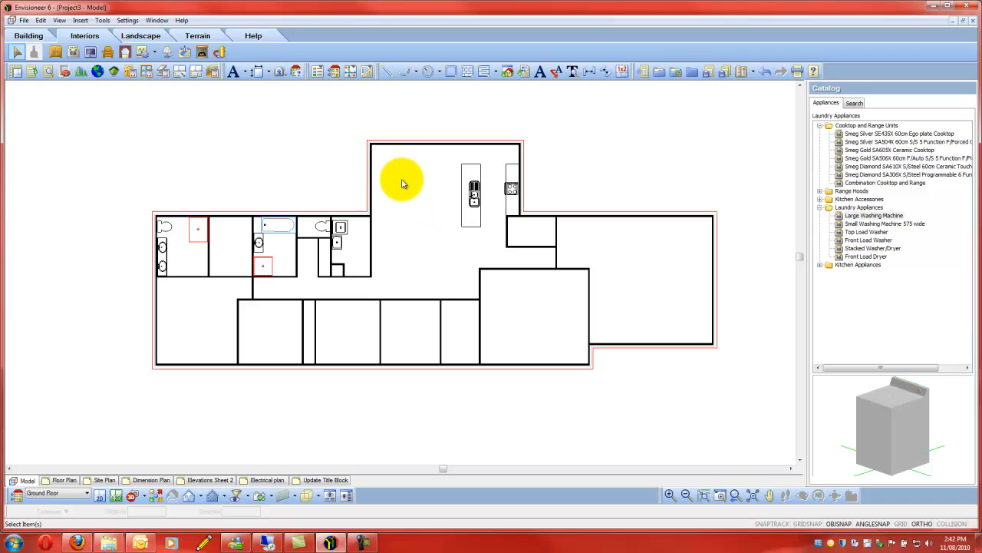
pyautogui.scroll(1, 401, 183)
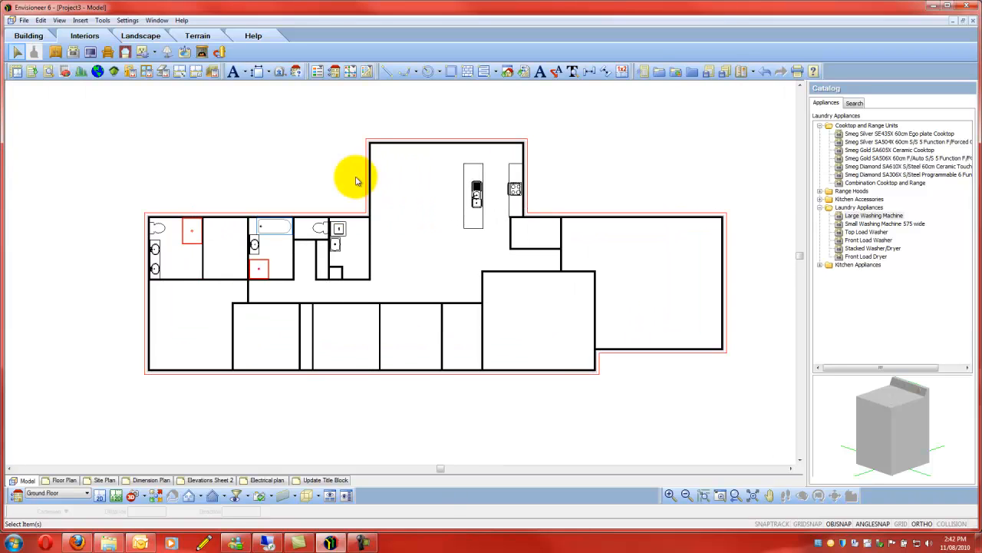